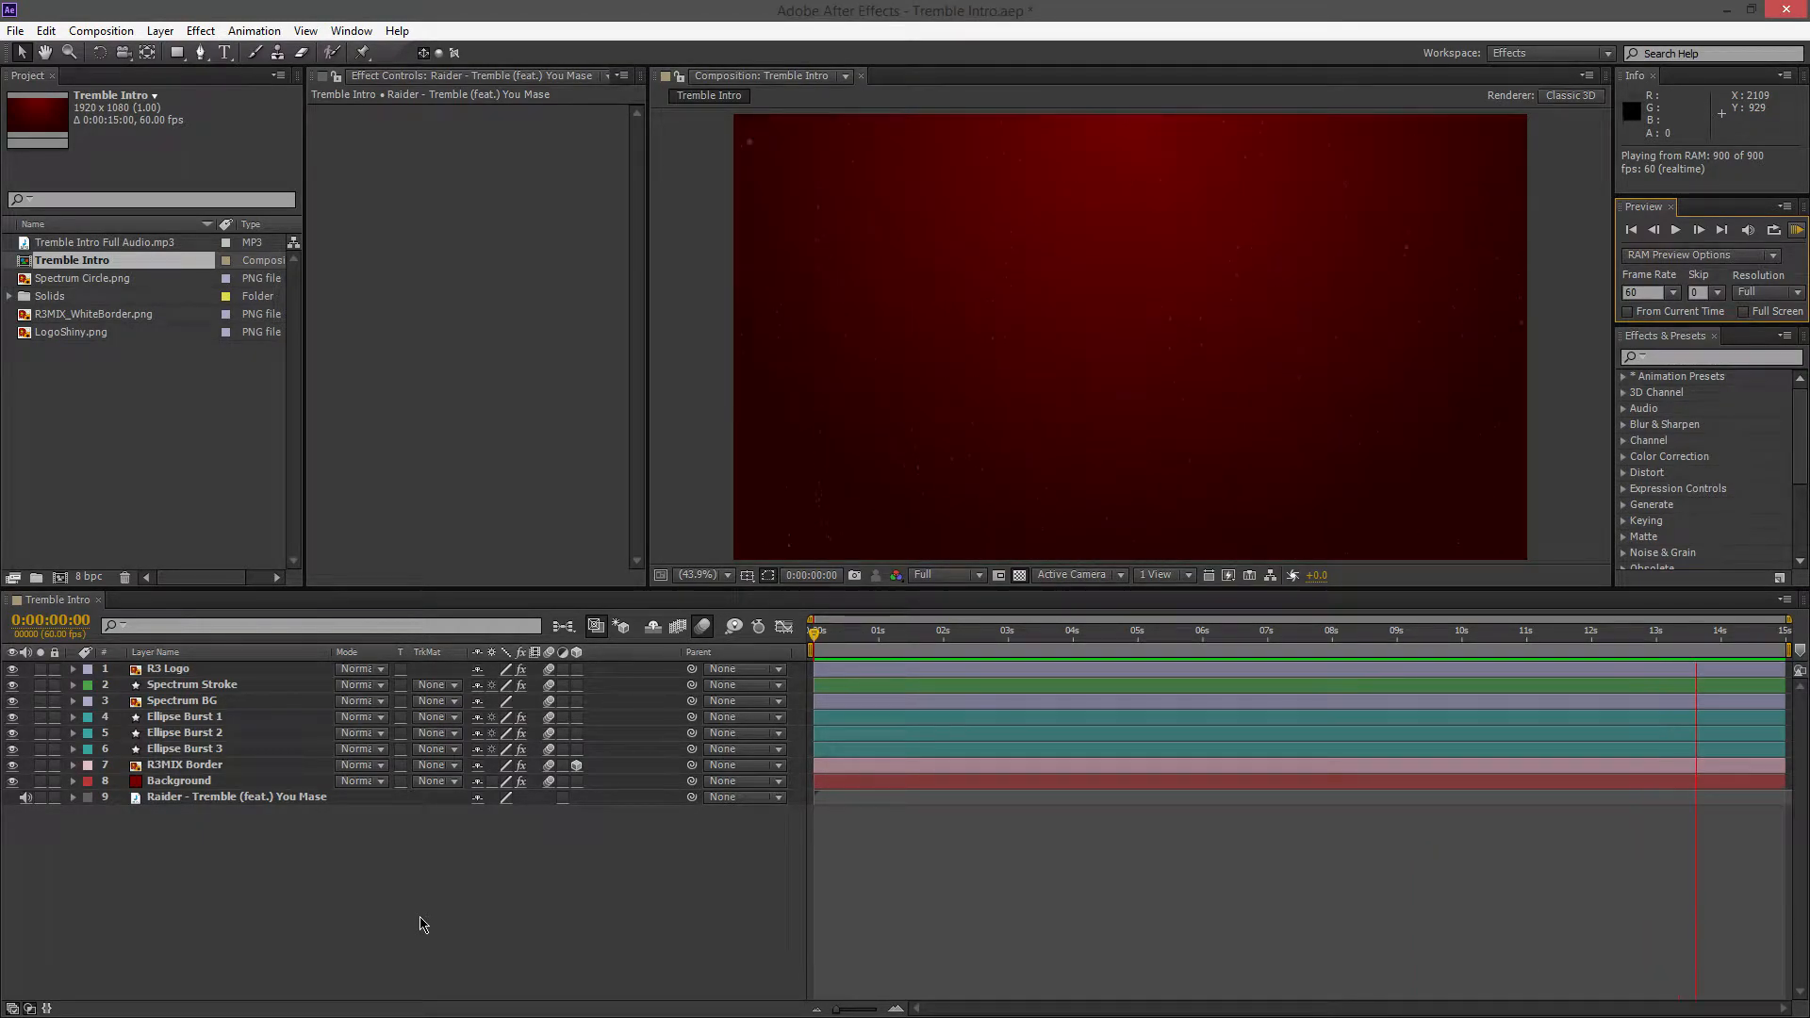
Stop the preview playback and select the audio layer in the Tremble Intro composition, keeping the playhead at the start
{"action": "key", "text": "space"}
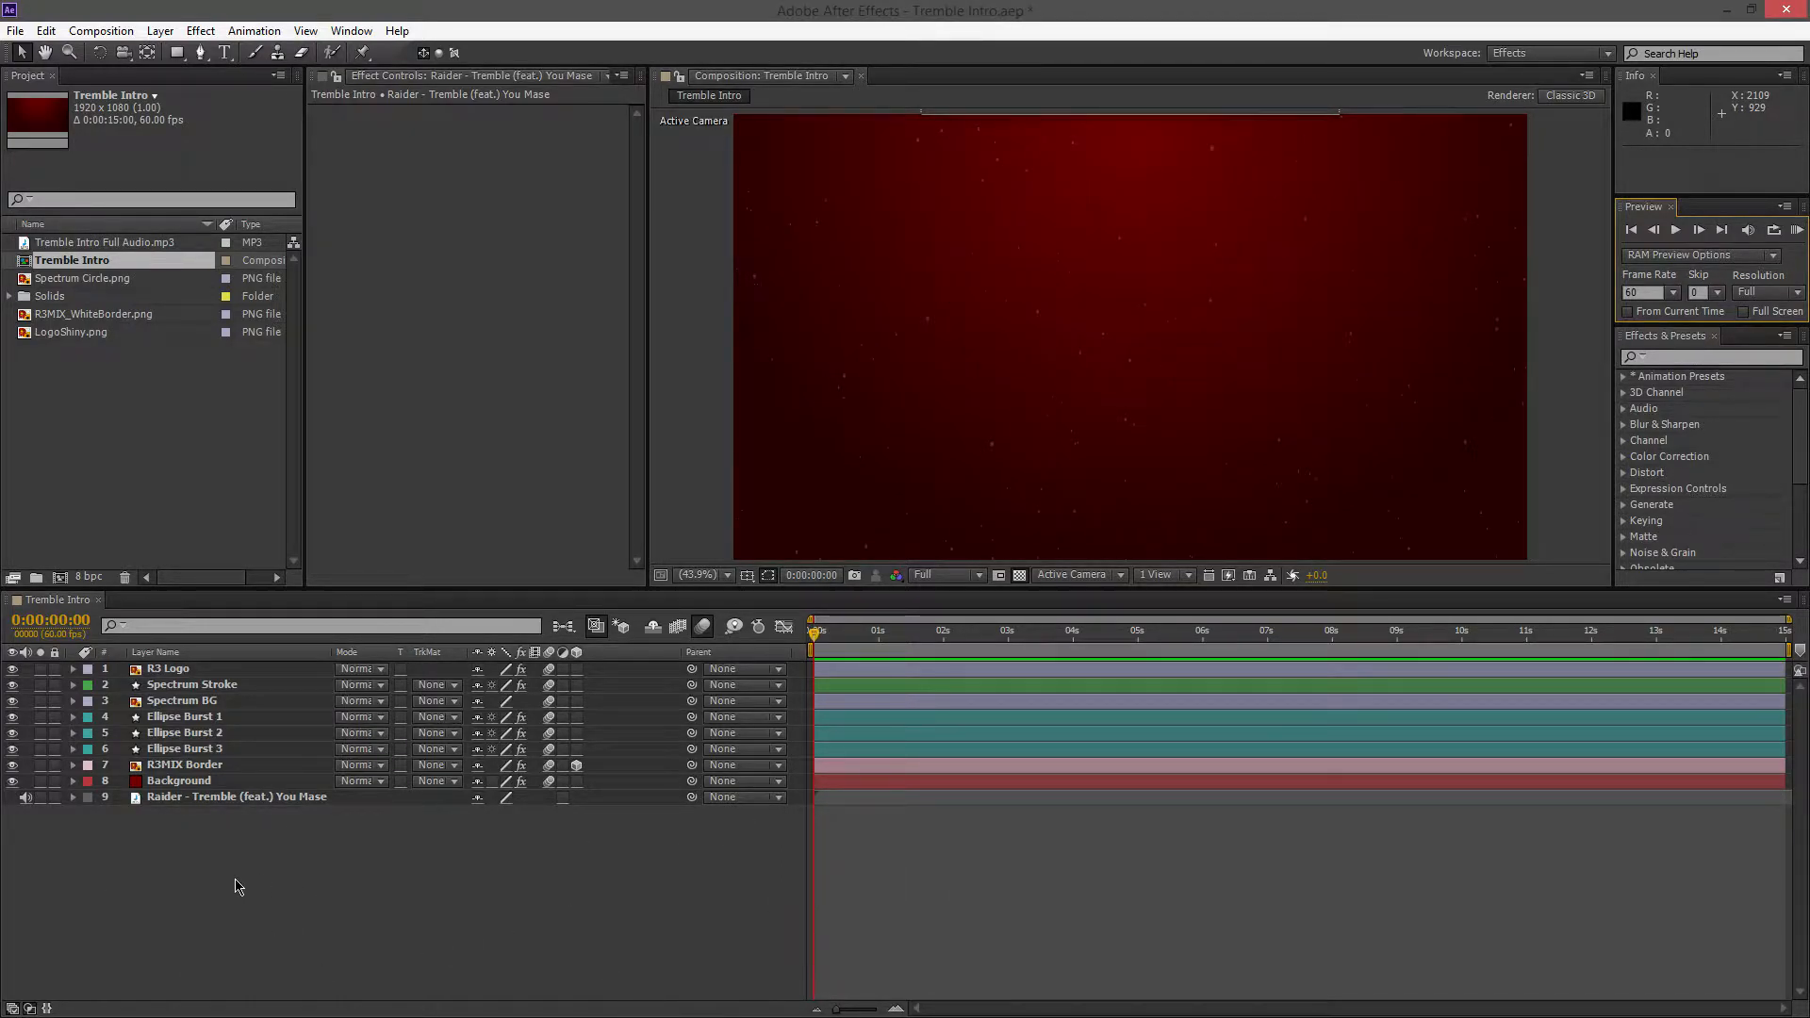
{"action": "left_click", "coordinate": [187, 801]}
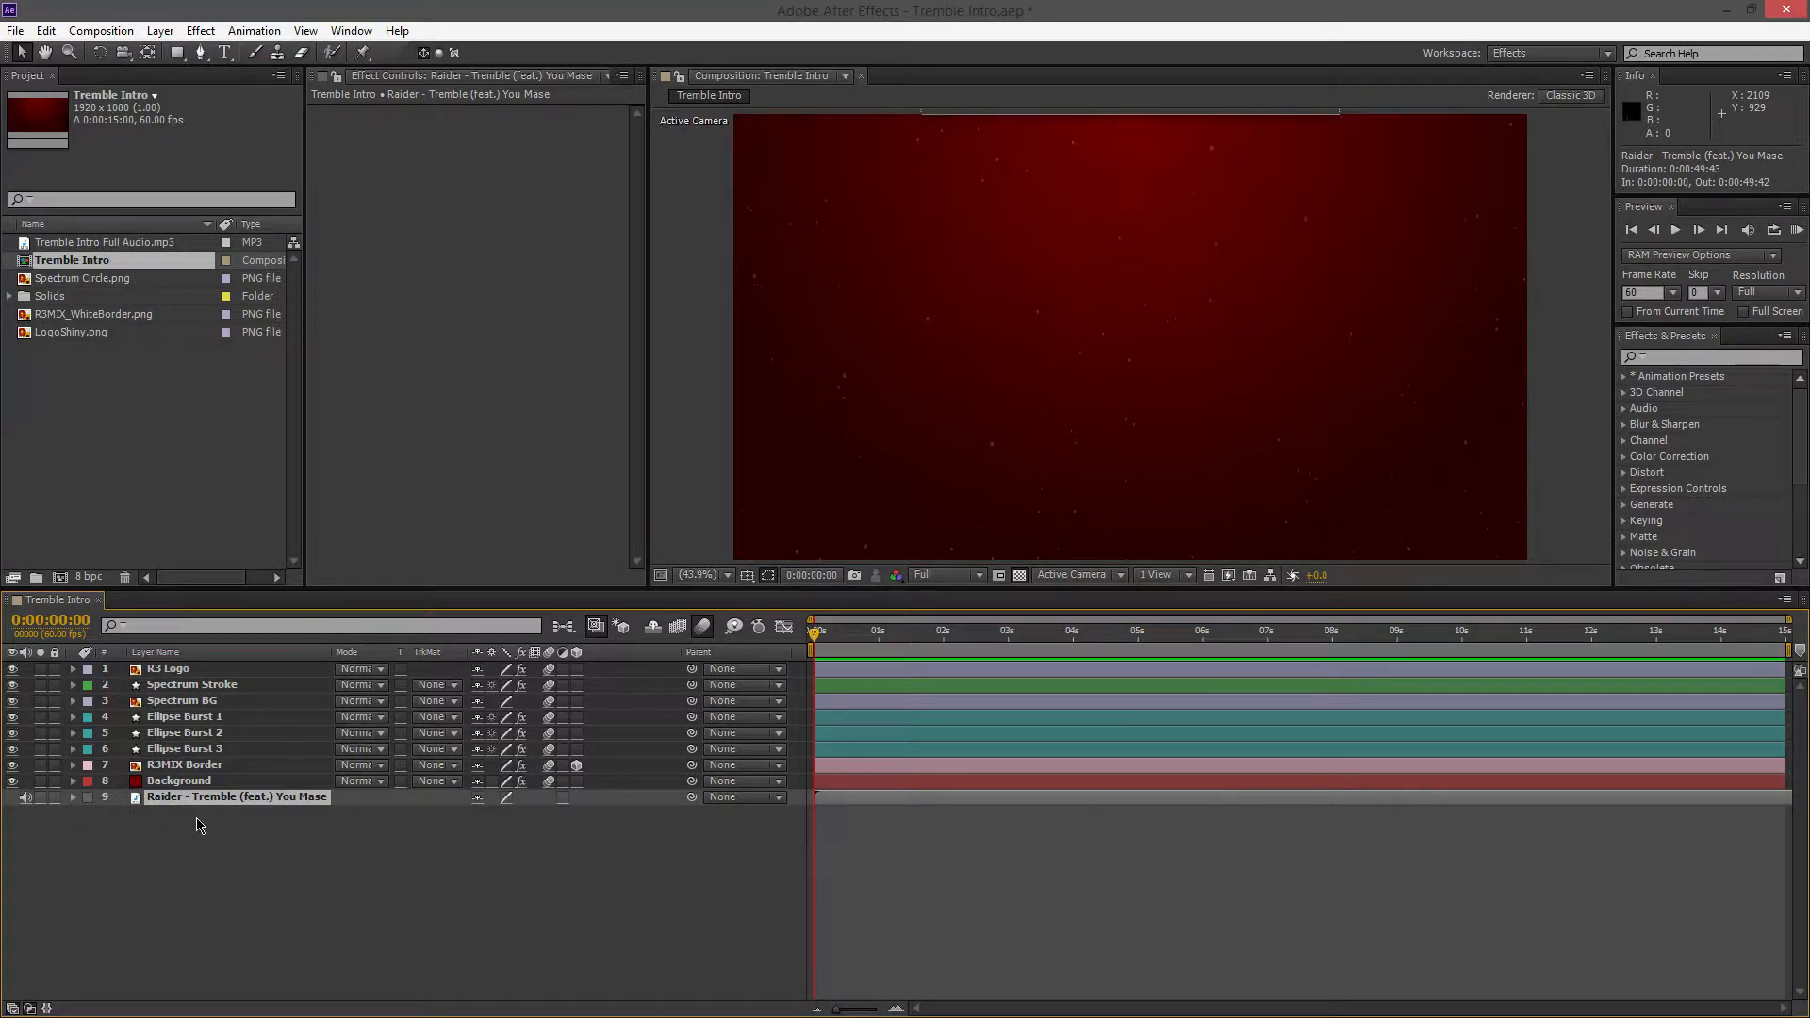
{"action": "left_click_drag", "start_coordinate": [816, 641], "coordinate": [792, 696]}
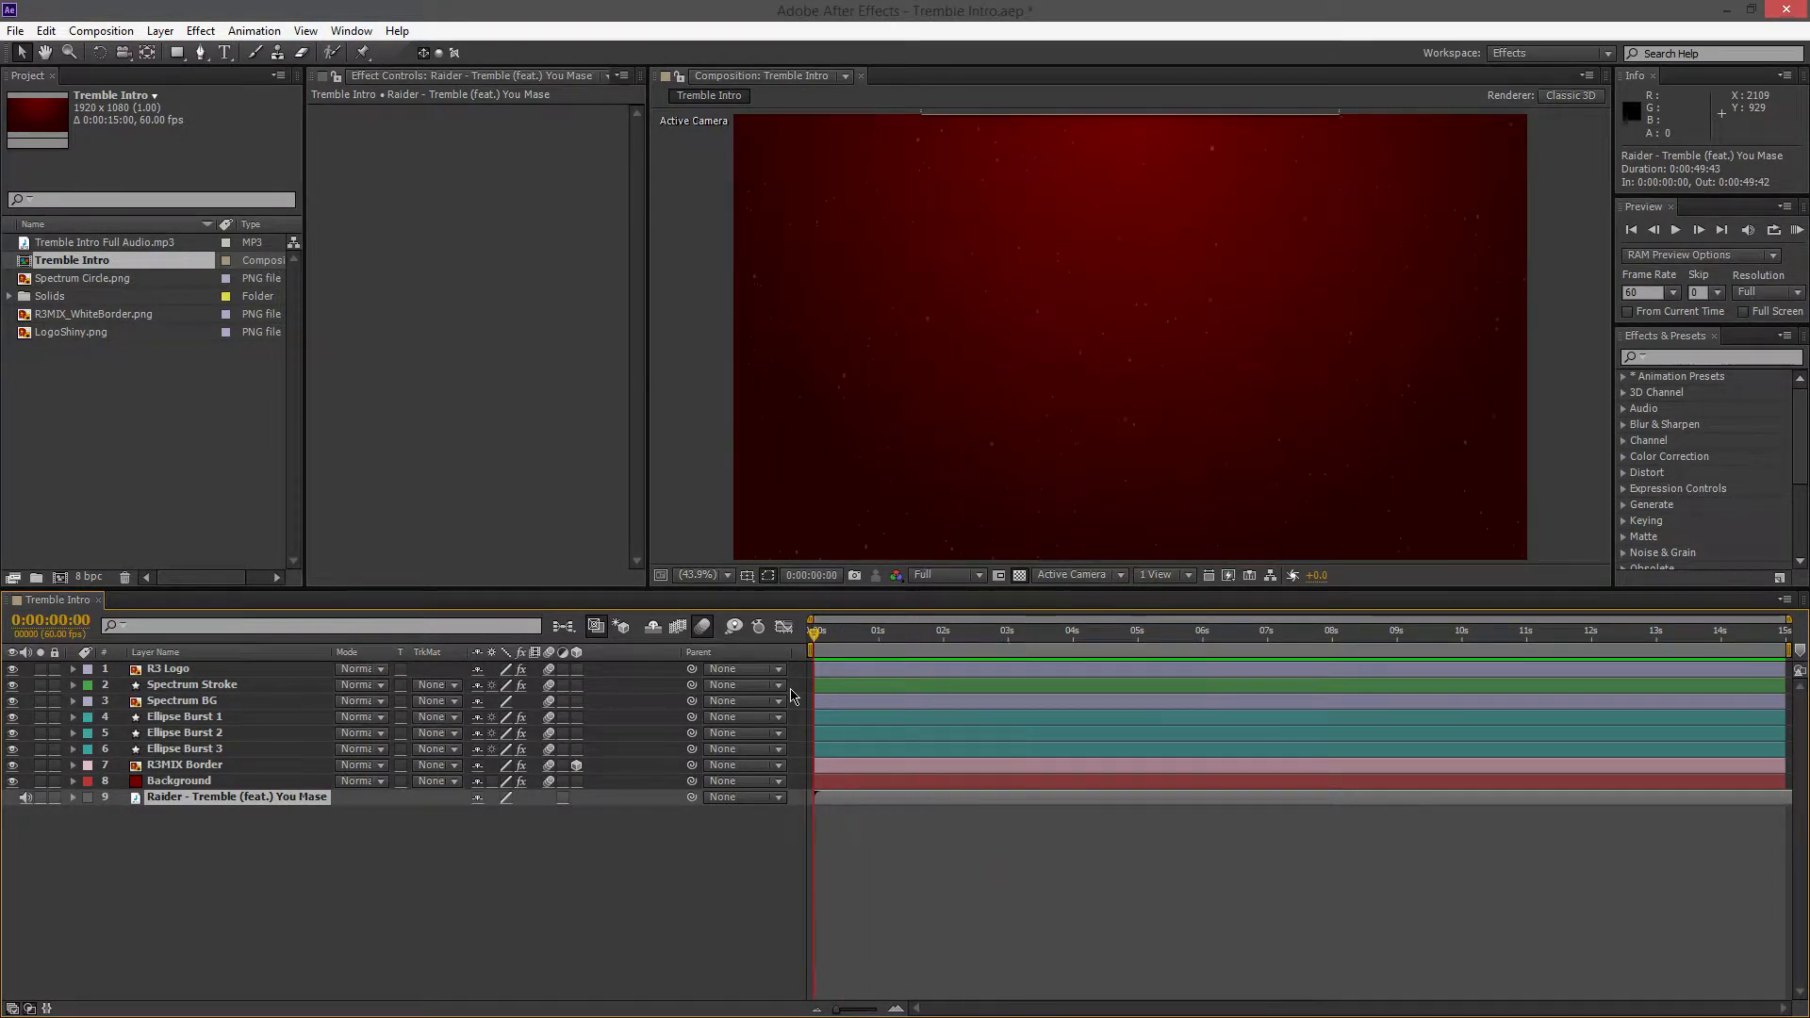
Examine the Ramp effect settings on the Background layer, including the available ramp shapes
{"action": "left_click", "coordinate": [169, 782]}
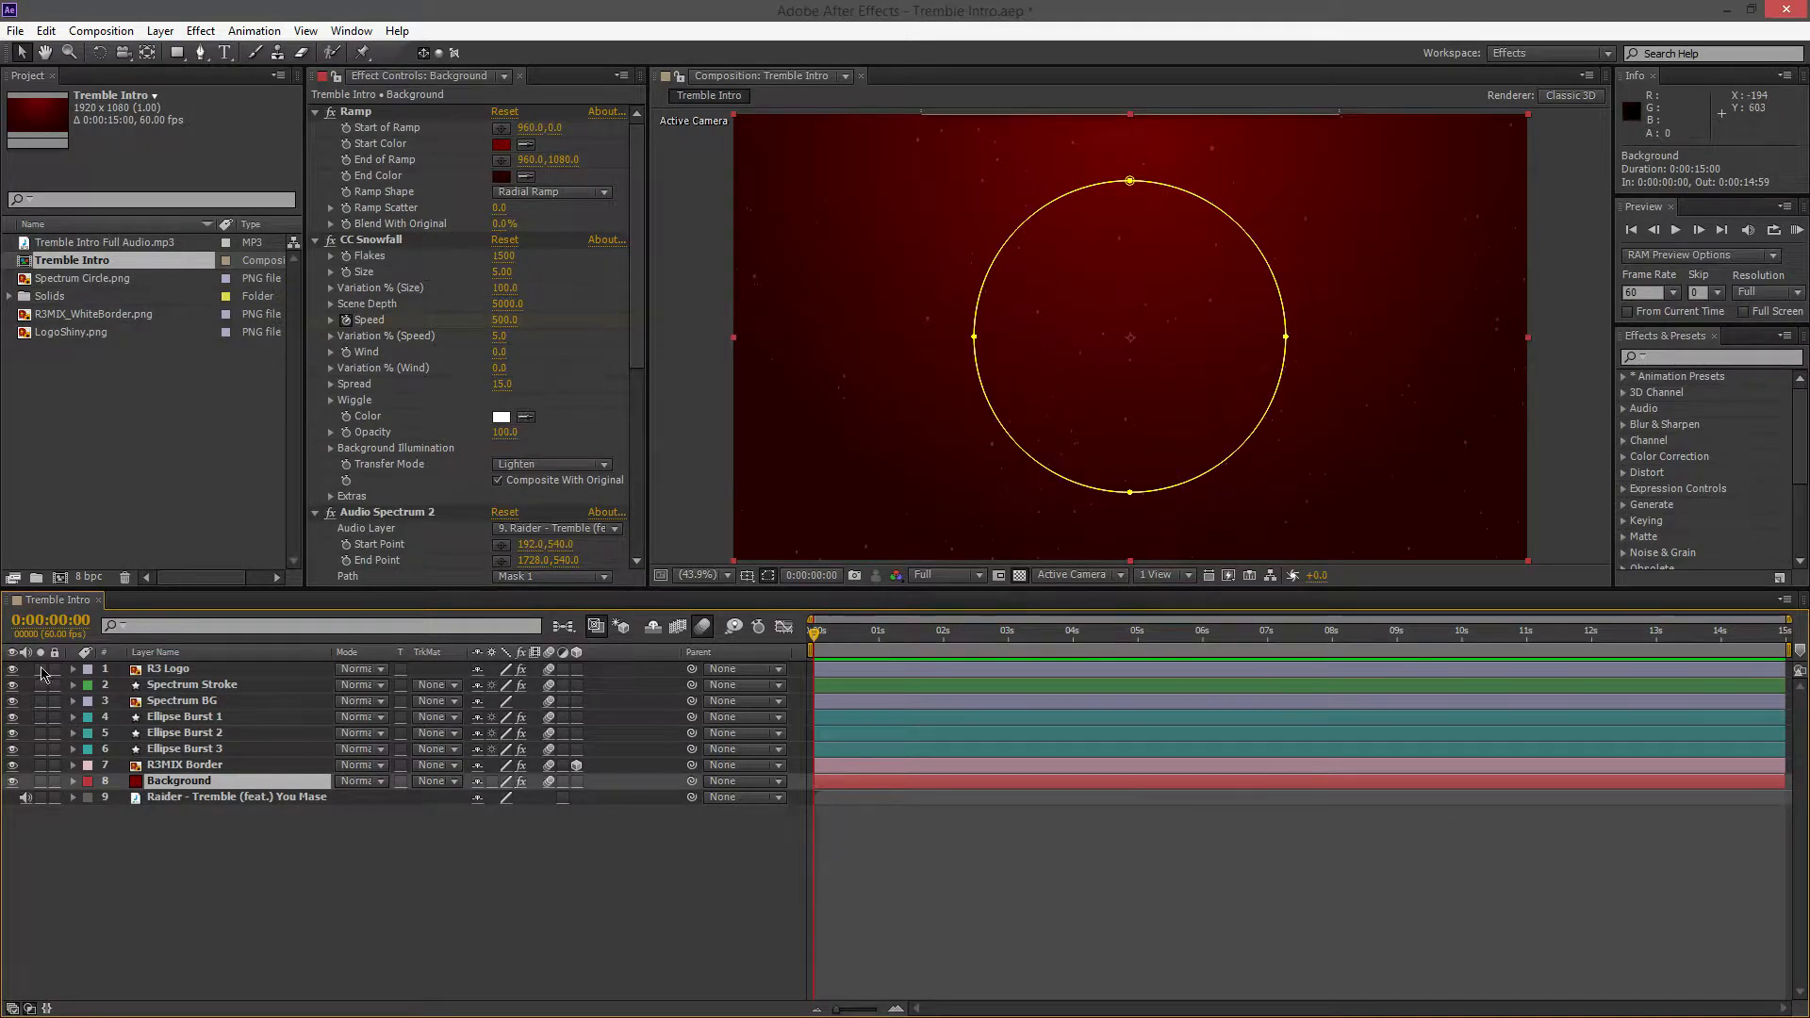
{"action": "left_click", "coordinate": [72, 781]}
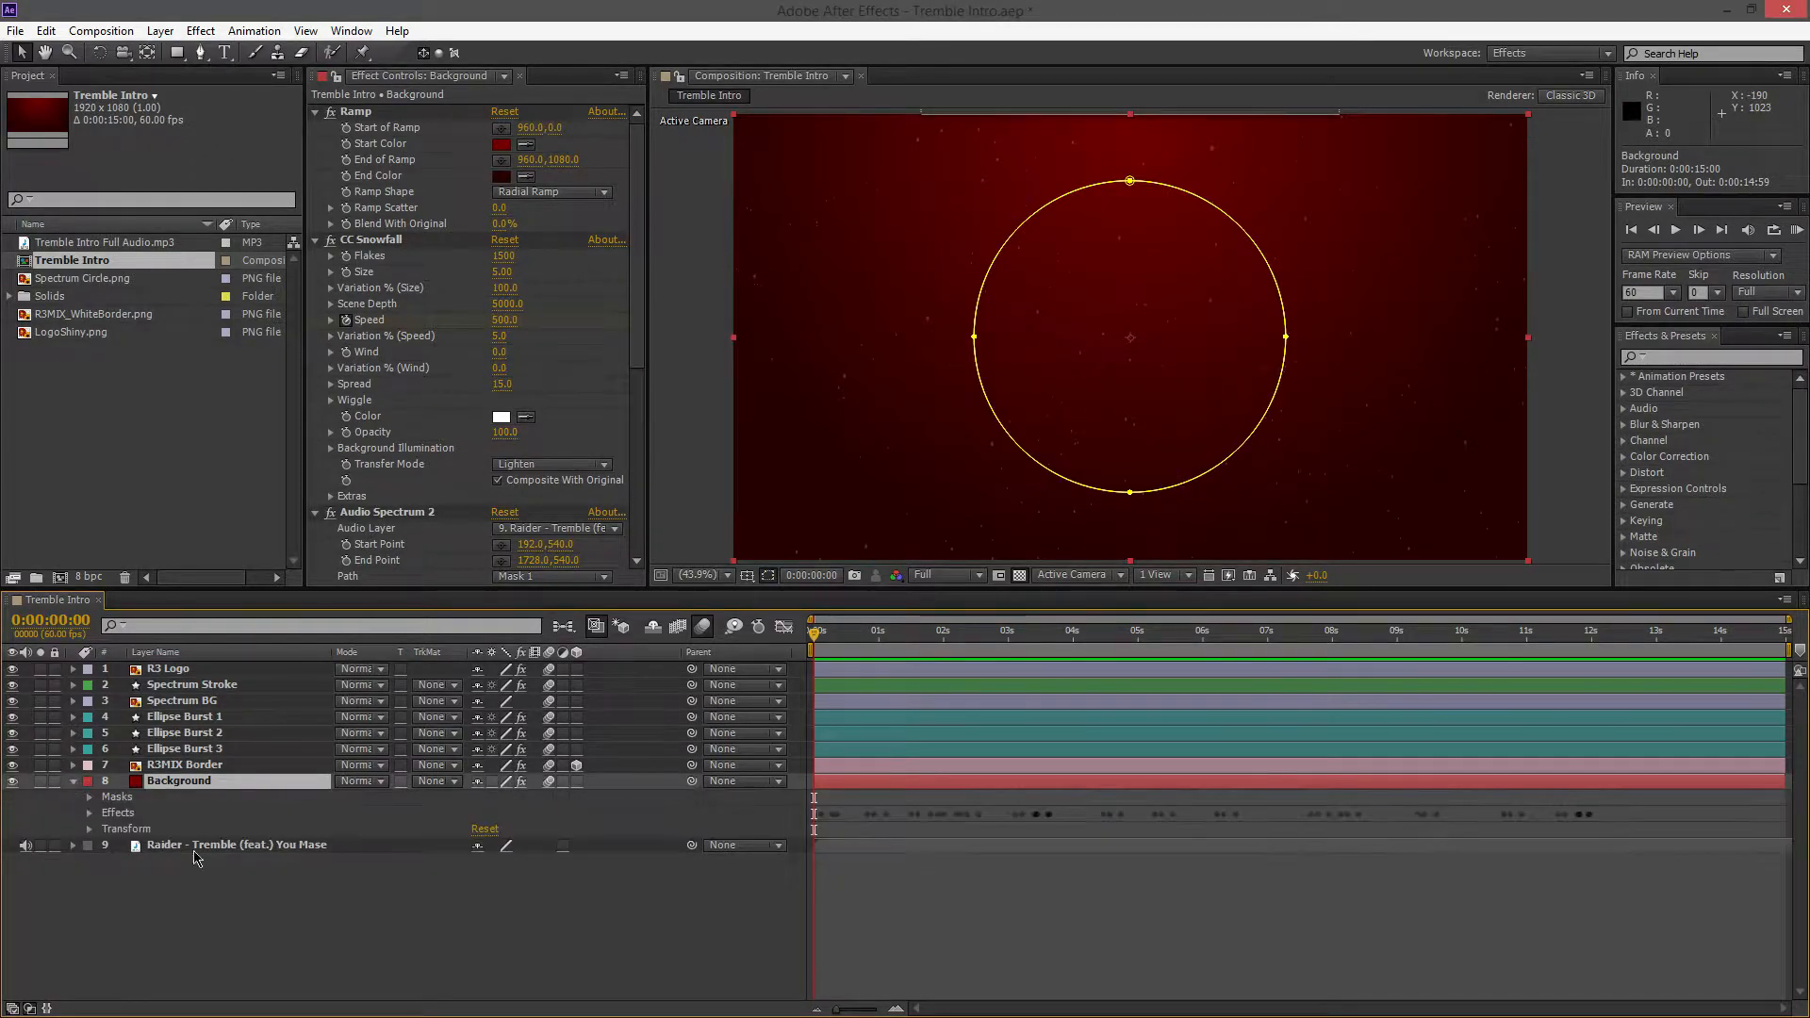
{"action": "left_click", "coordinate": [91, 812]}
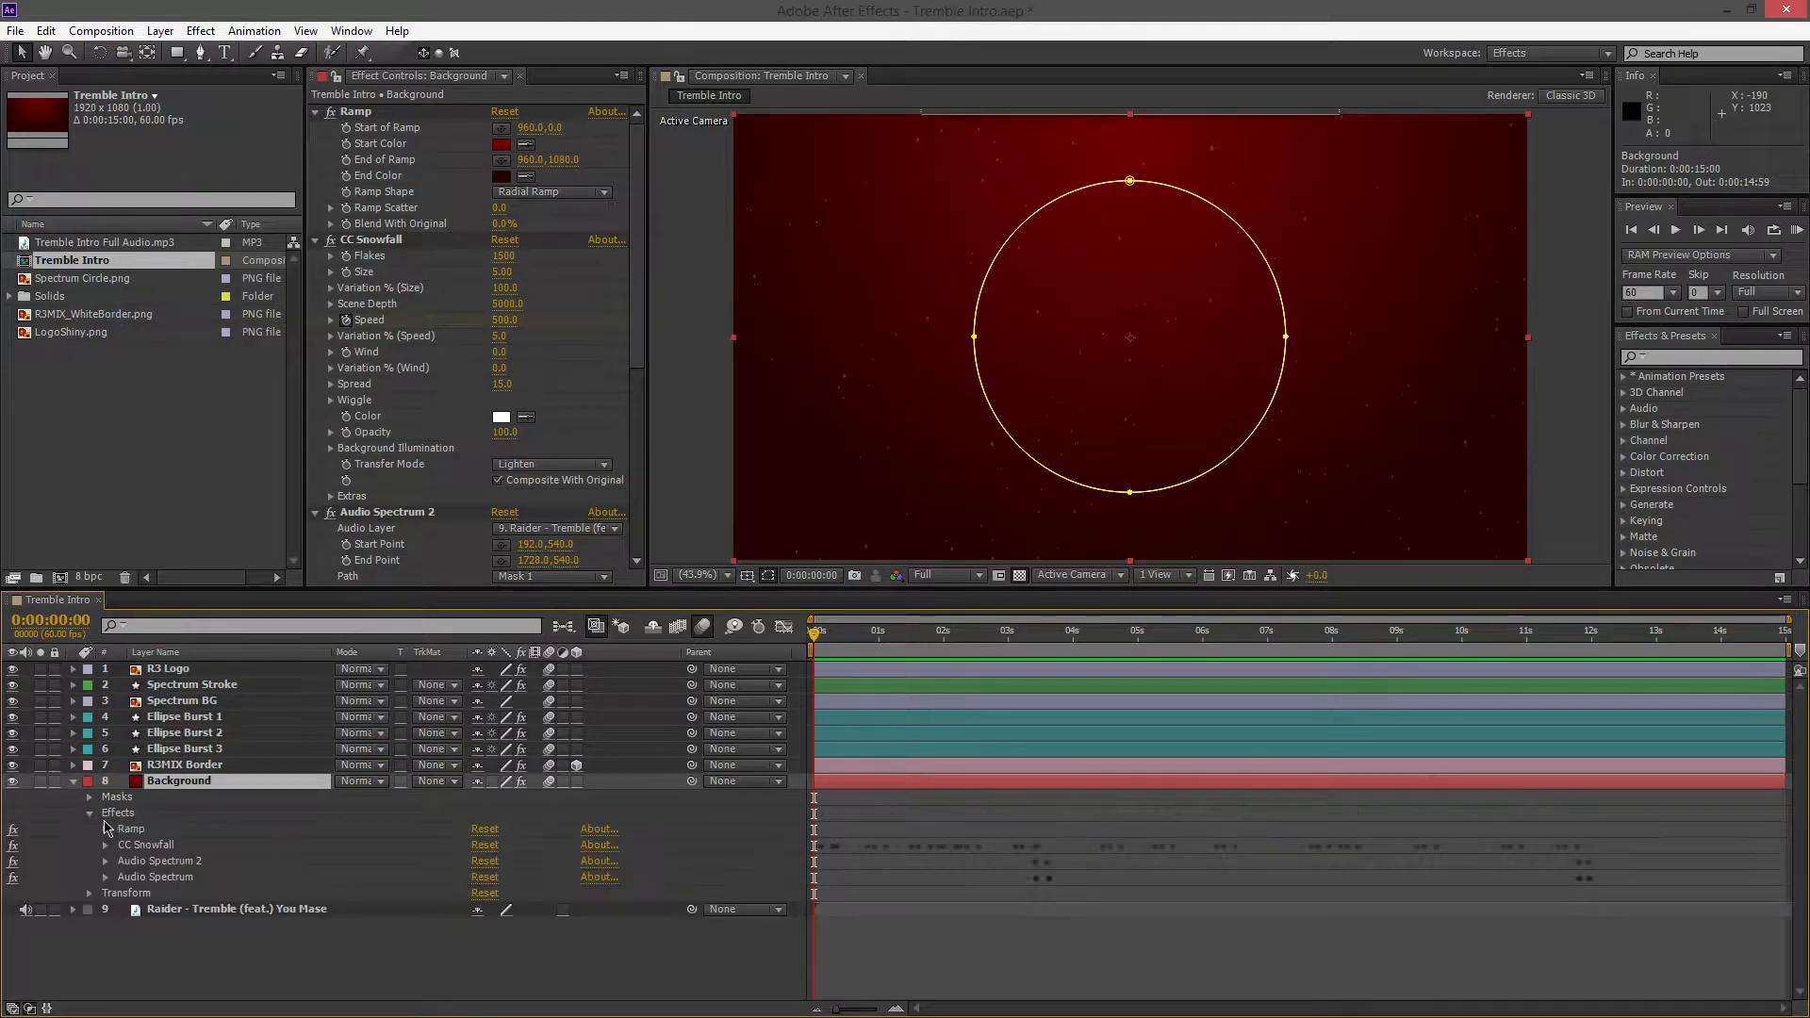
{"action": "left_click", "coordinate": [105, 829]}
{"action": "scroll", "coordinate": [502, 816], "scroll_direction": "down", "scroll_amount": 2}
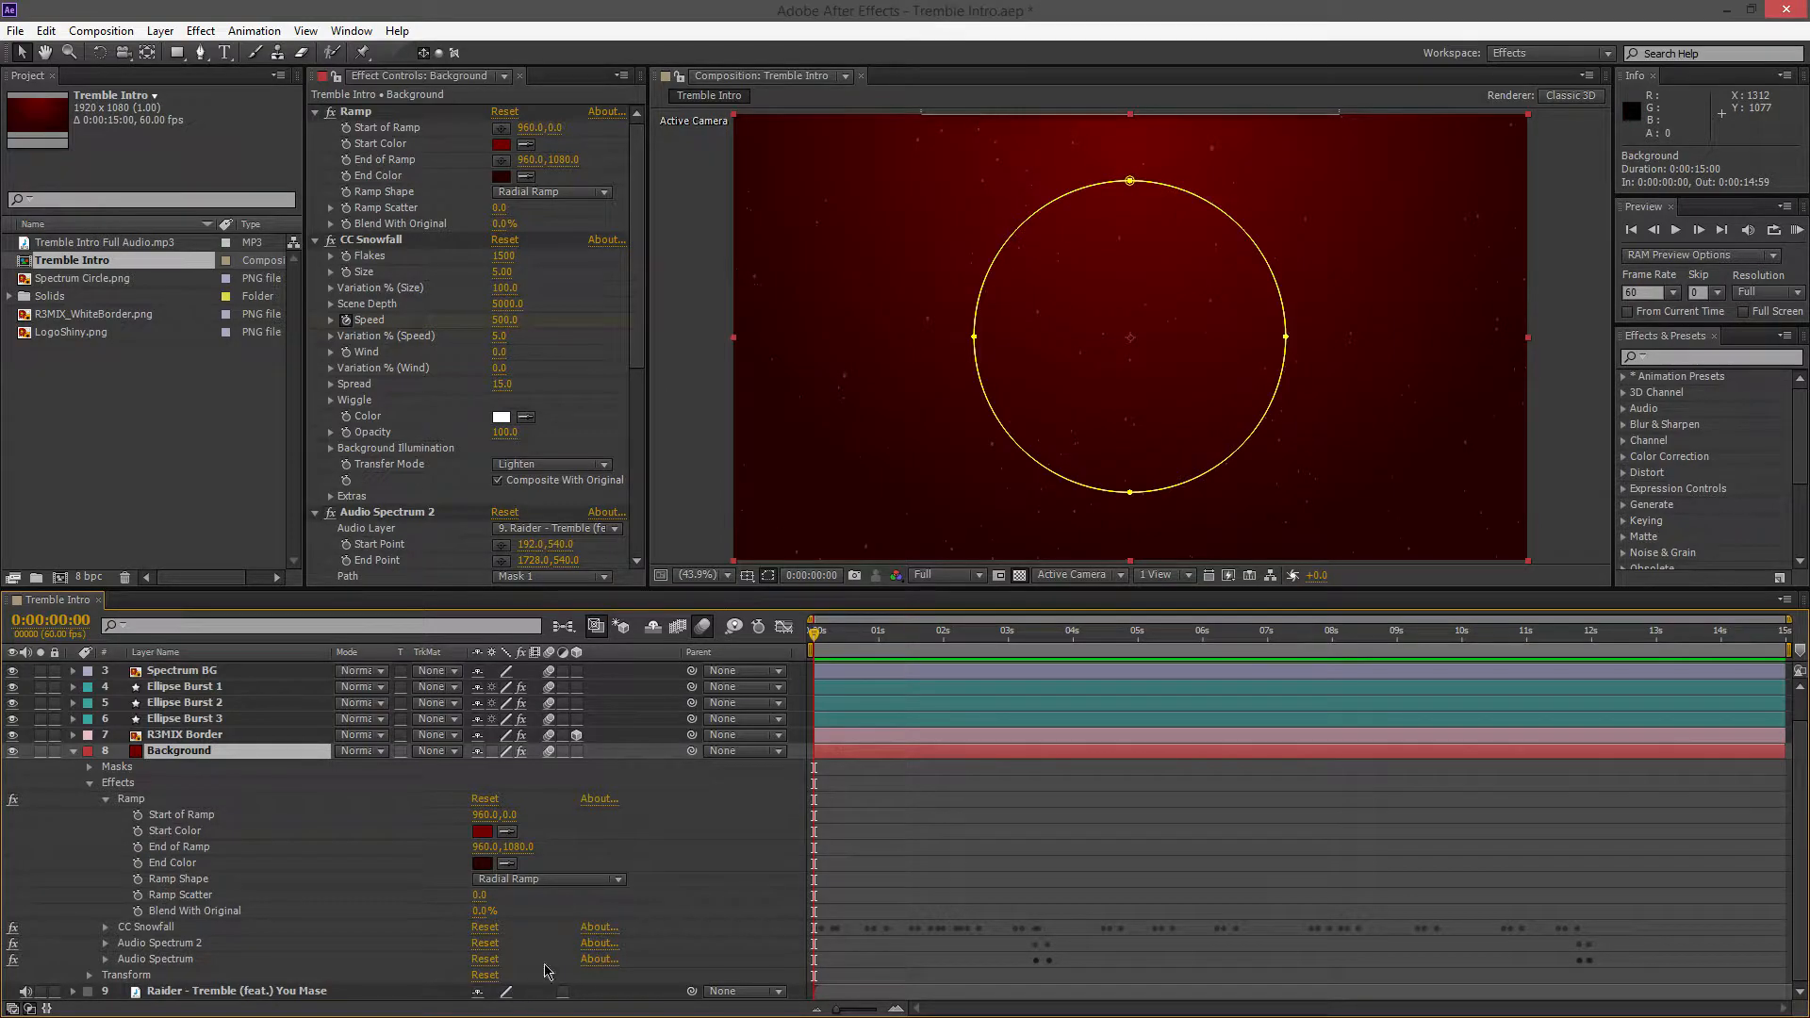
{"action": "left_click", "coordinate": [528, 879]}
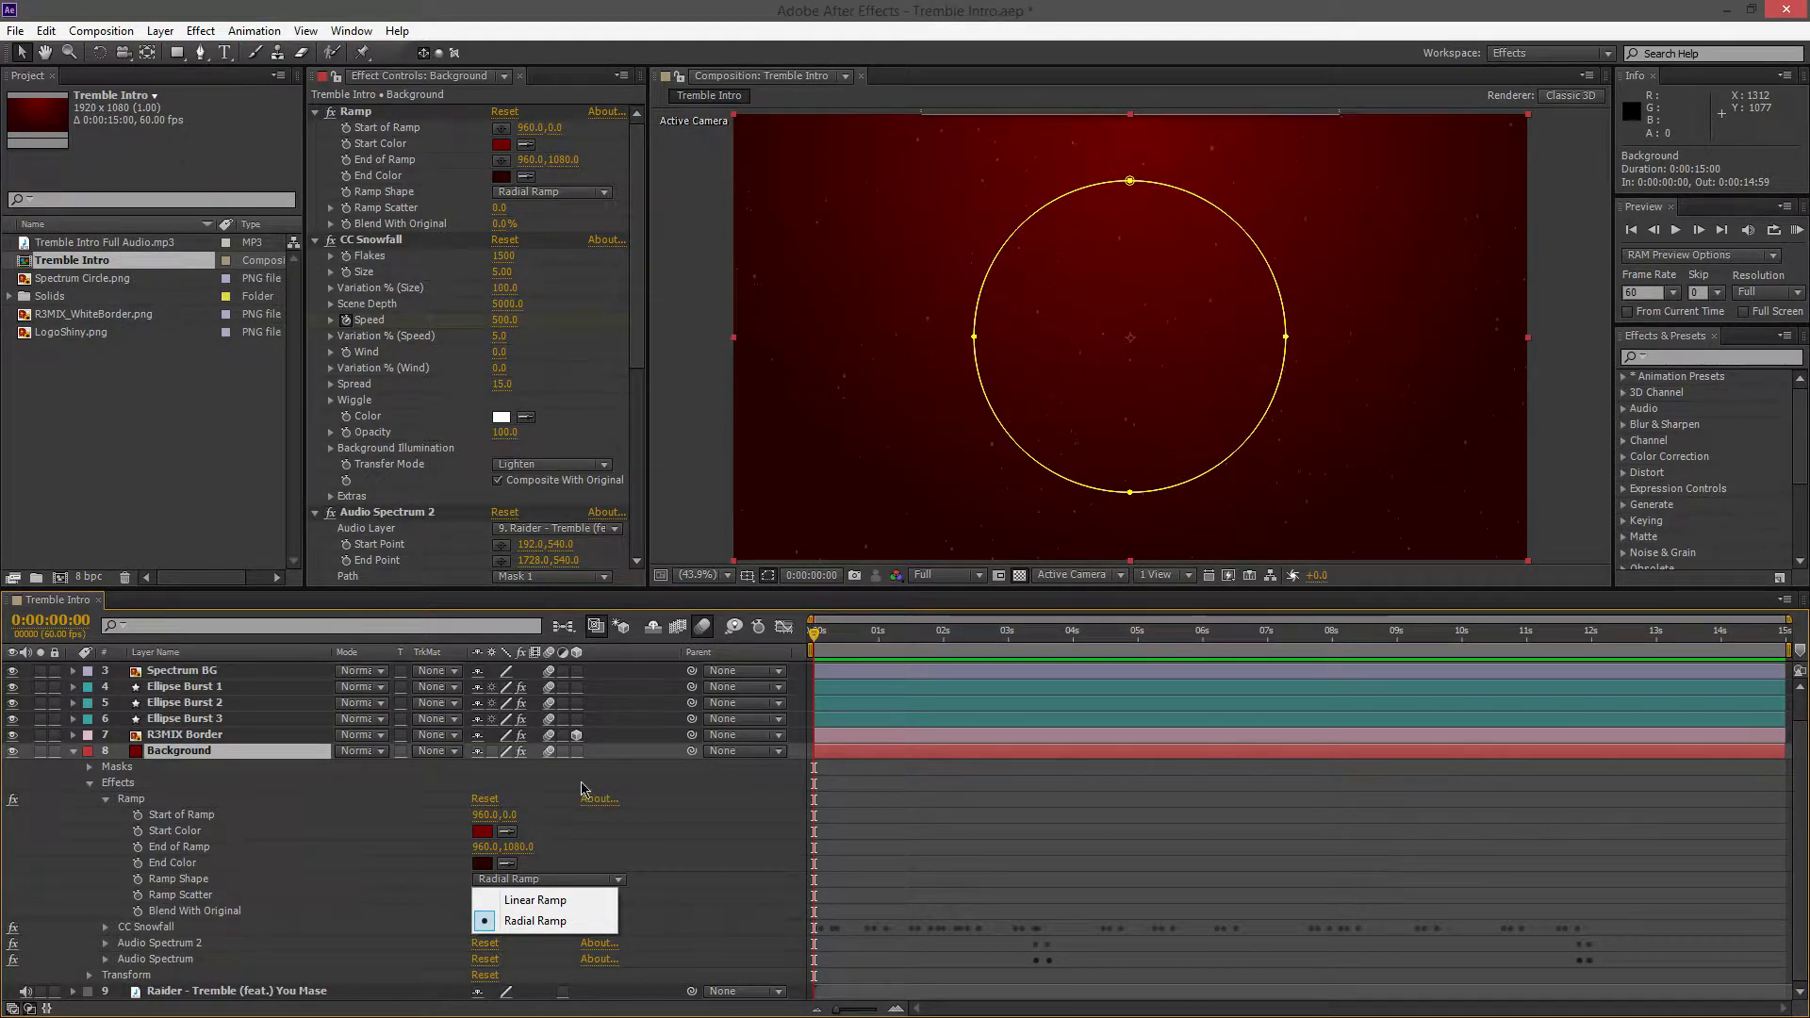
{"action": "left_click", "coordinate": [611, 878]}
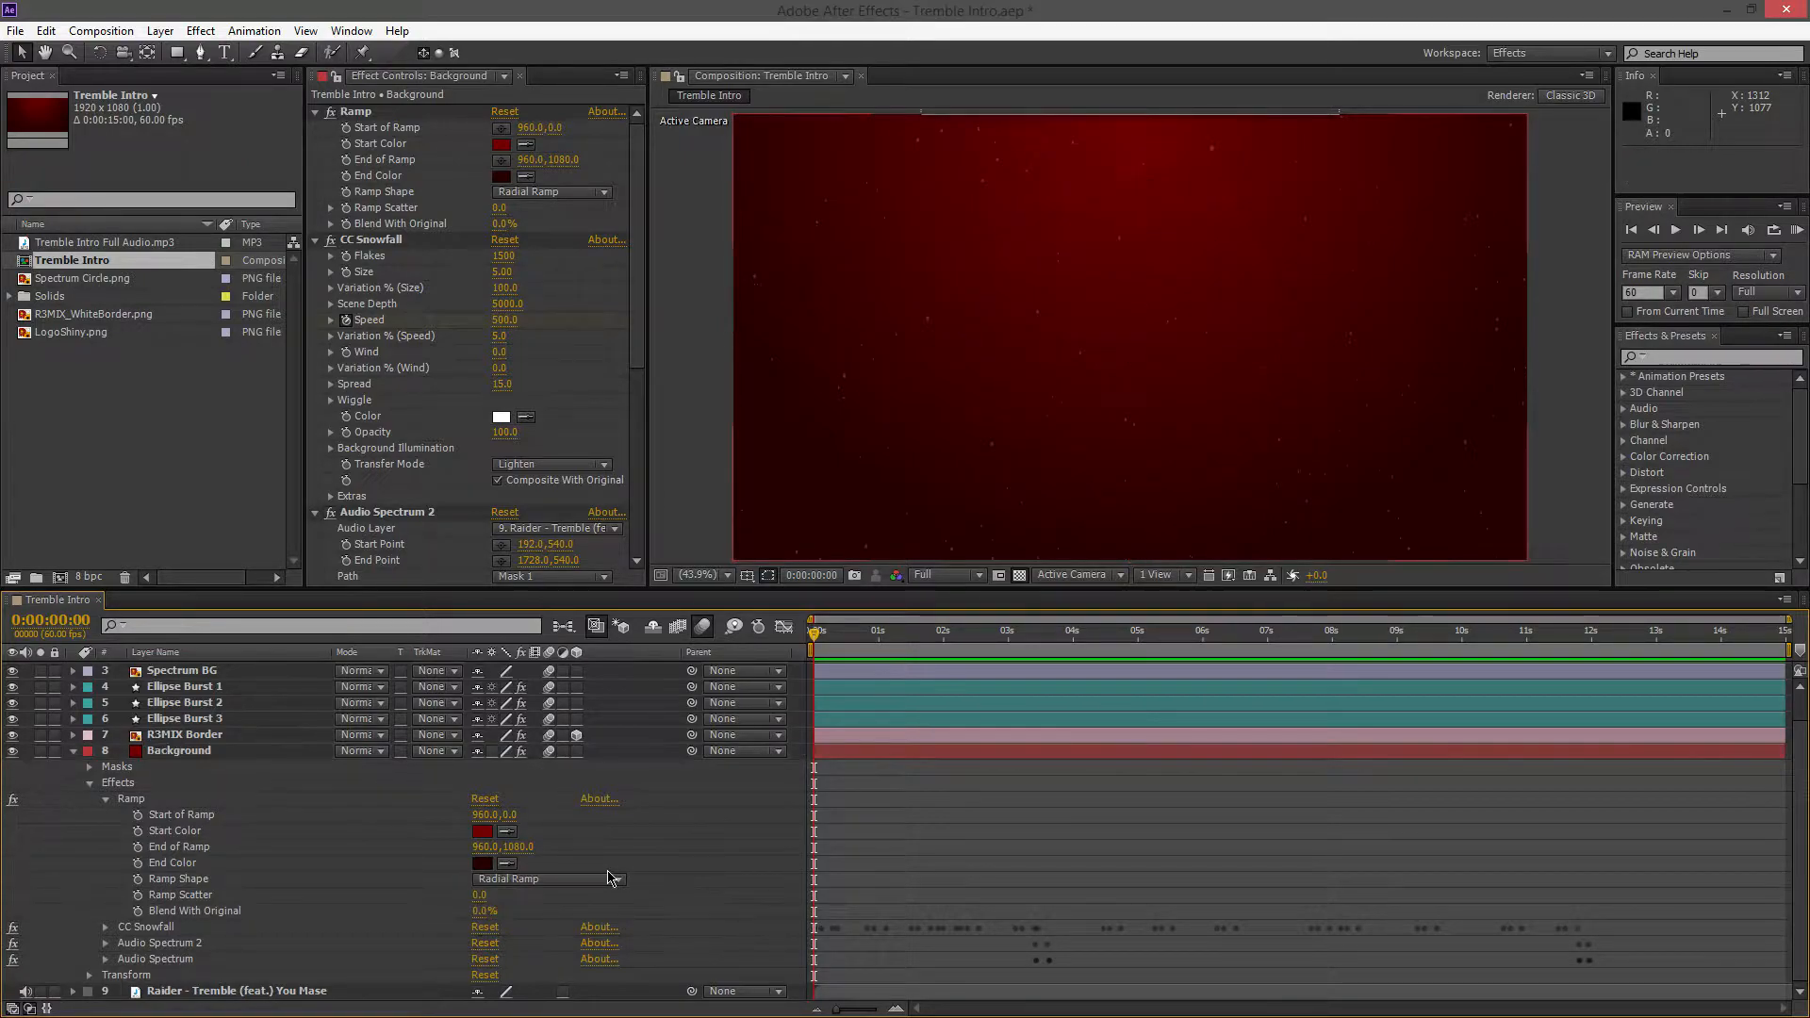
{"action": "left_click", "coordinate": [105, 799]}
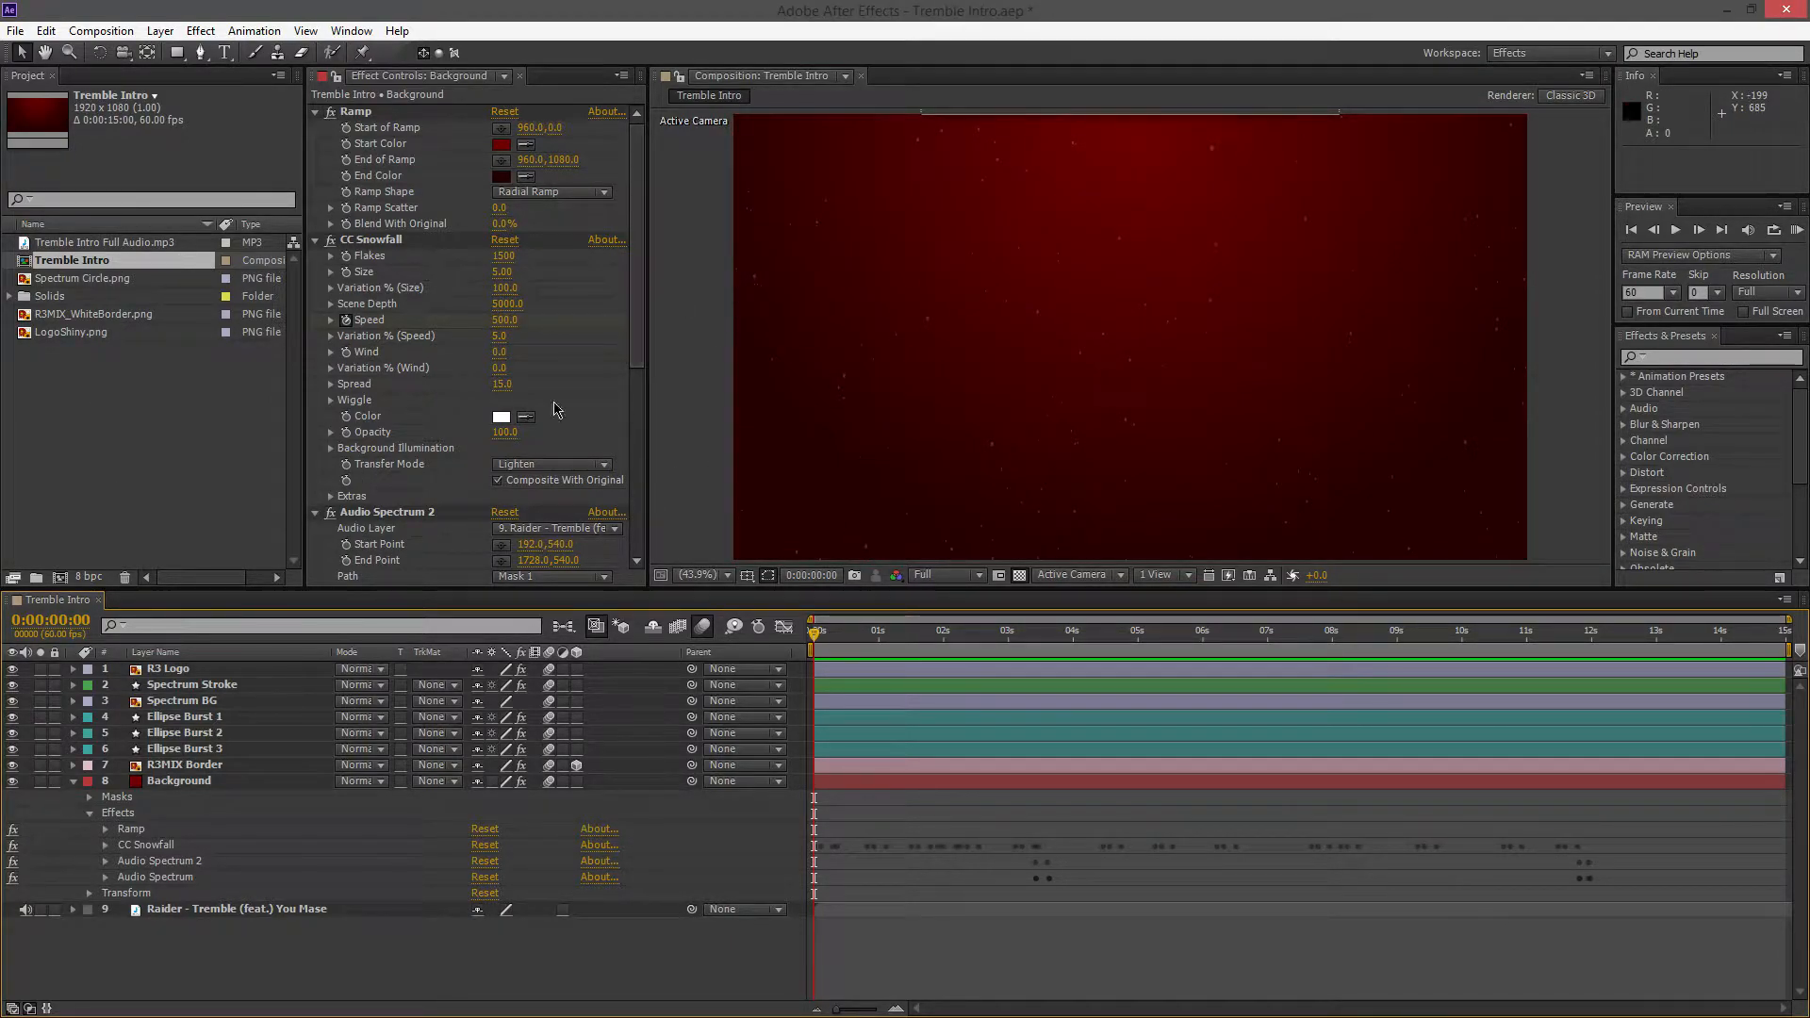
Look through the CC Snowfall effect settings and Speed keyframes on the Background layer
{"action": "left_click", "coordinate": [105, 847]}
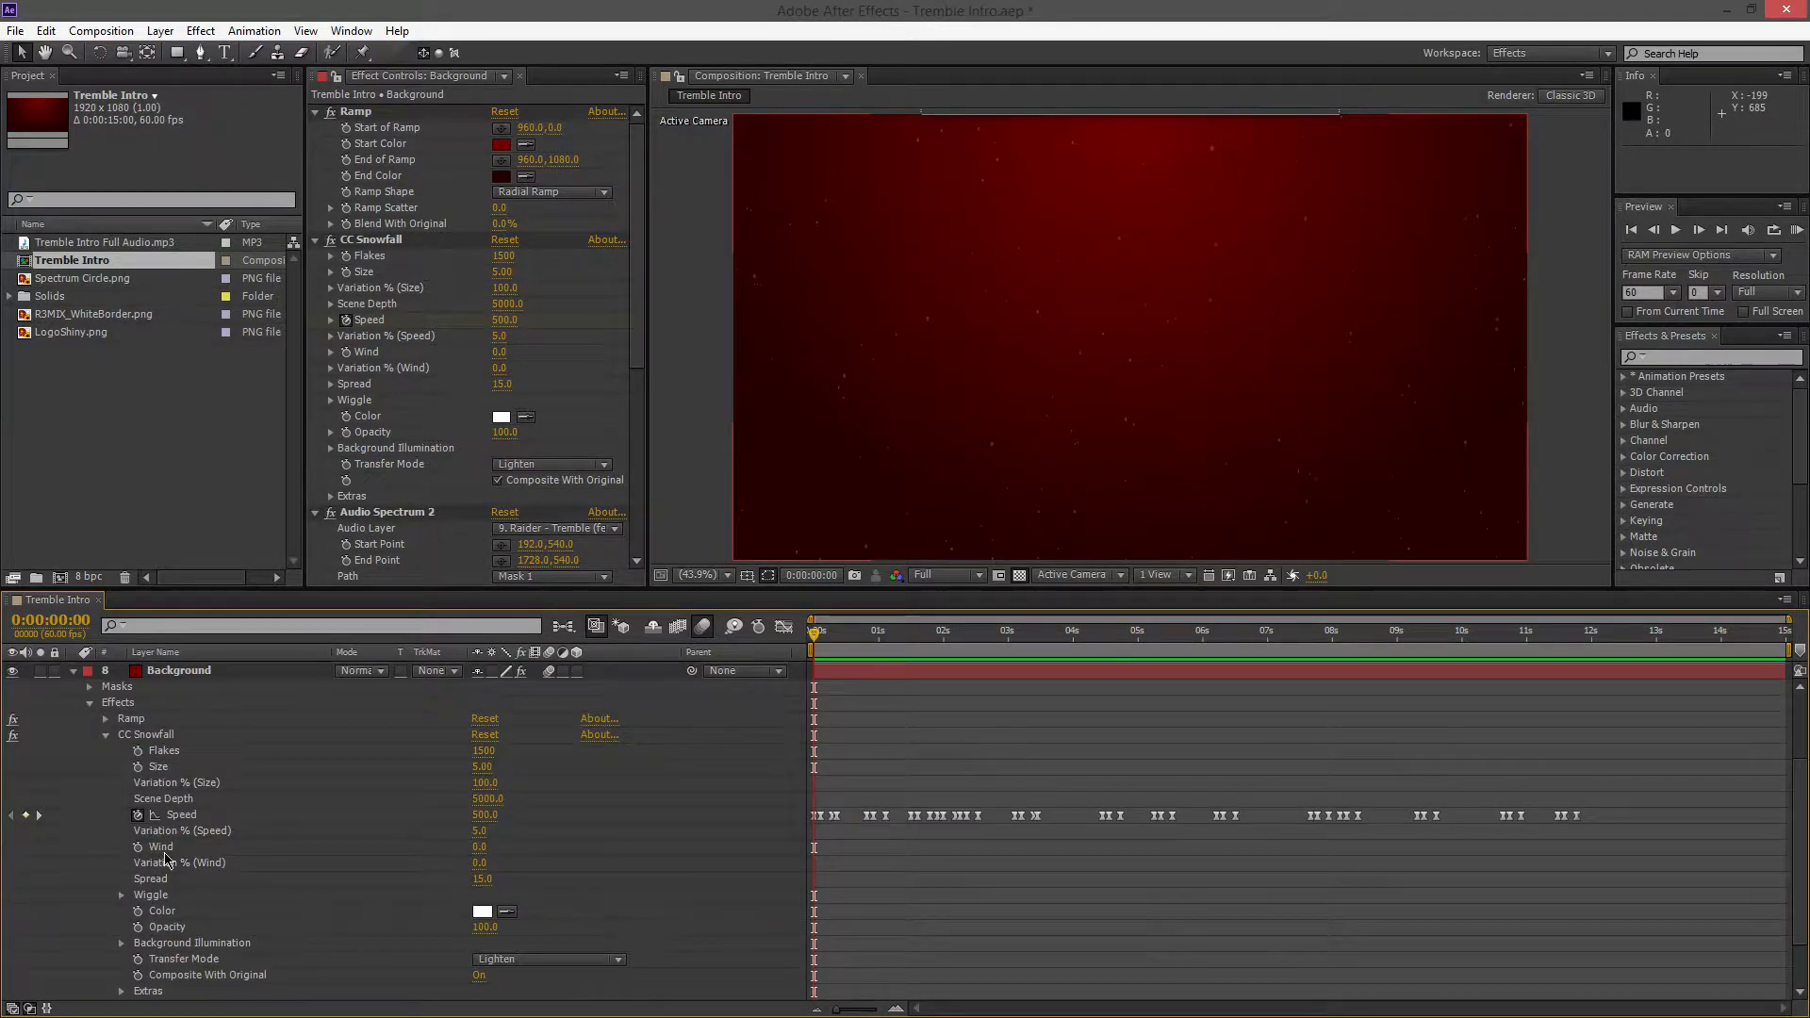
{"action": "scroll", "coordinate": [603, 848], "scroll_direction": "up", "scroll_amount": 3}
{"action": "scroll", "coordinate": [801, 792], "scroll_direction": "down", "scroll_amount": 1}
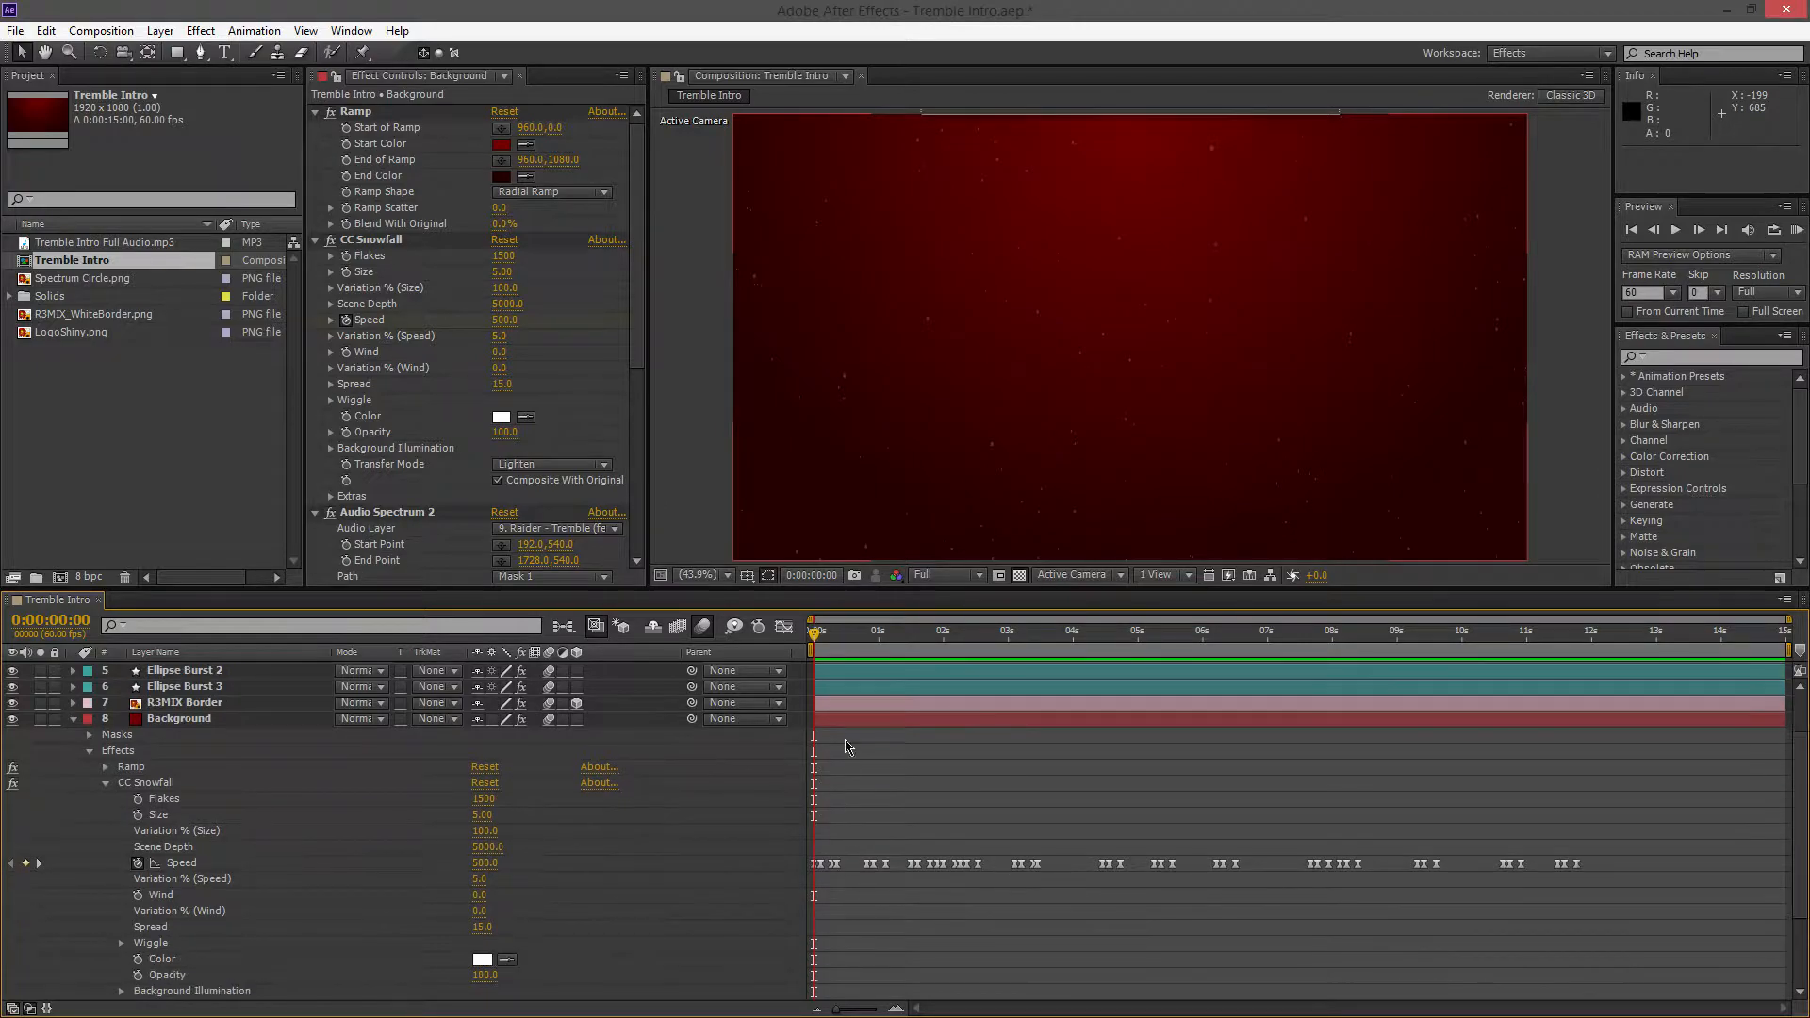
{"action": "left_click", "coordinate": [106, 784]}
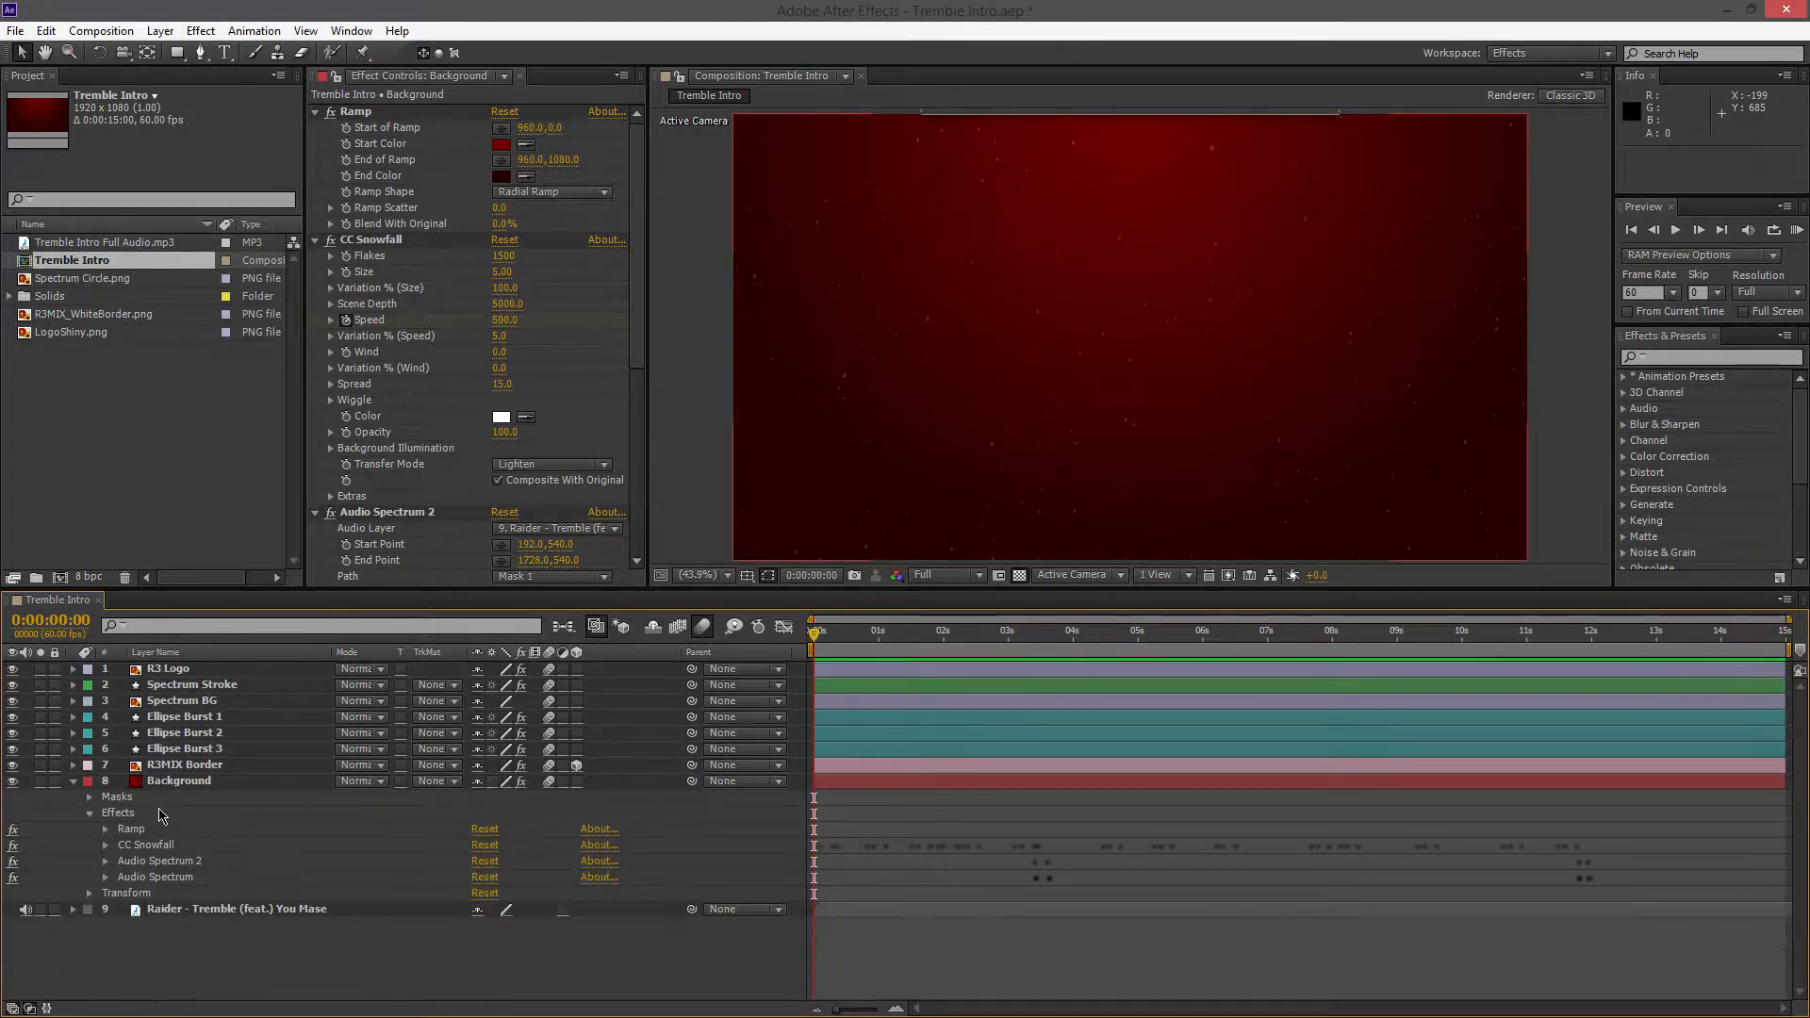
Reveal only the keyframed properties of the Background layer and move the playhead to 0:00:00:45
{"action": "left_click", "coordinate": [170, 846]}
{"action": "key", "text": "u"}
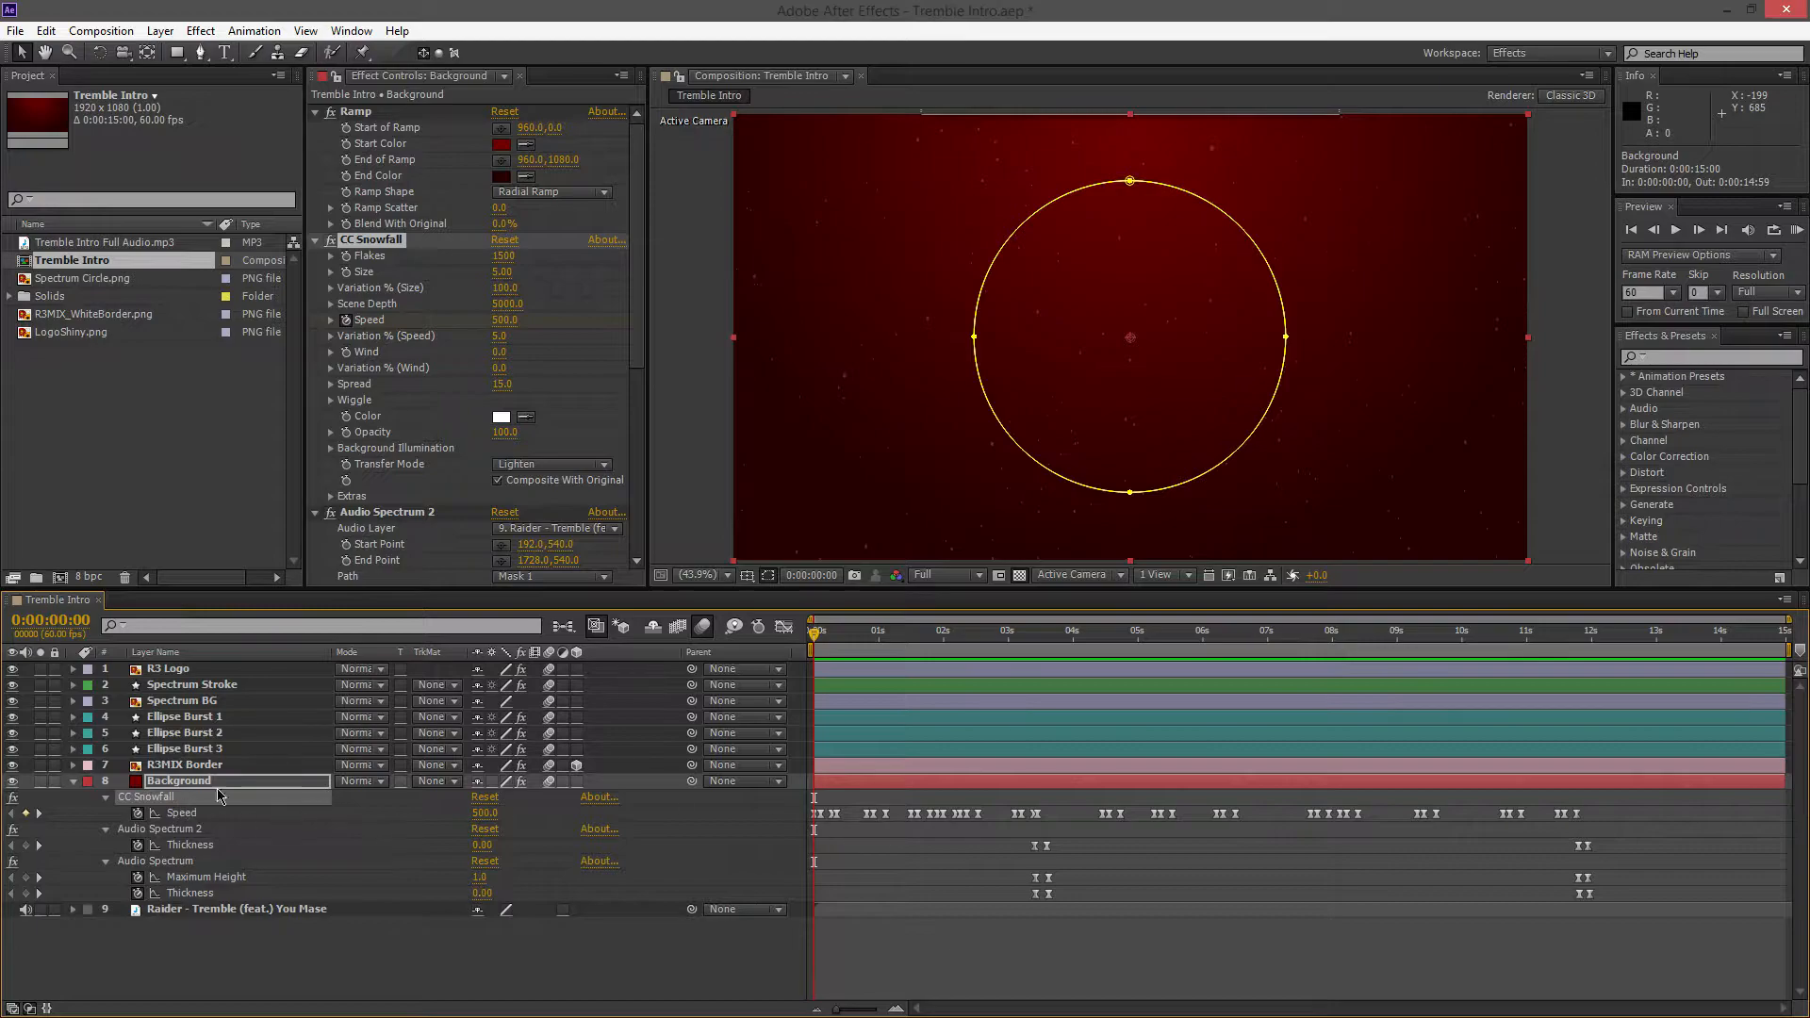
{"action": "left_click_drag", "start_coordinate": [816, 638], "coordinate": [860, 653]}
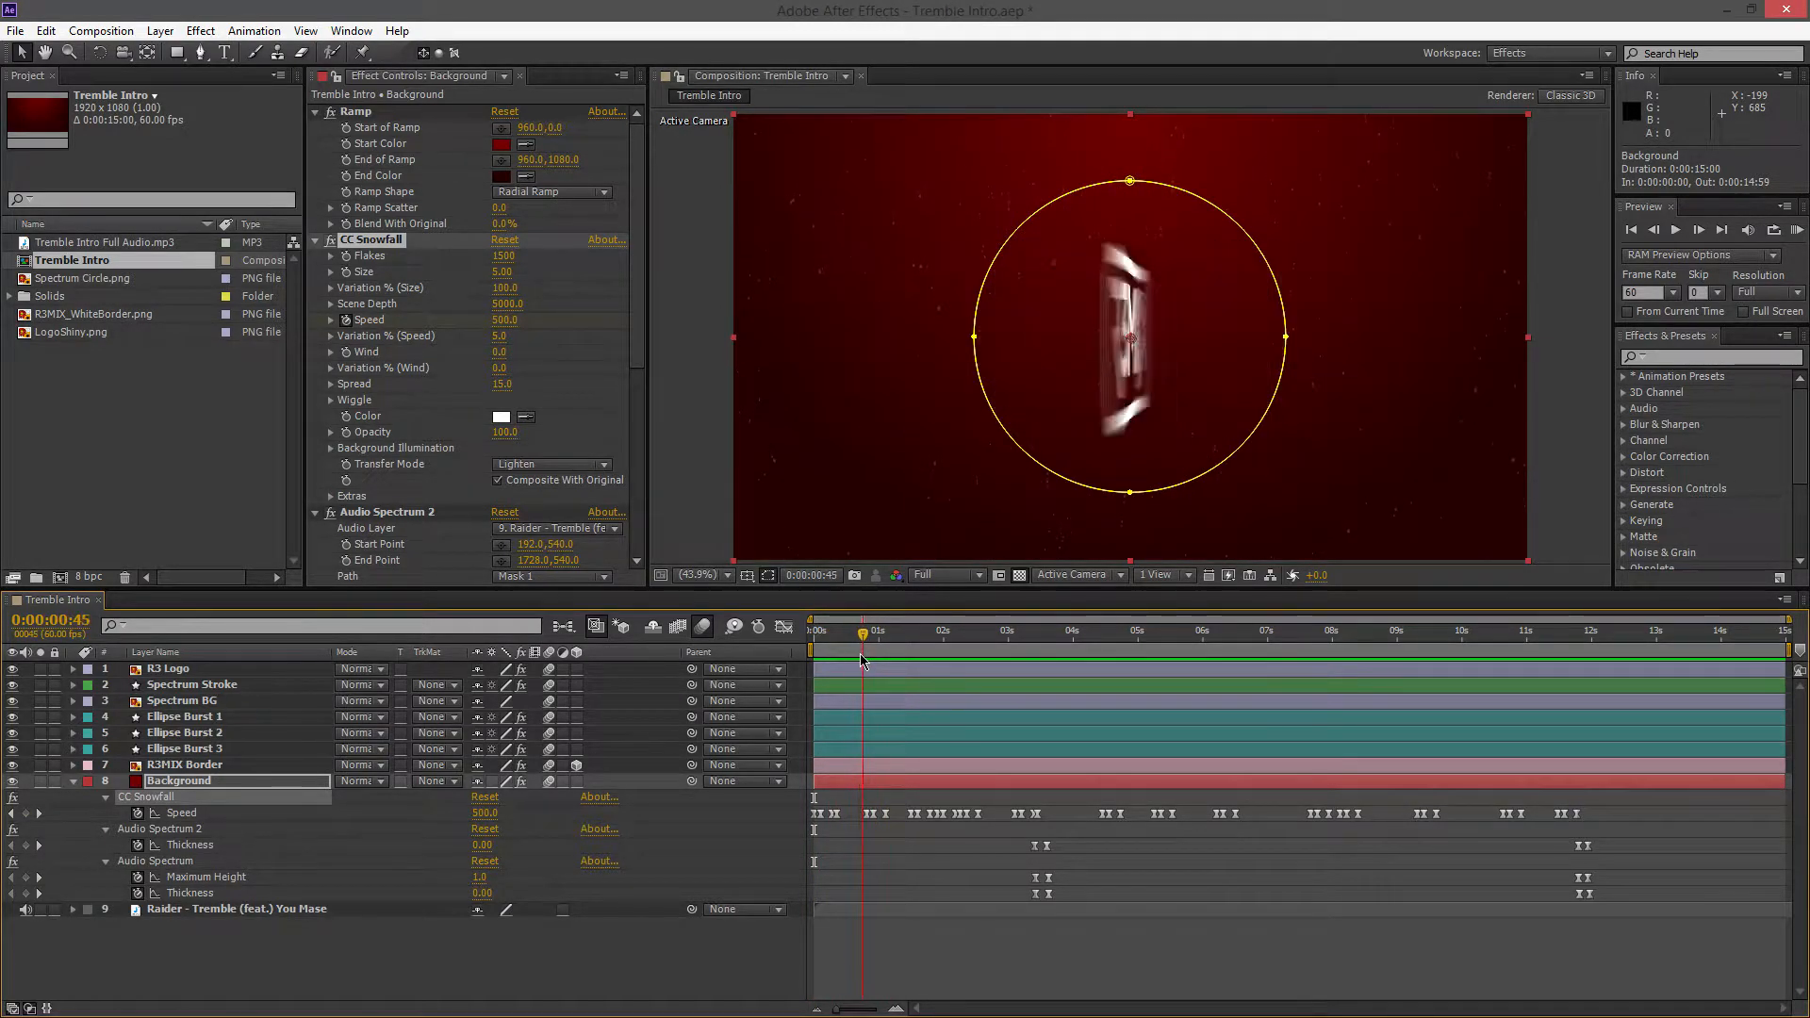
Check the values of three consecutive CC Snowfall Speed keyframes near one second, leaving them unedited, and return the playhead to the start
{"action": "double_click", "coordinate": [868, 814]}
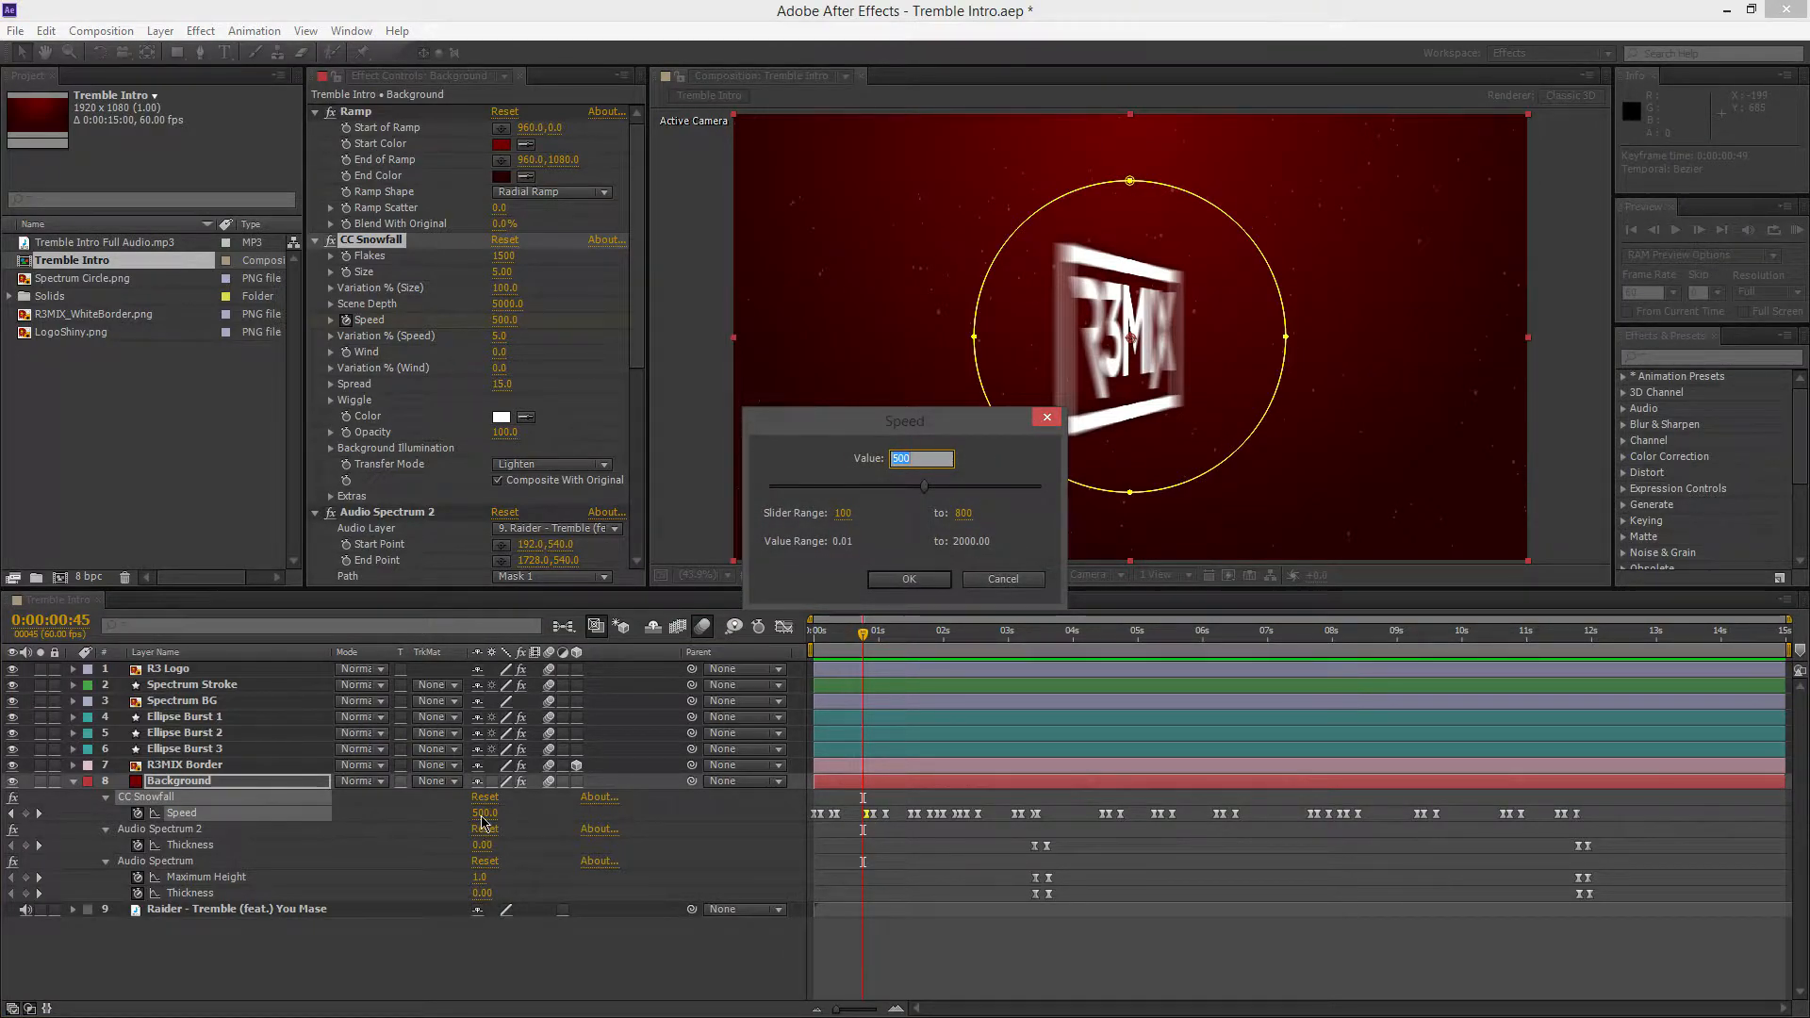
{"action": "left_click", "coordinate": [914, 580]}
{"action": "double_click", "coordinate": [871, 814]}
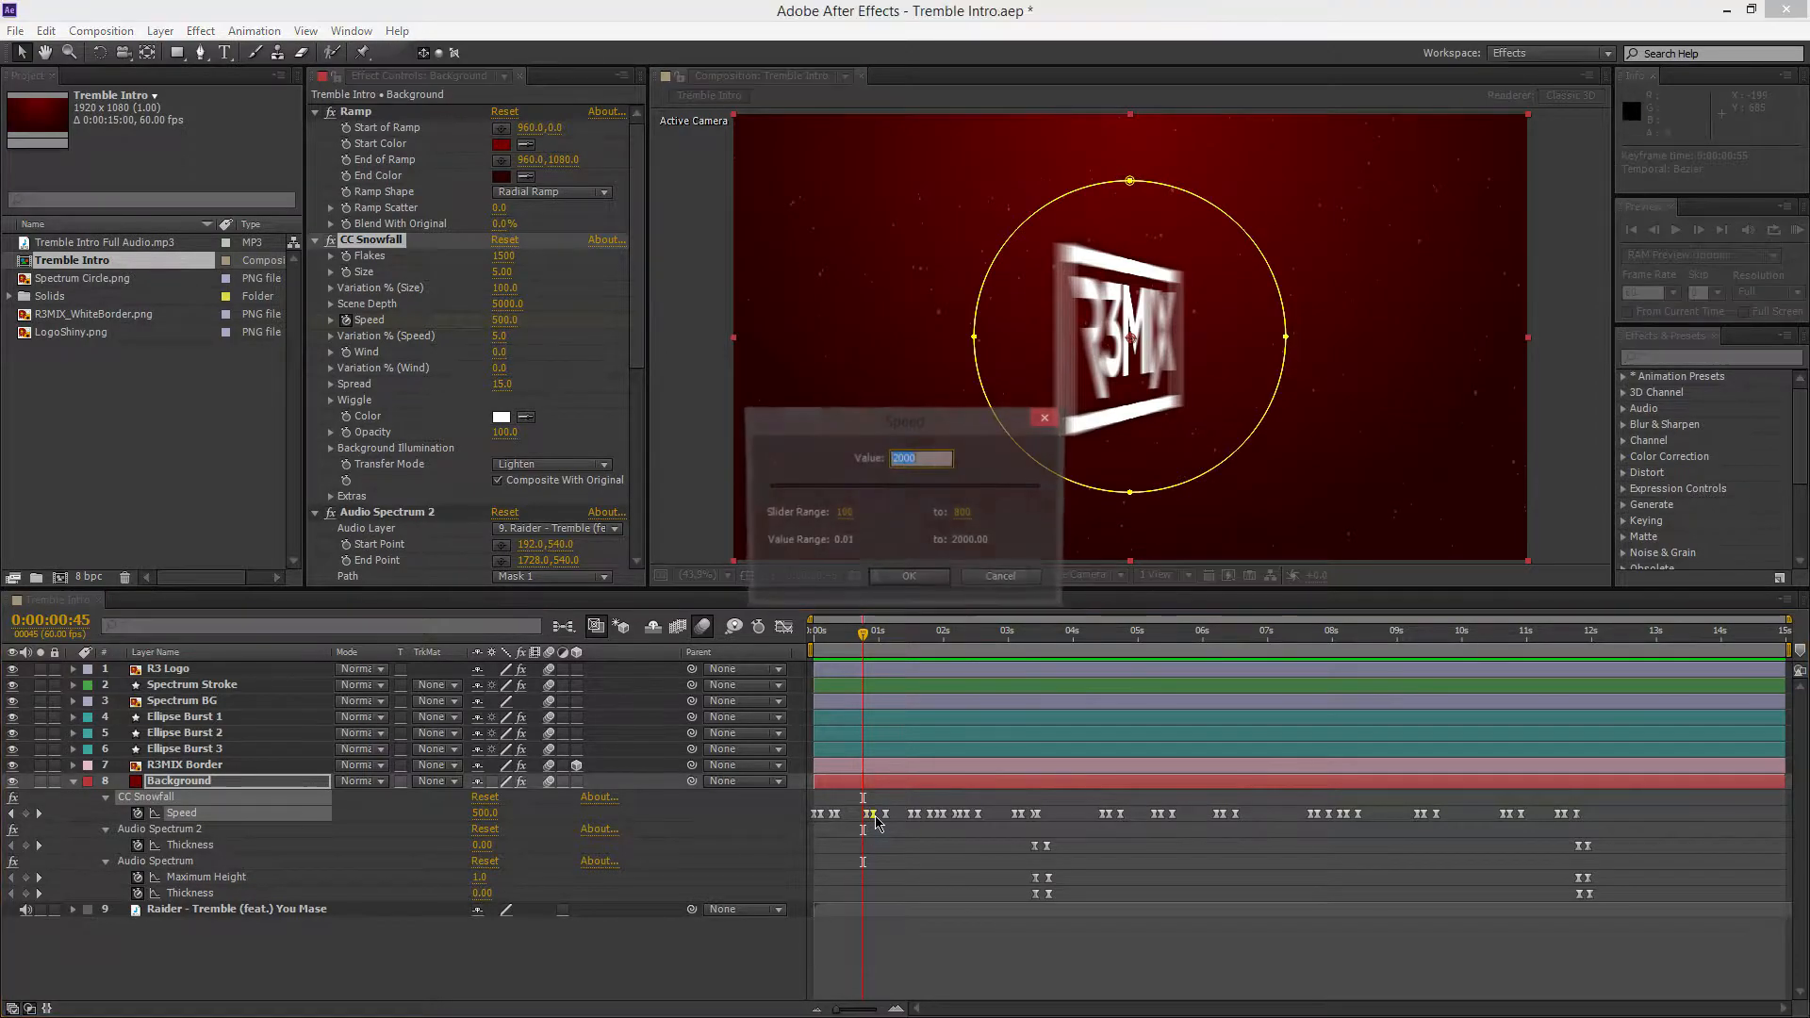
{"action": "left_click", "coordinate": [1046, 420]}
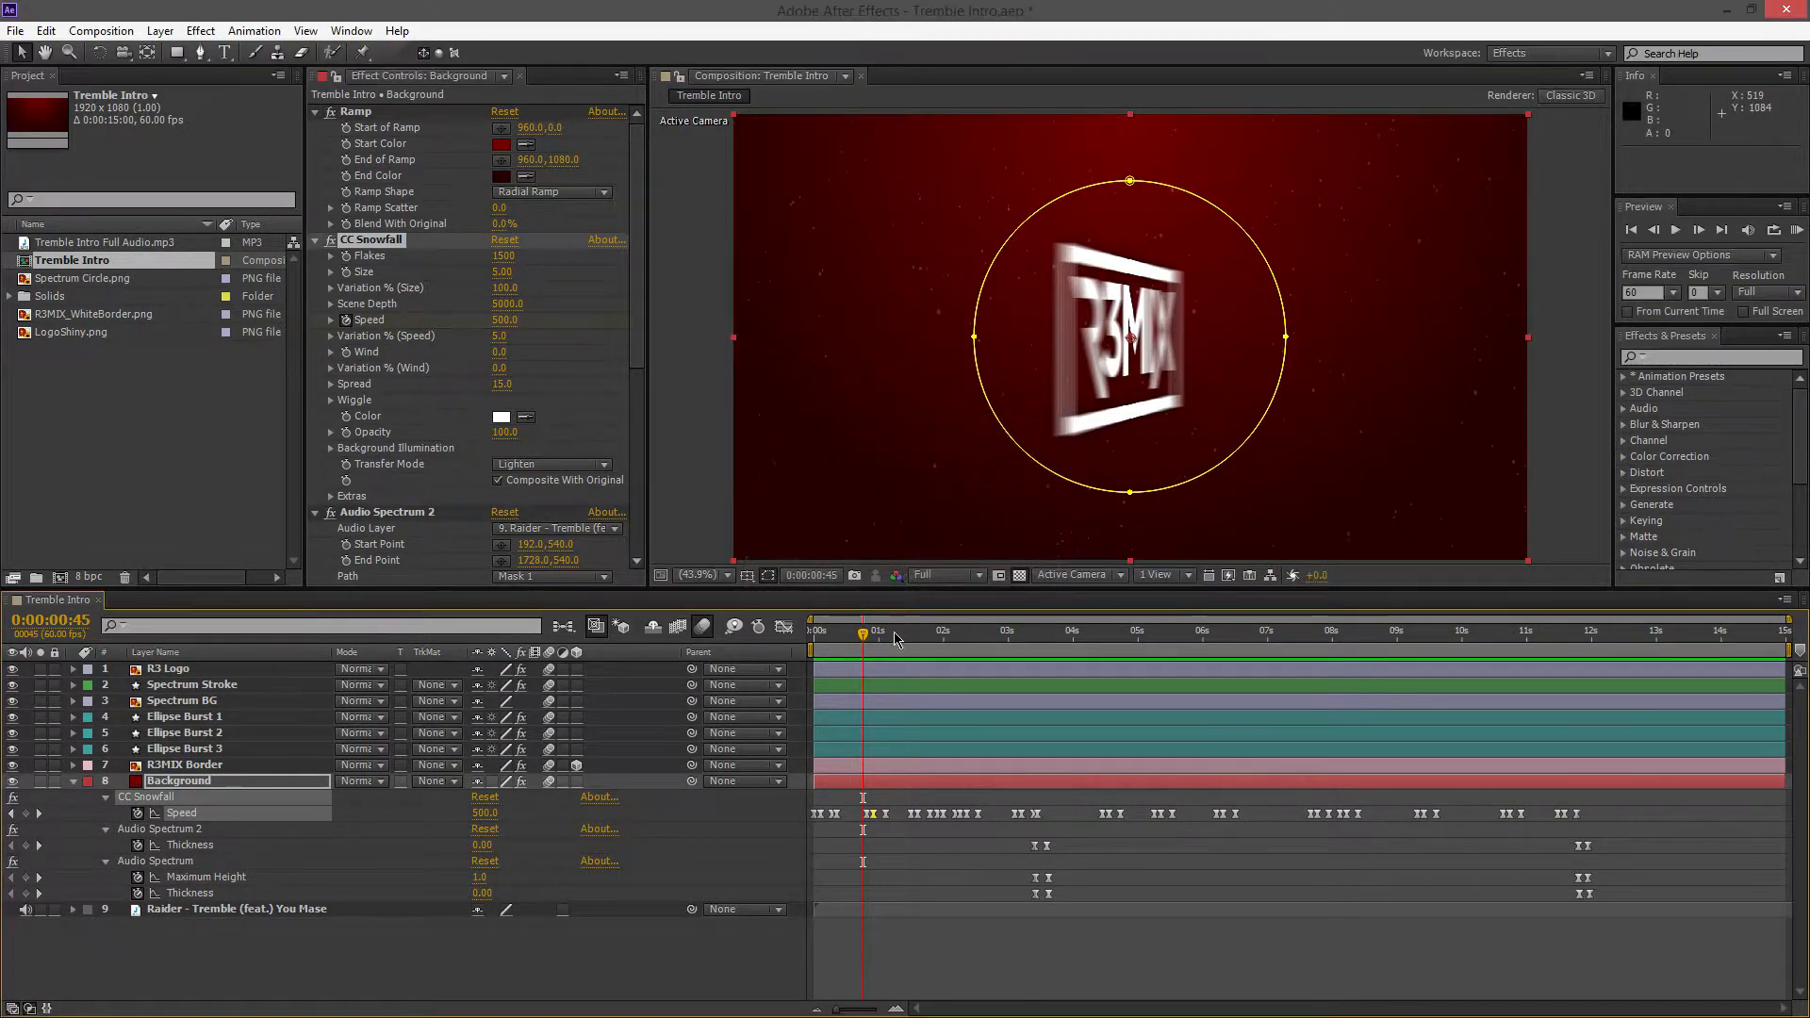
{"action": "double_click", "coordinate": [886, 816]}
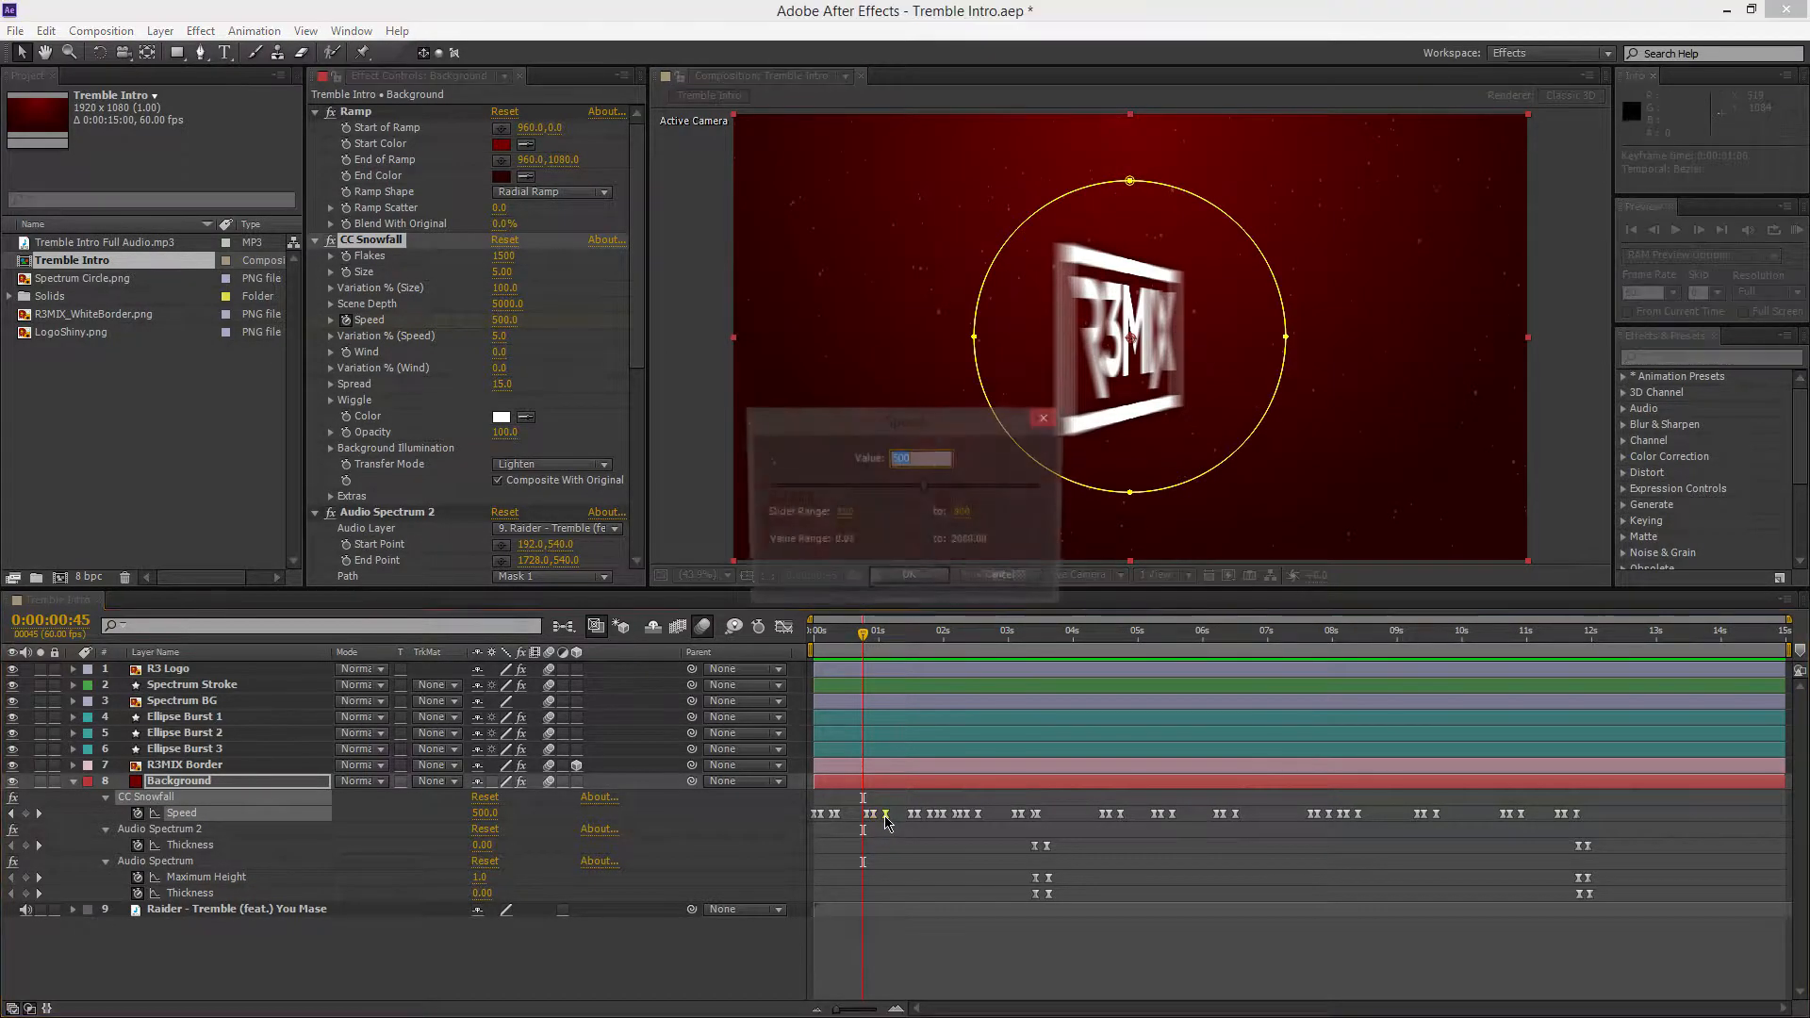
{"action": "left_click", "coordinate": [1045, 419]}
{"action": "left_click_drag", "start_coordinate": [862, 637], "coordinate": [678, 707]}
Select the Audio Spectrum 2 Thickness keyframes, move the playhead to 0:00:03:22, and review the effect's full settings
{"action": "left_click", "coordinate": [181, 846]}
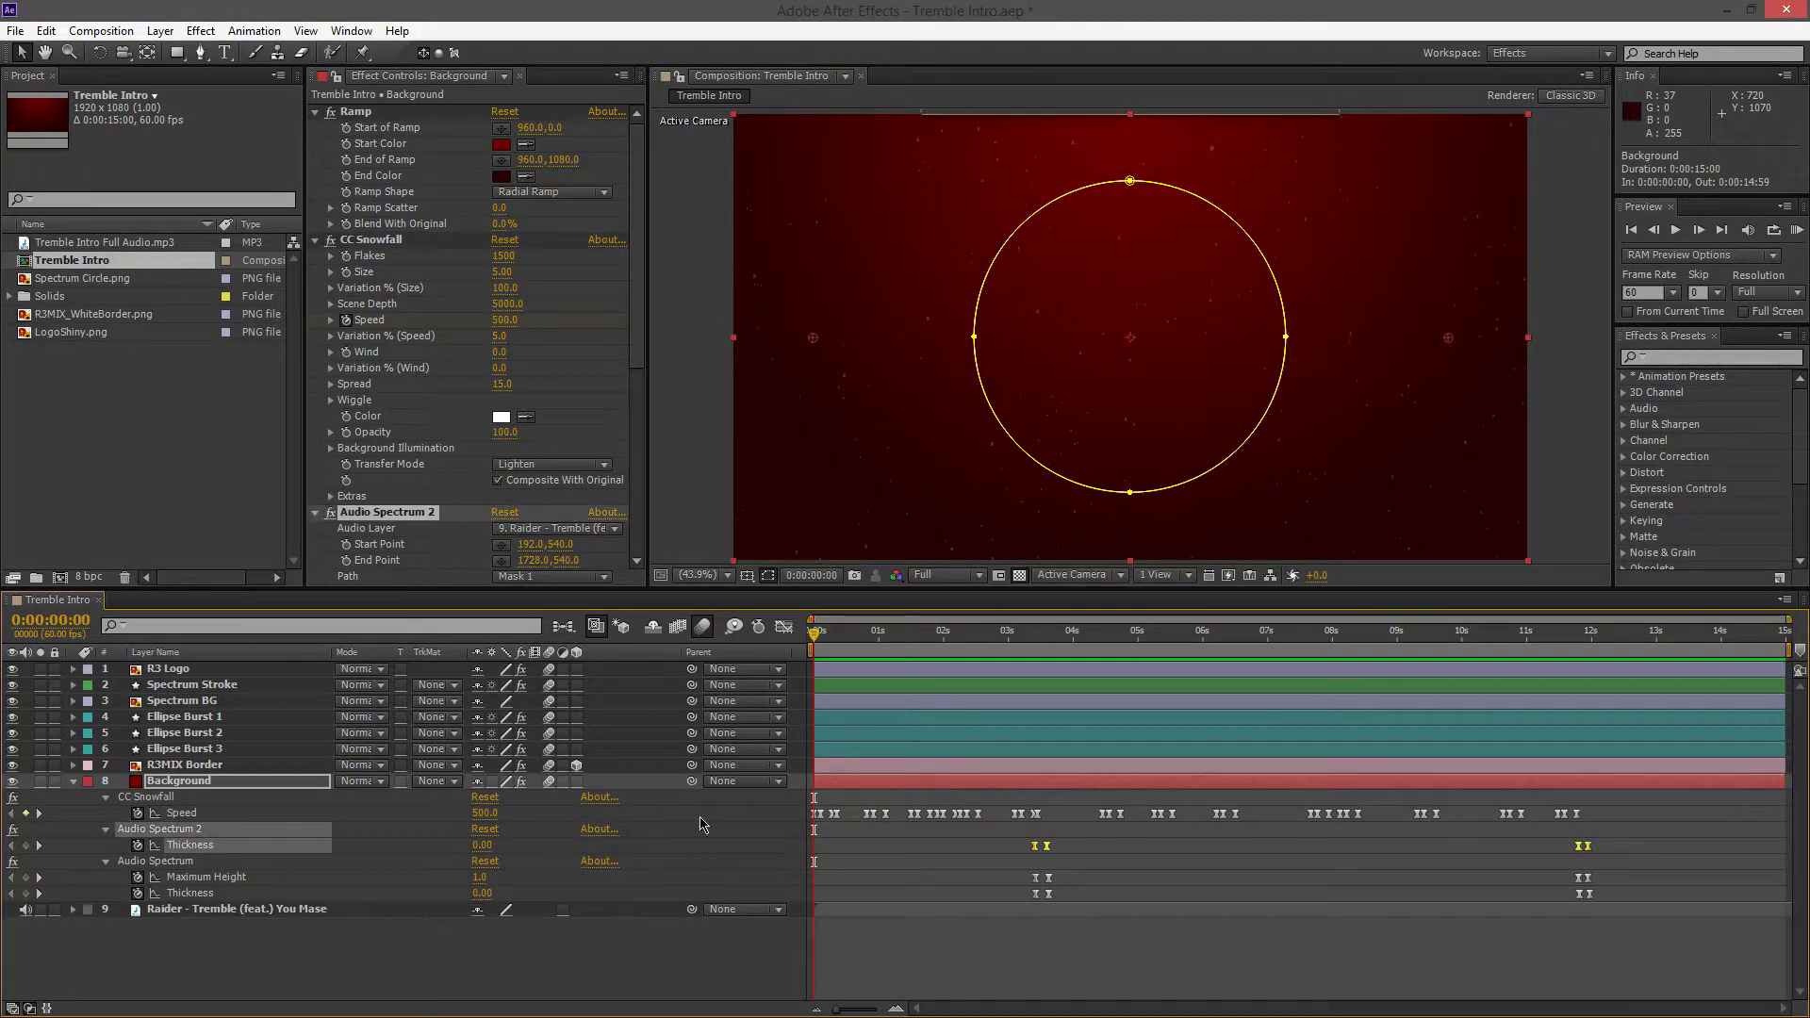
{"action": "left_click_drag", "start_coordinate": [812, 633], "coordinate": [1024, 726]}
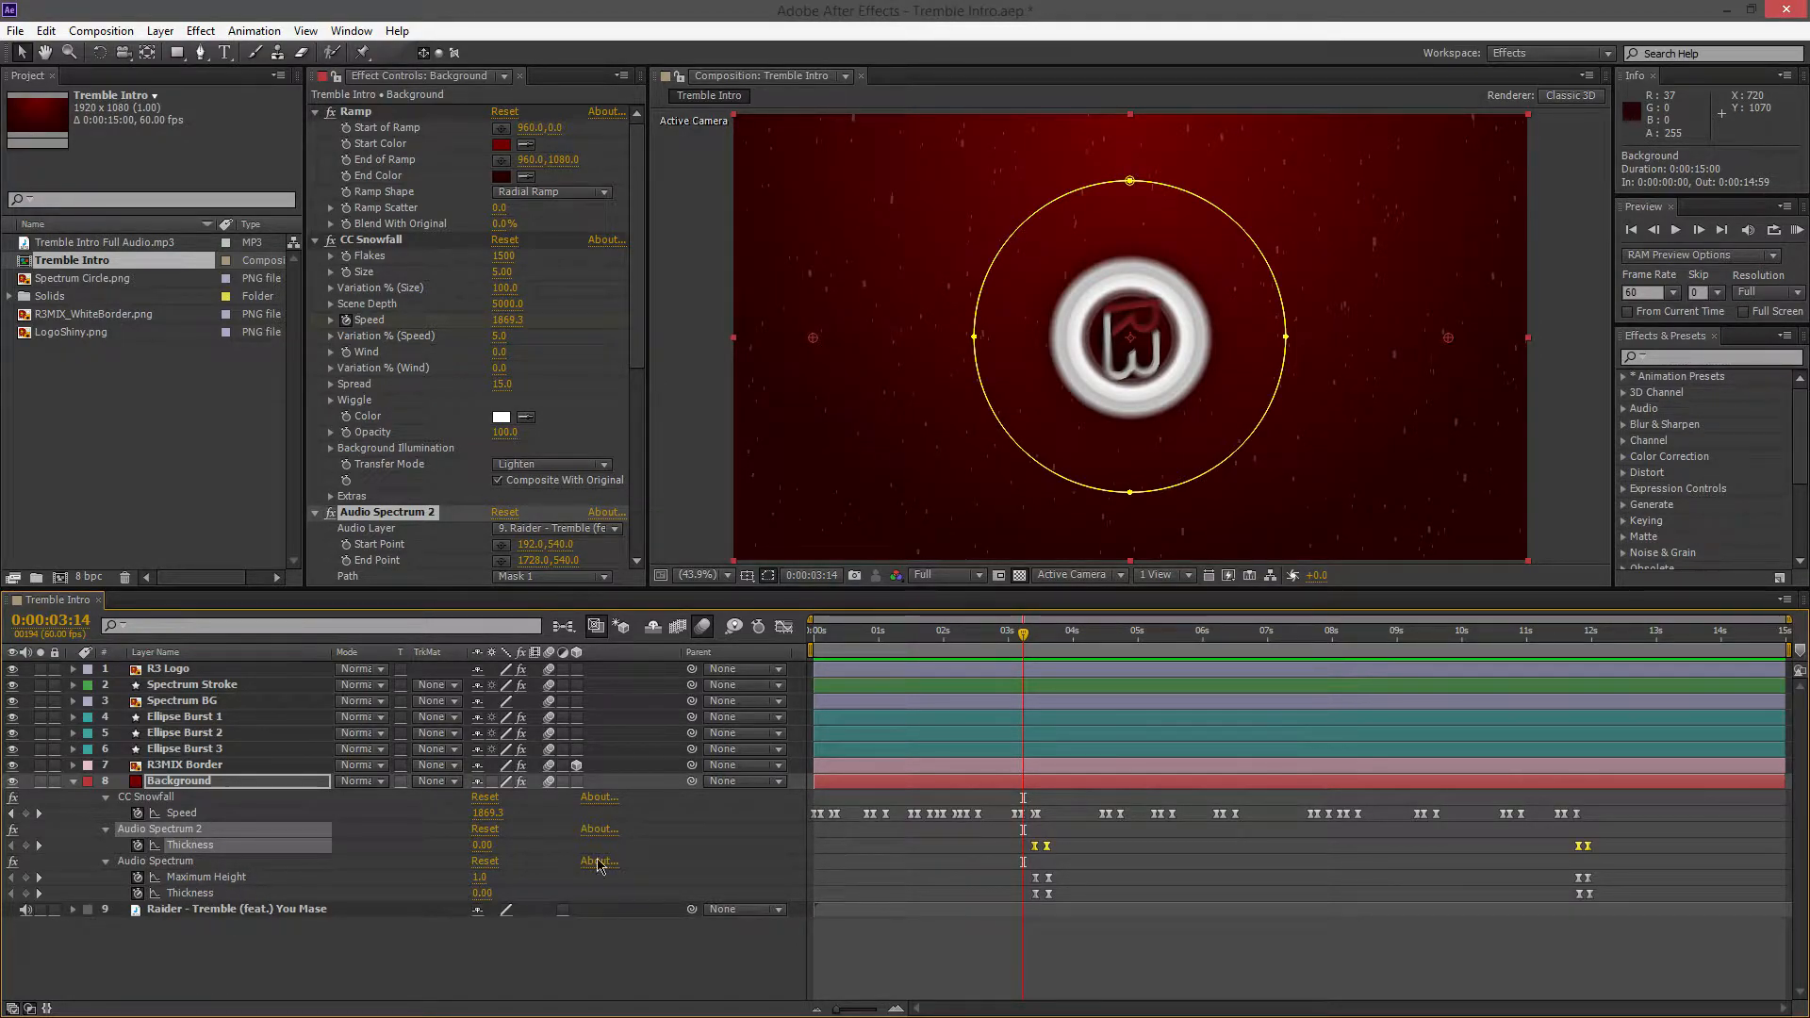
{"action": "left_click_drag", "start_coordinate": [1026, 636], "coordinate": [1032, 635]}
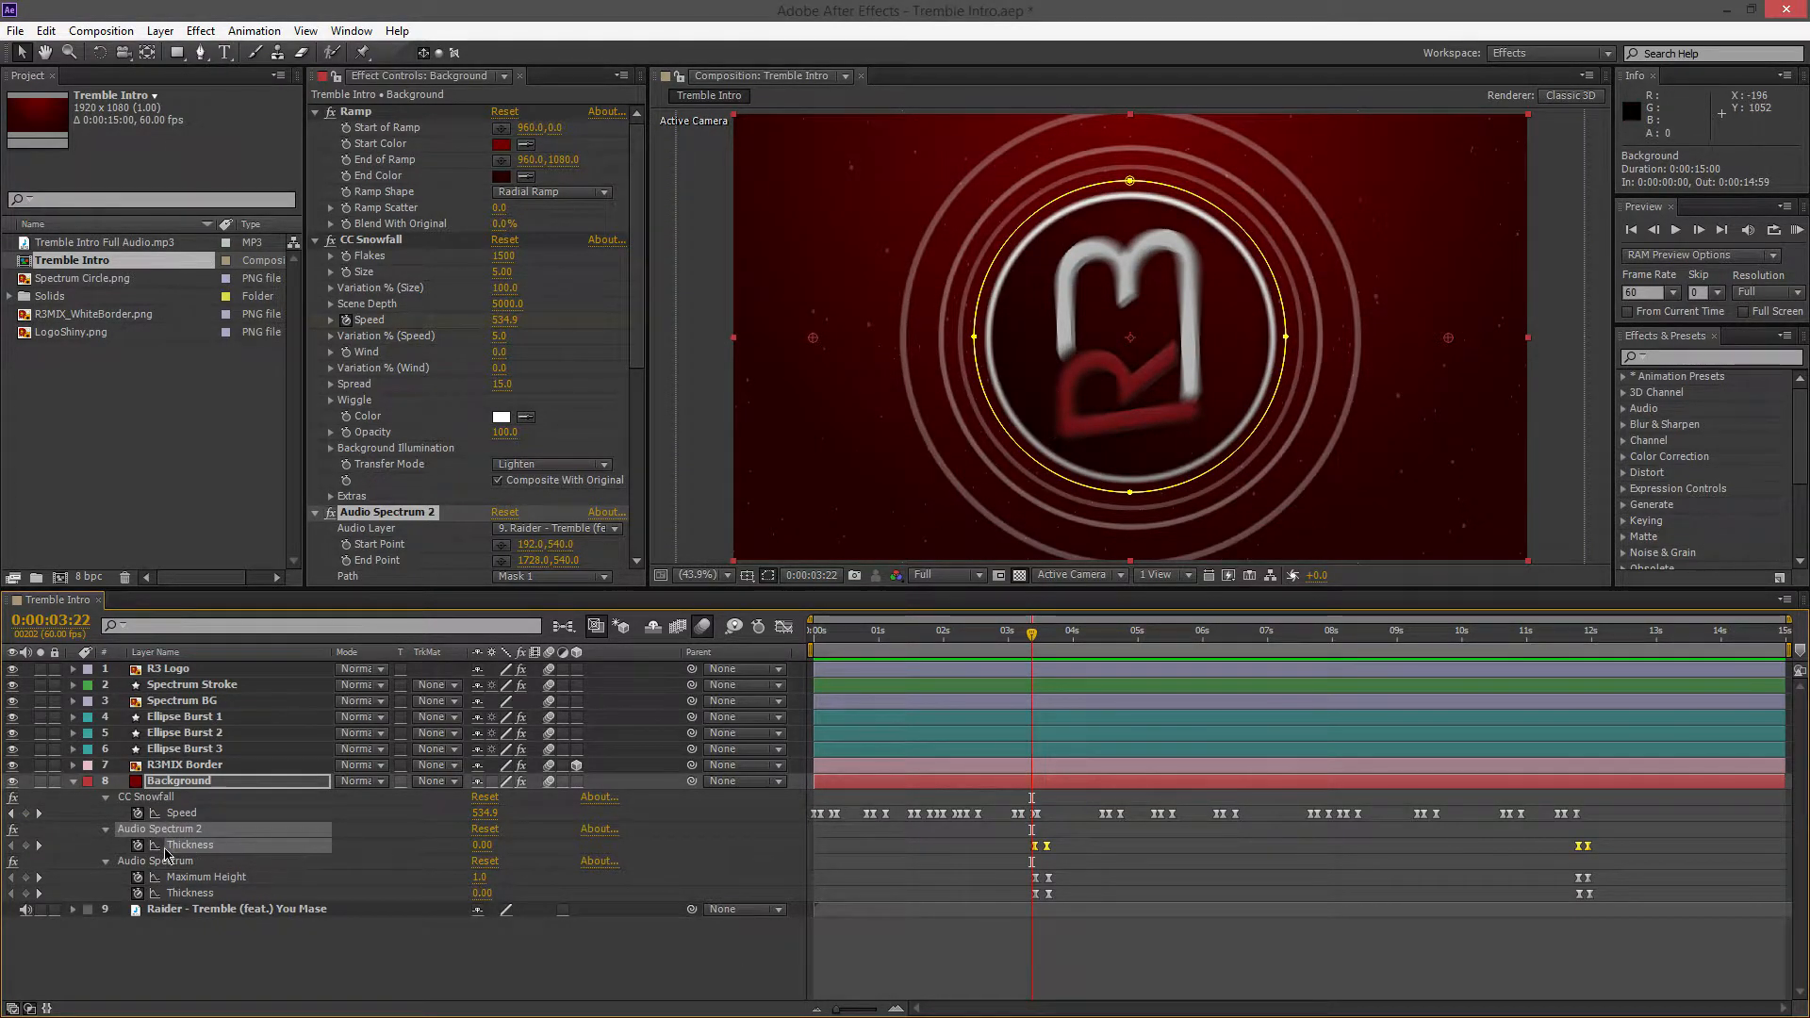
{"action": "left_click", "coordinate": [106, 832]}
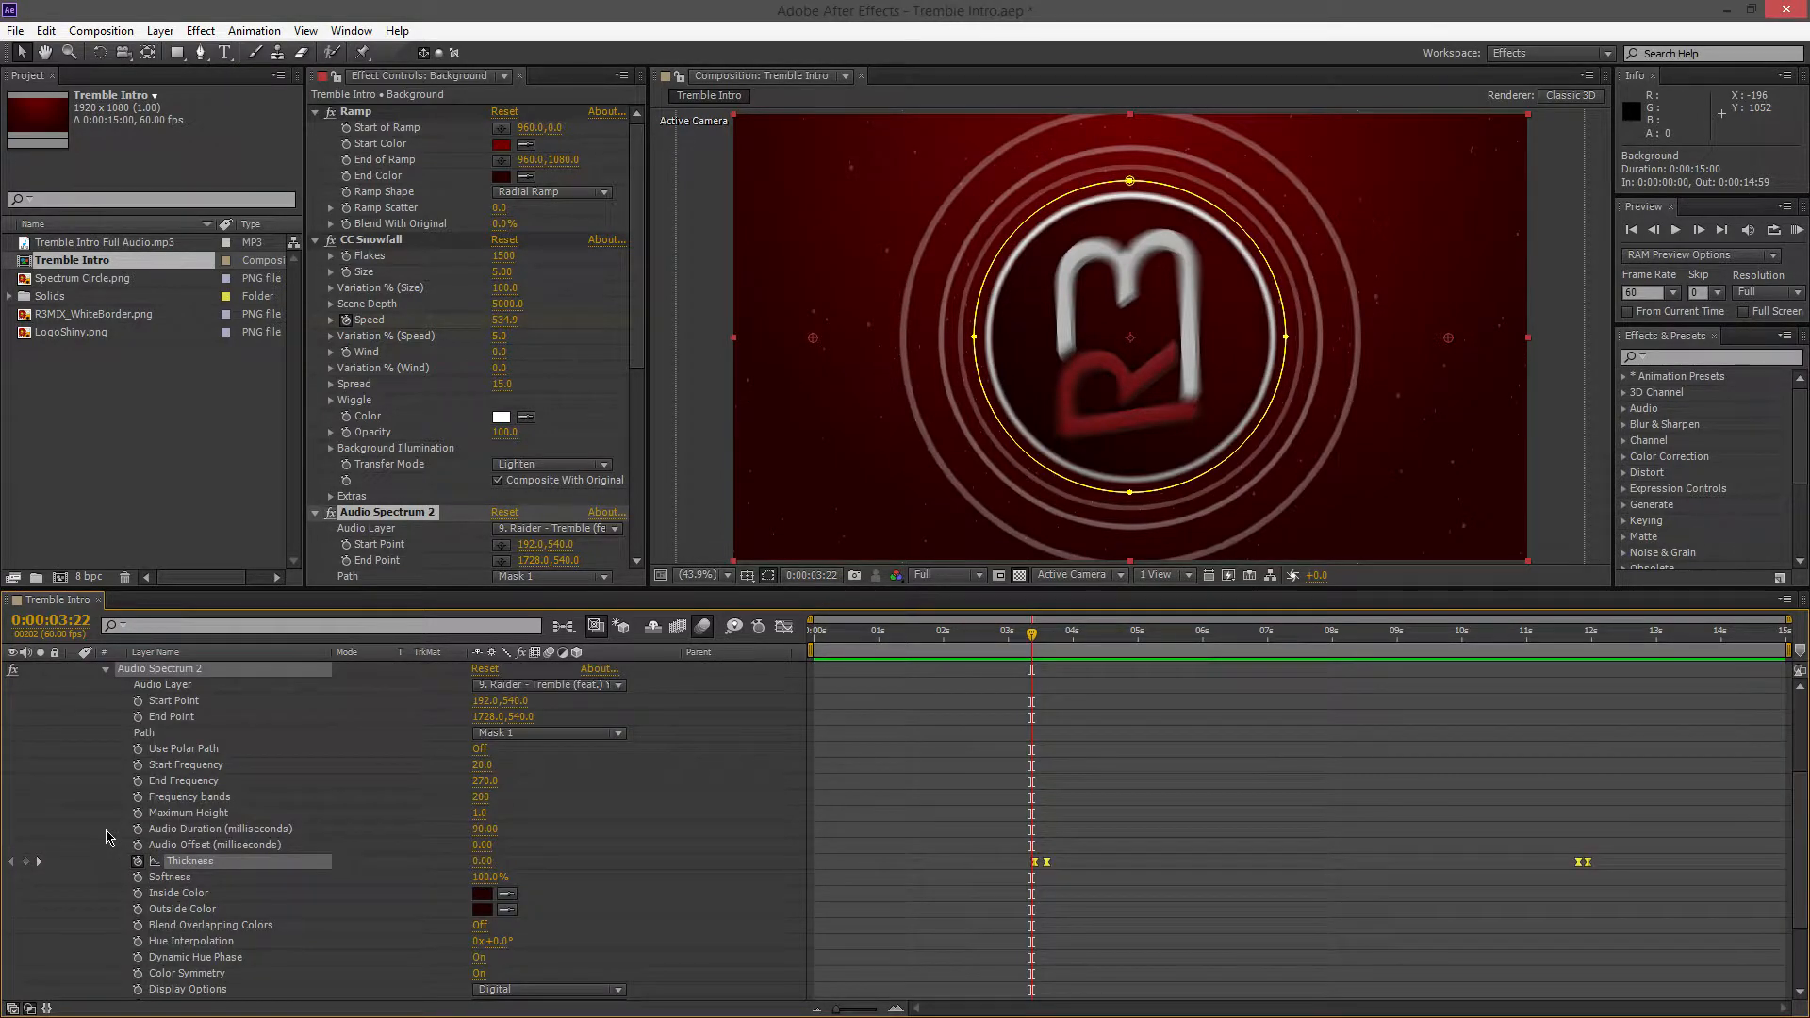
{"action": "scroll", "coordinate": [134, 836], "scroll_direction": "up", "scroll_amount": 2}
{"action": "left_click", "coordinate": [106, 766]}
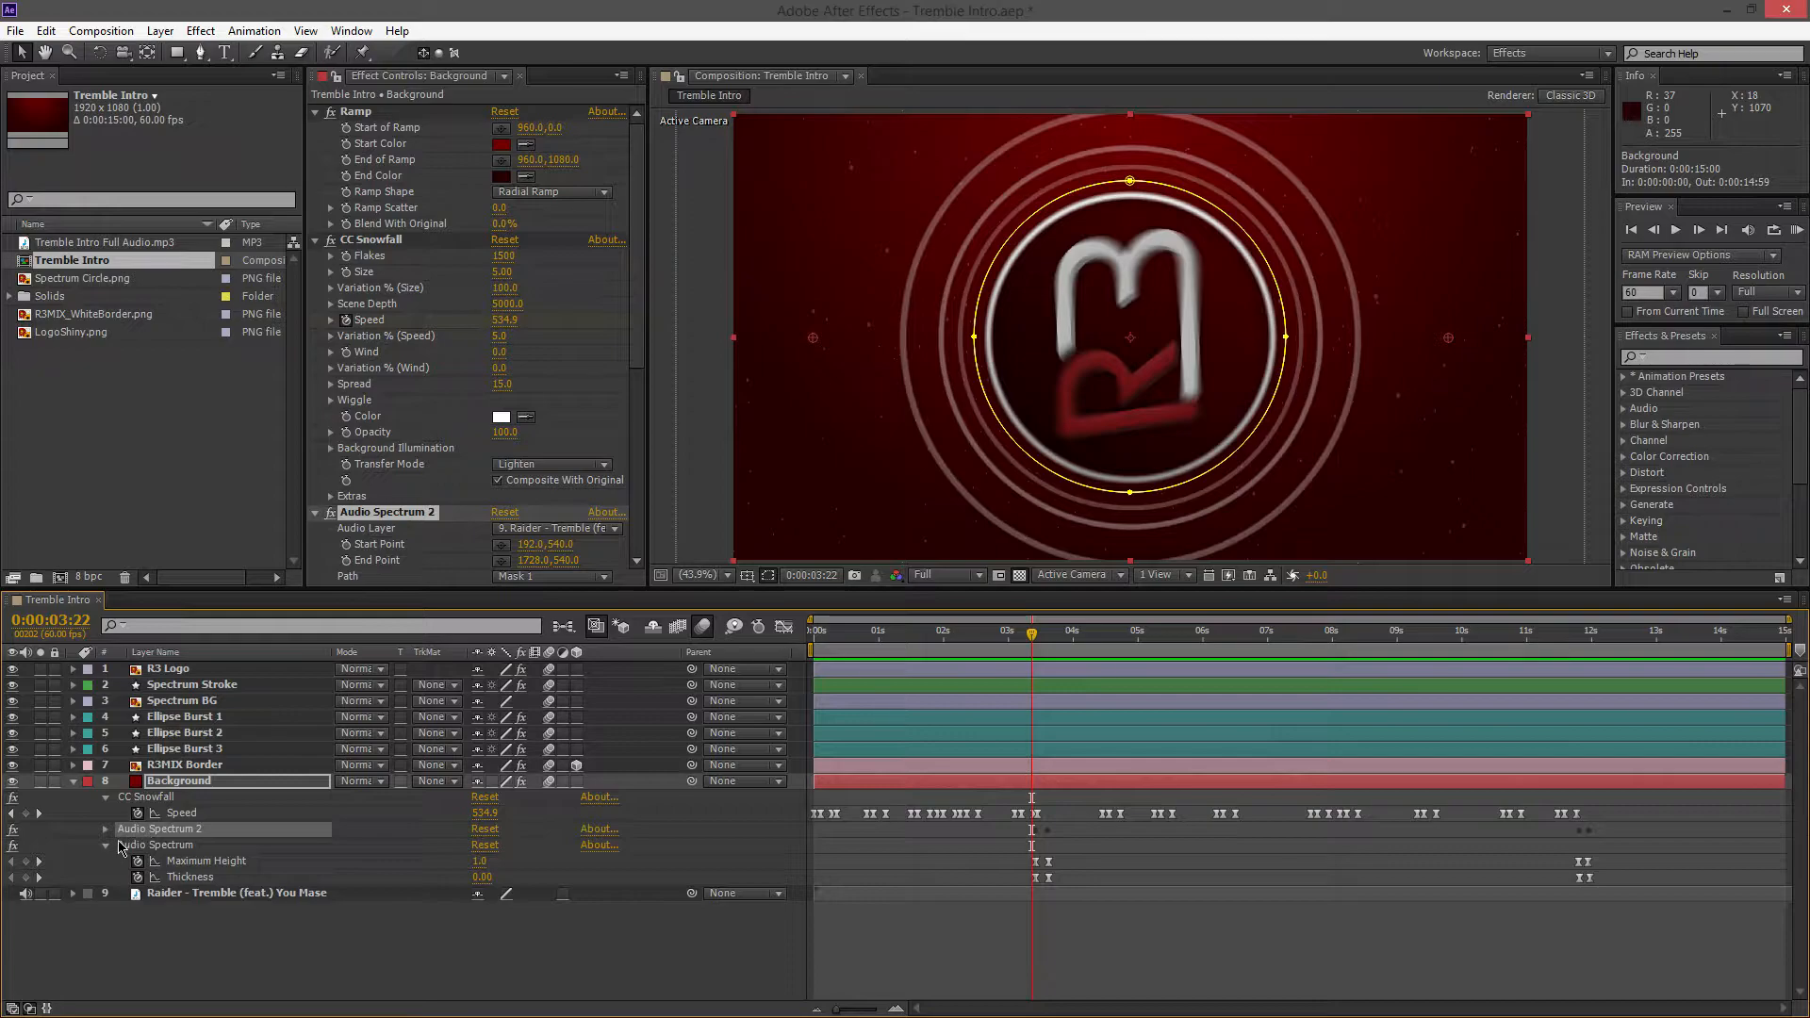
Show the Background keyframes again and inspect the Audio Spectrum Maximum Height and Thickness animation from 0:00:03:21 to 0:00:03:36
{"action": "key", "text": "u"}
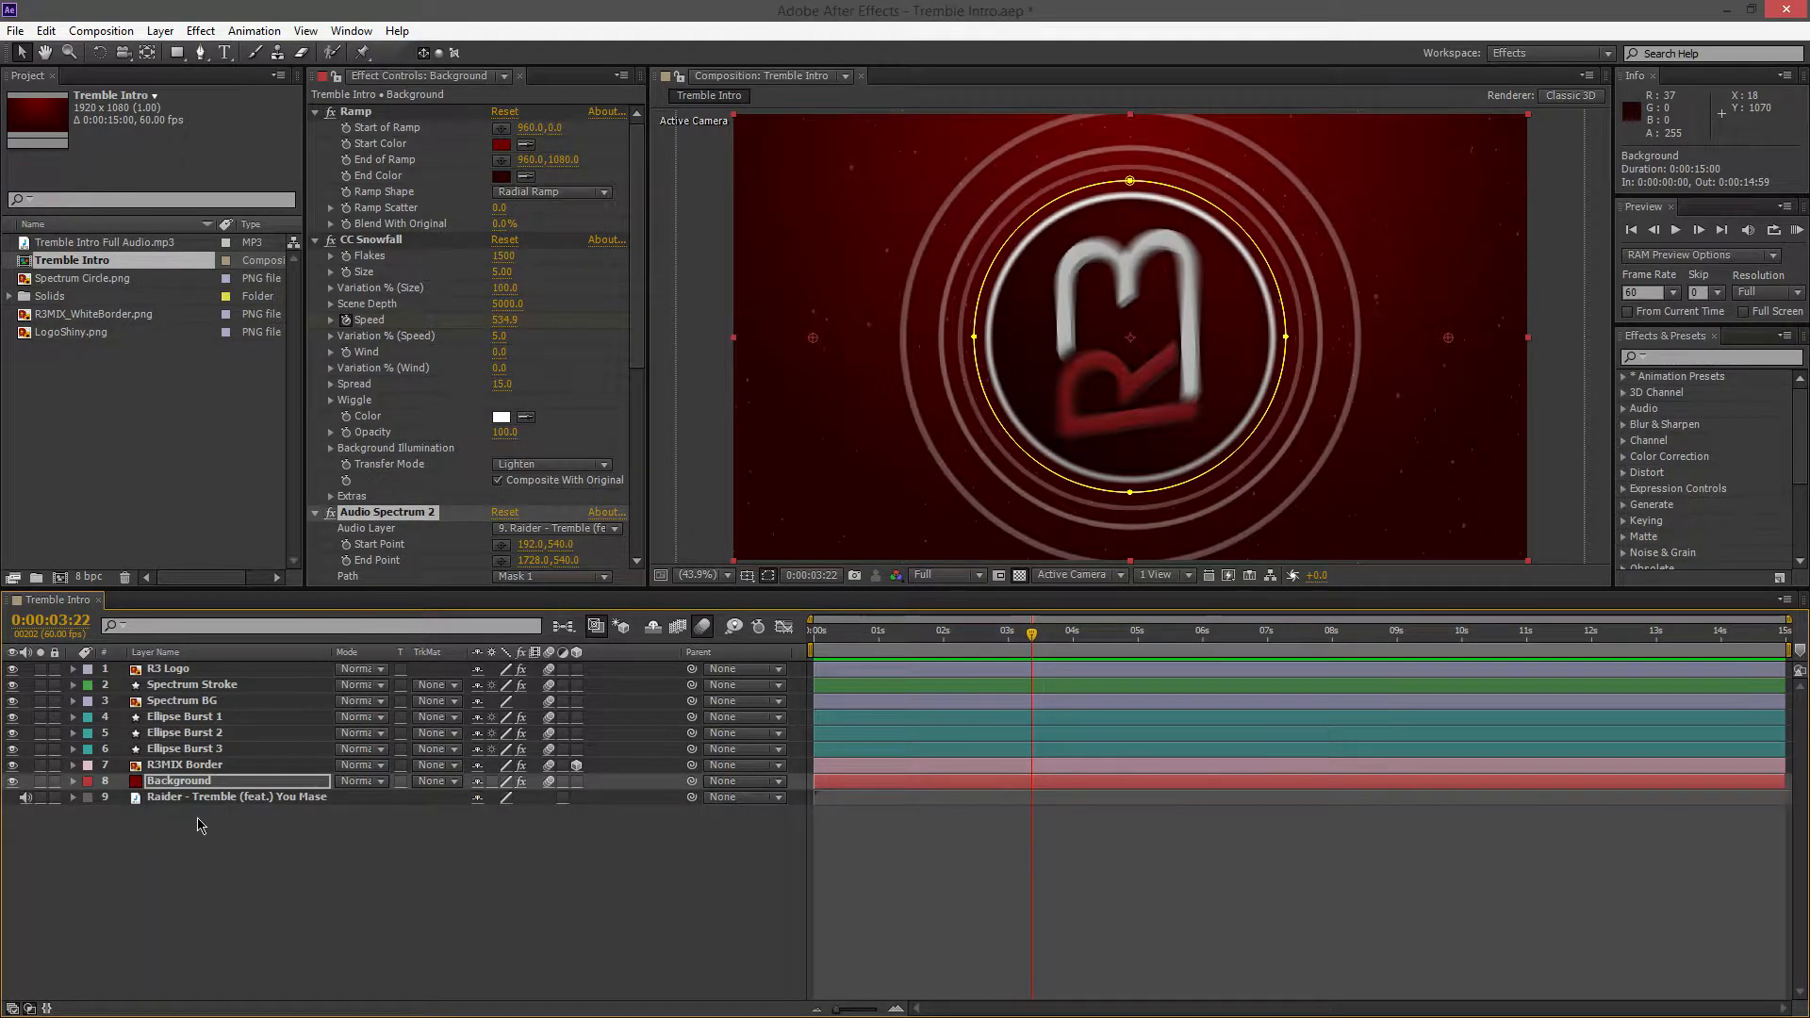
{"action": "key", "text": "u"}
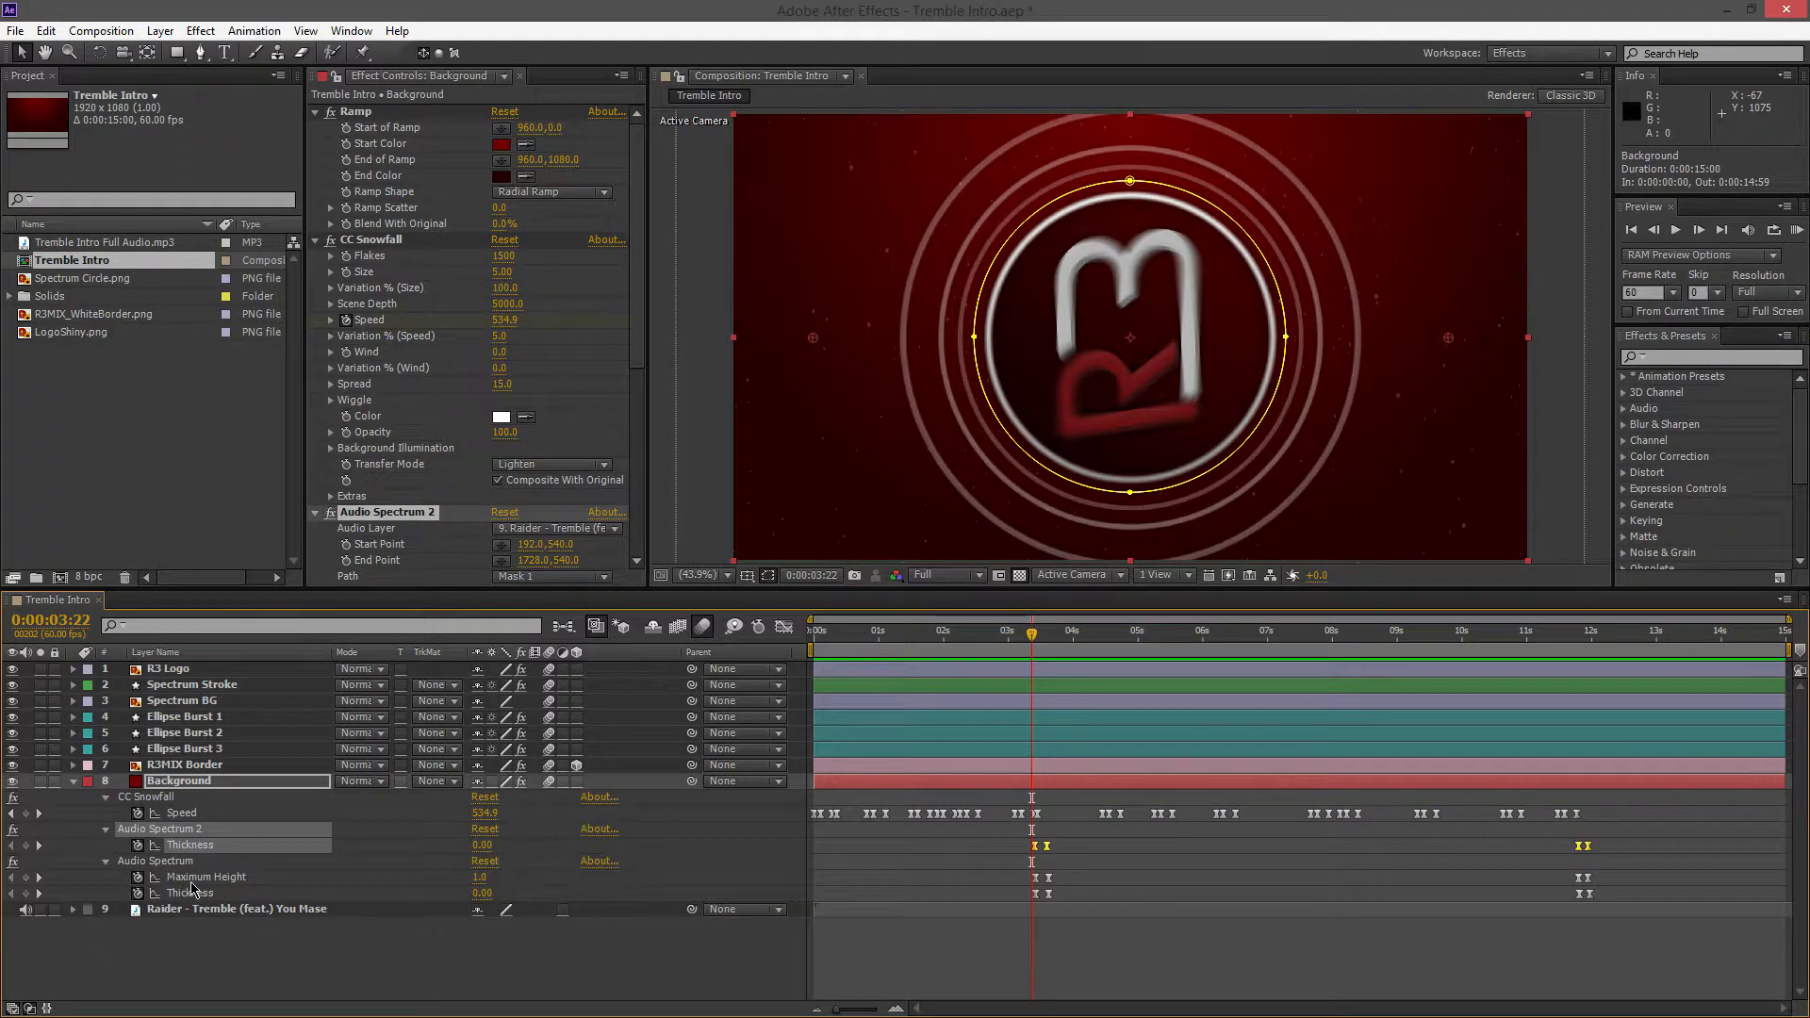
{"action": "left_click", "coordinate": [158, 861]}
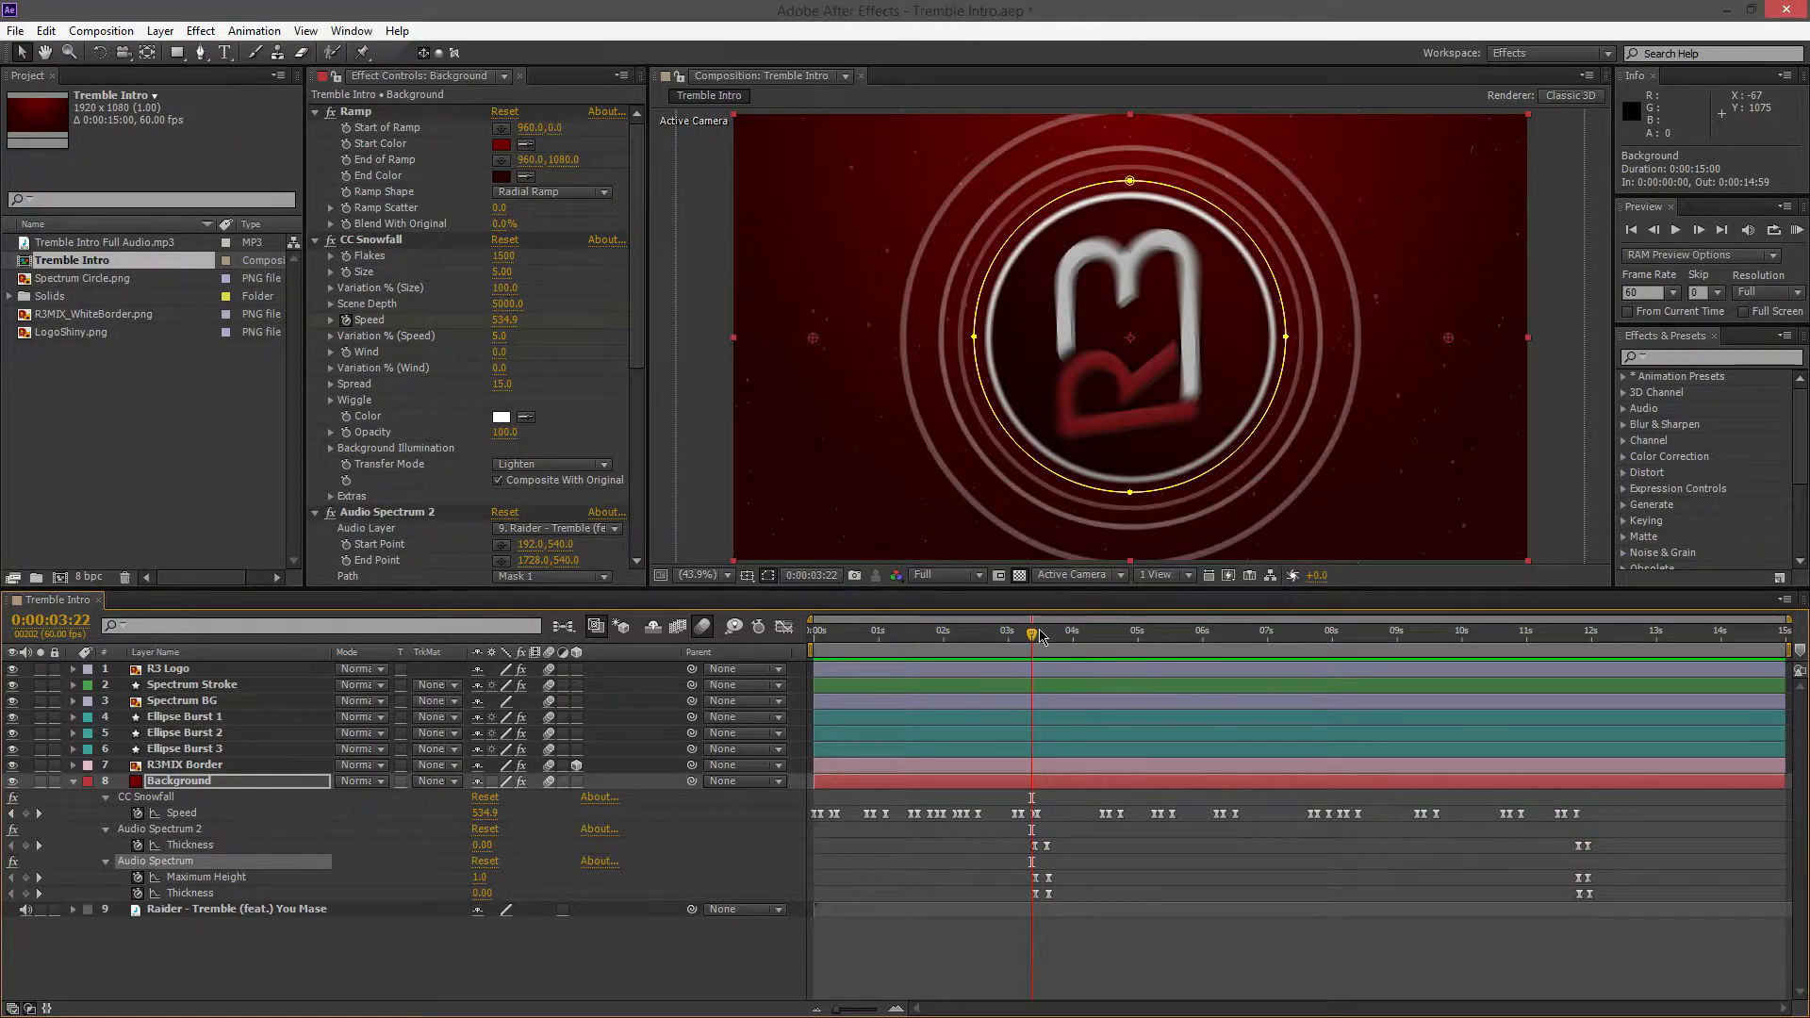
{"action": "left_click_drag", "start_coordinate": [1045, 638], "coordinate": [1032, 639]}
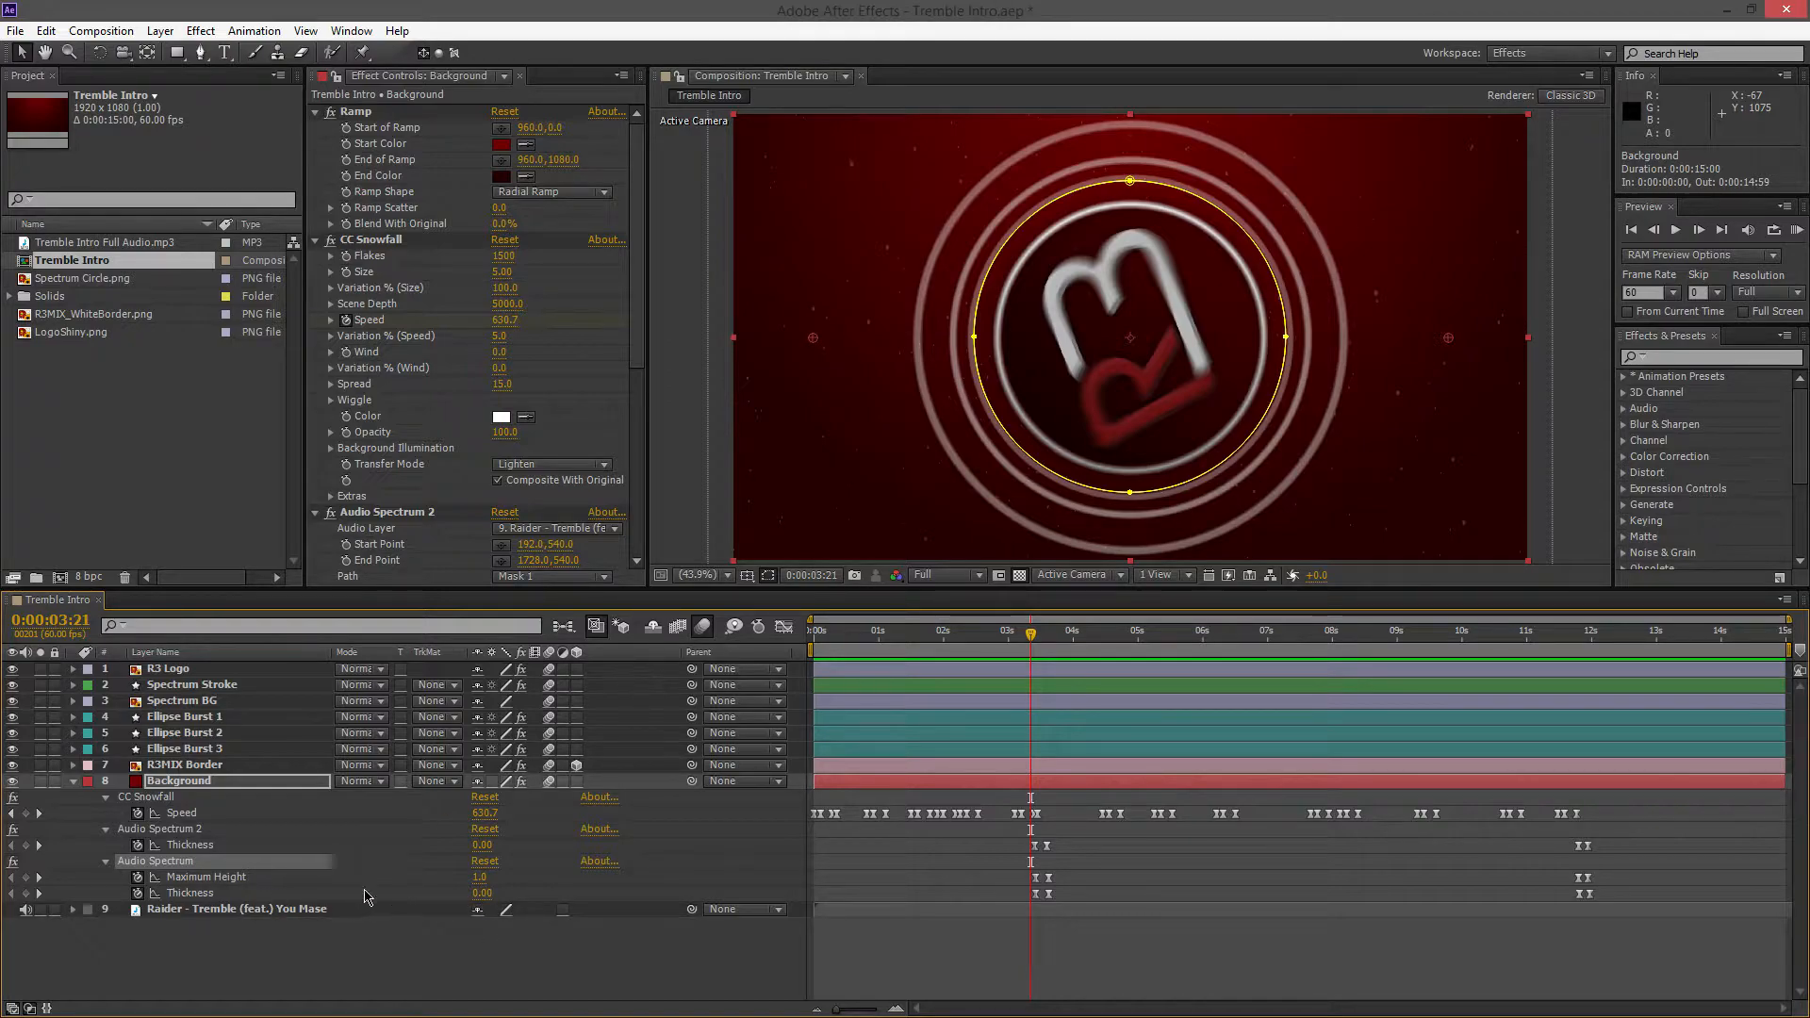
{"action": "left_click_drag", "start_coordinate": [1031, 644], "coordinate": [1035, 645]}
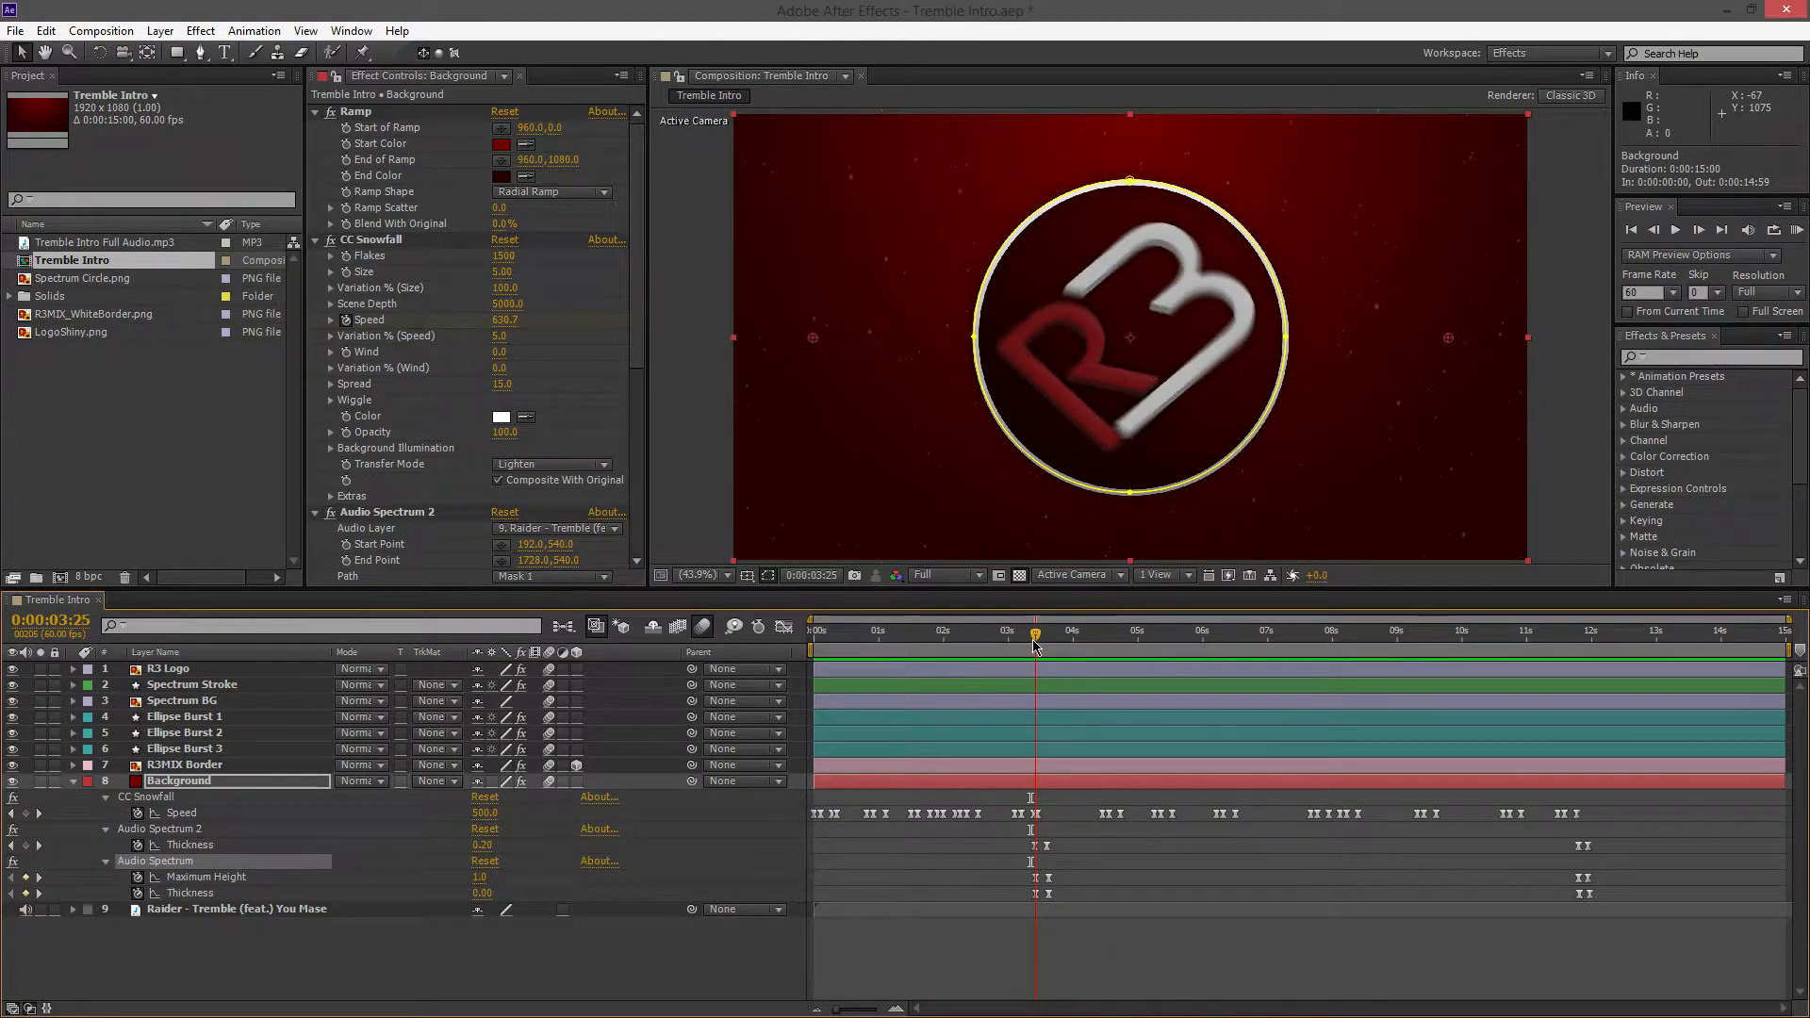
{"action": "left_click_drag", "start_coordinate": [1035, 645], "coordinate": [1047, 651]}
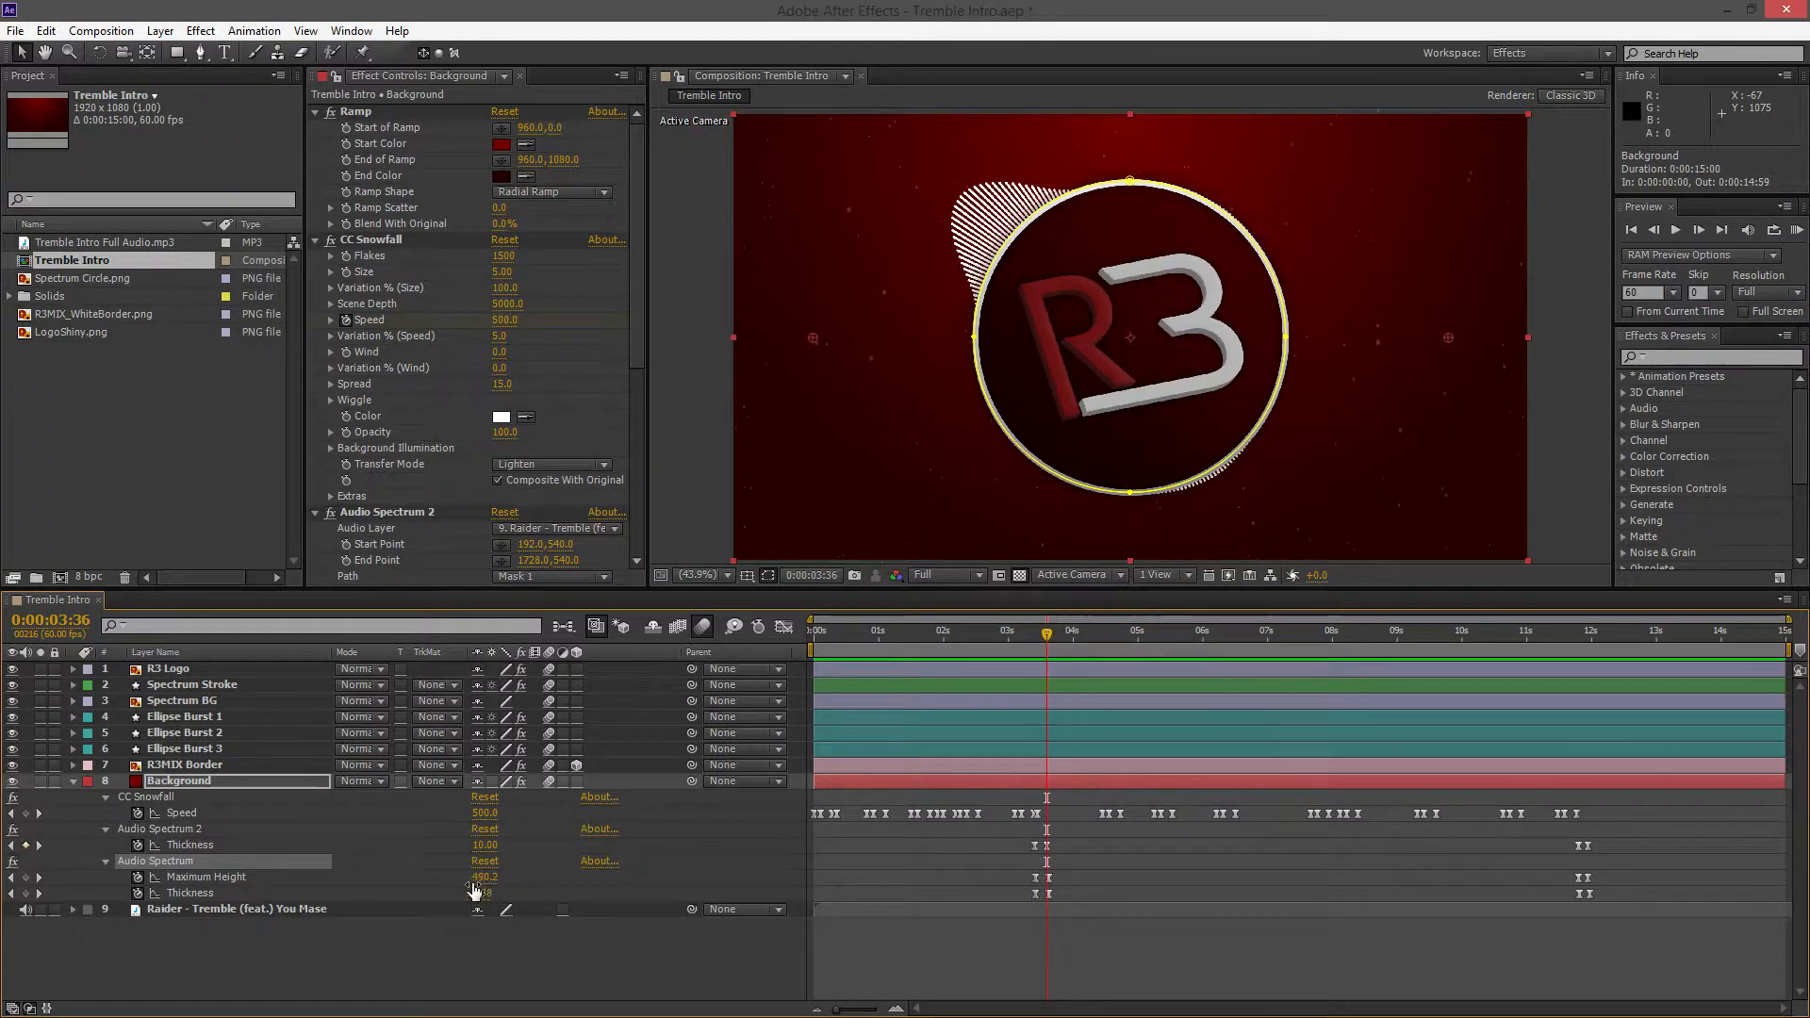
{"action": "left_click", "coordinate": [483, 878]}
{"action": "left_click", "coordinate": [558, 884]}
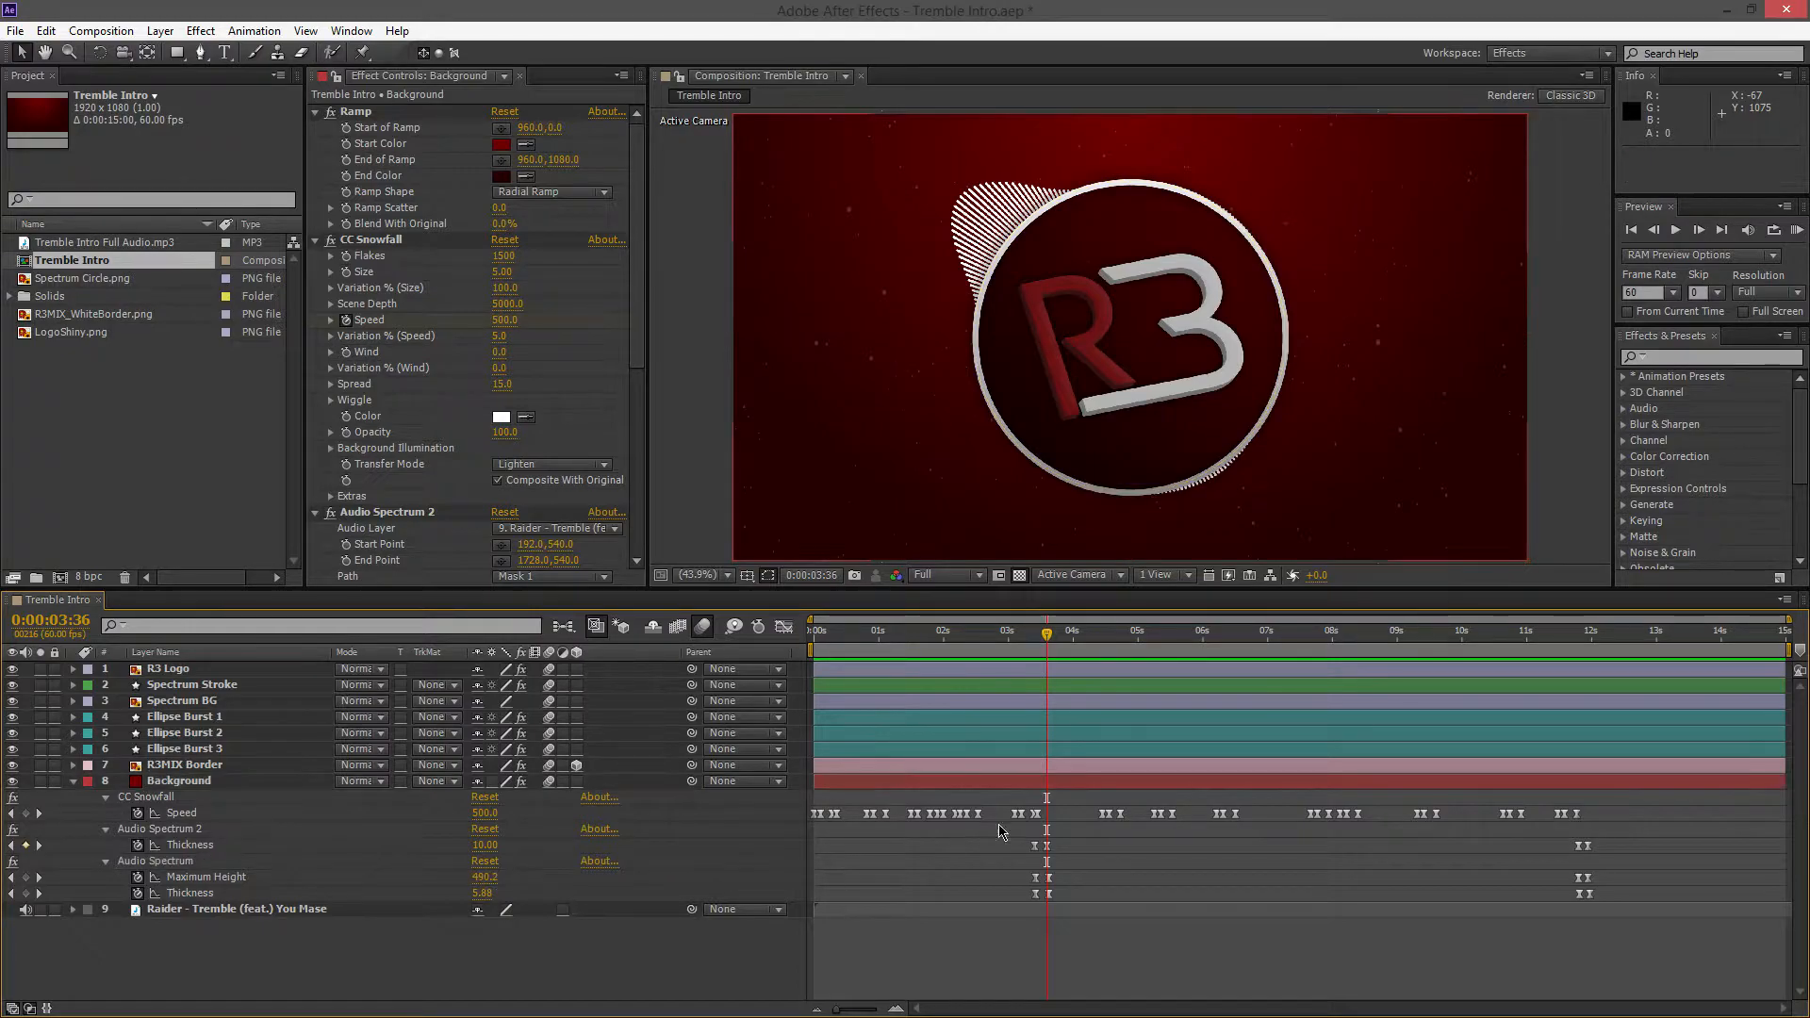
Scrub through the closing audio spectrum keyframes just before 12 seconds, stop at 0:00:11:03, and collapse the Background layer
{"action": "left_click_drag", "start_coordinate": [1046, 637], "coordinate": [1575, 730]}
{"action": "left_click_drag", "start_coordinate": [1604, 835], "coordinate": [1543, 932]}
{"action": "left_click", "coordinate": [1554, 871]}
{"action": "left_click", "coordinate": [1583, 644]}
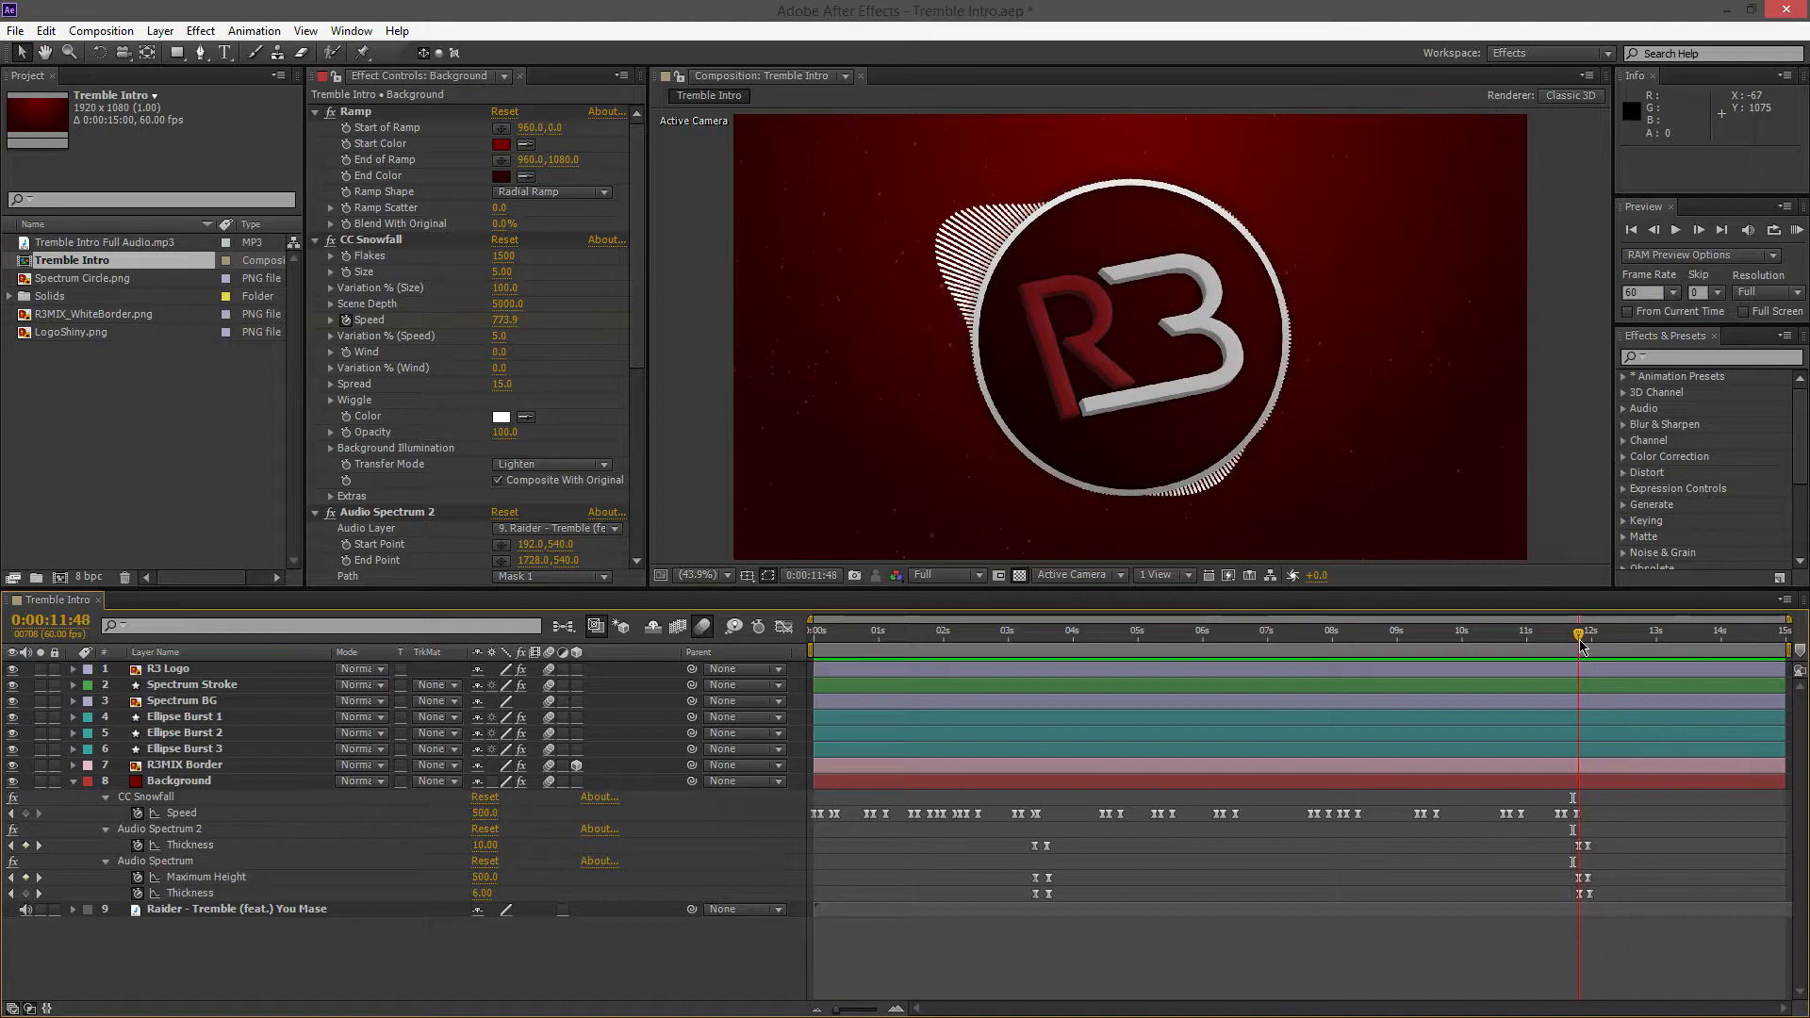
{"action": "left_click_drag", "start_coordinate": [1585, 645], "coordinate": [1530, 646]}
{"action": "left_click", "coordinate": [73, 783]}
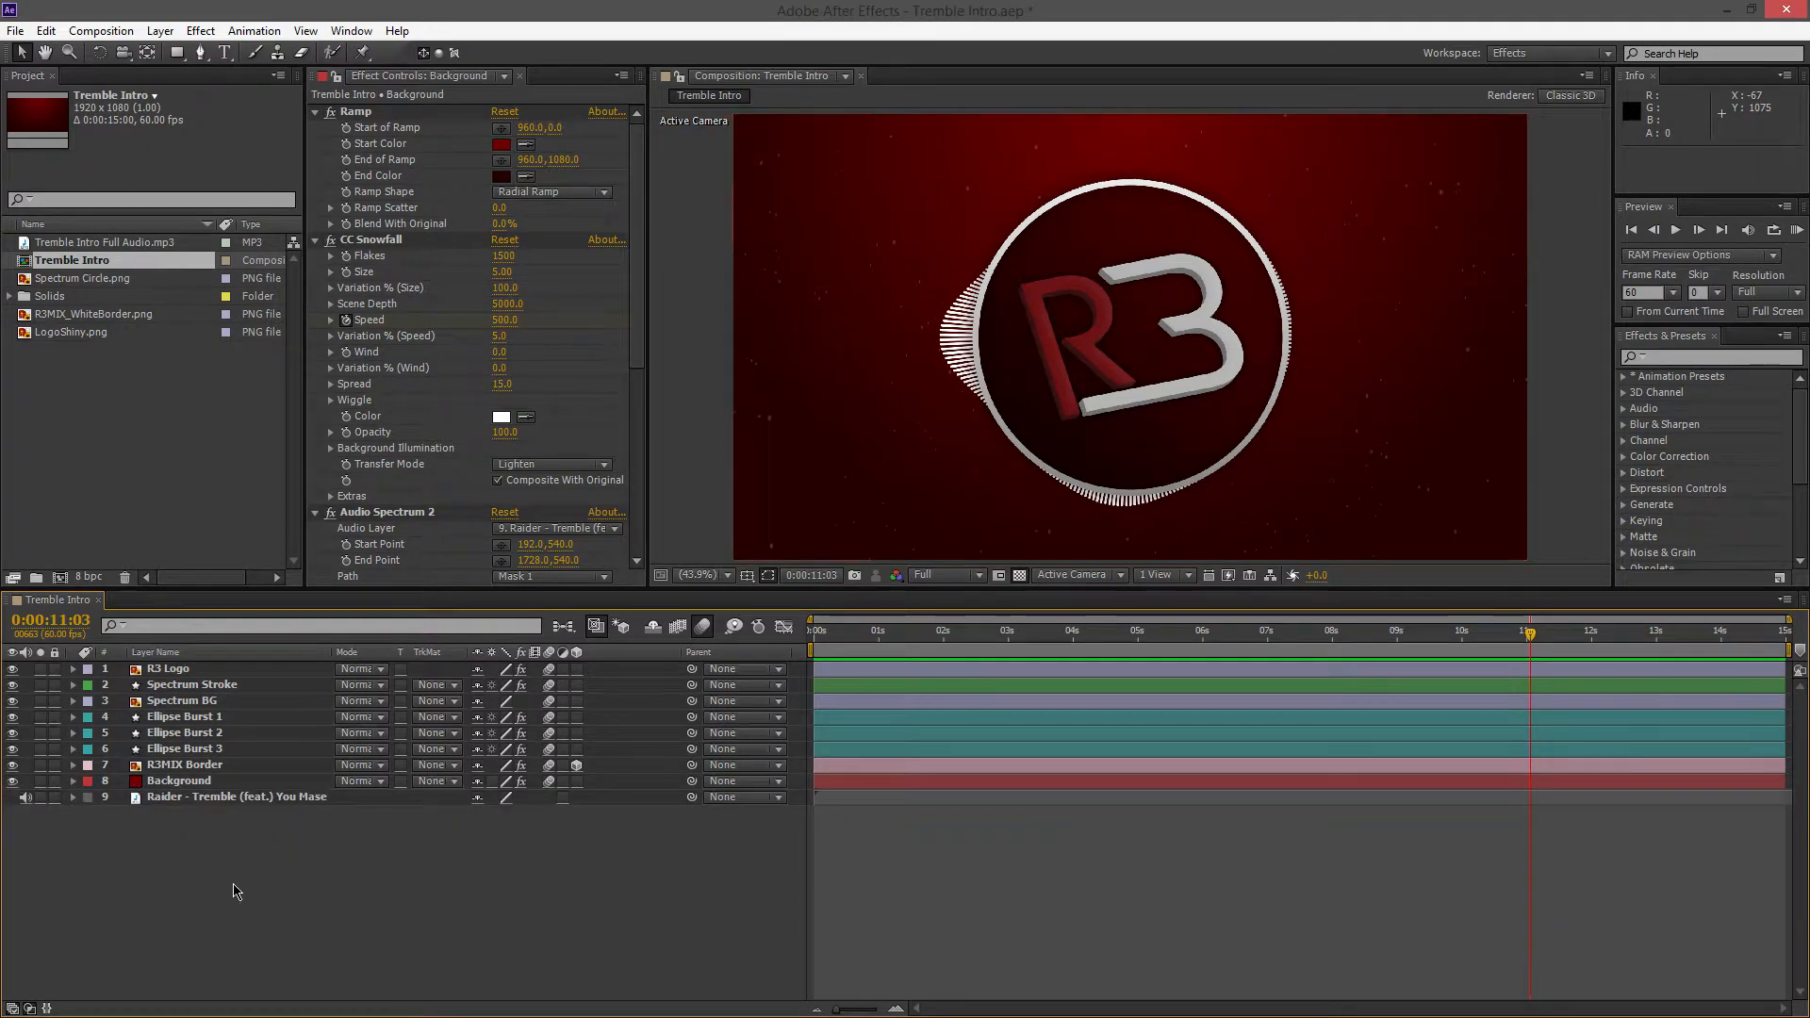
Reveal the keyframed Position, Scale and Y Rotation properties of the R3MIX Border layer
{"action": "left_click", "coordinate": [74, 765]}
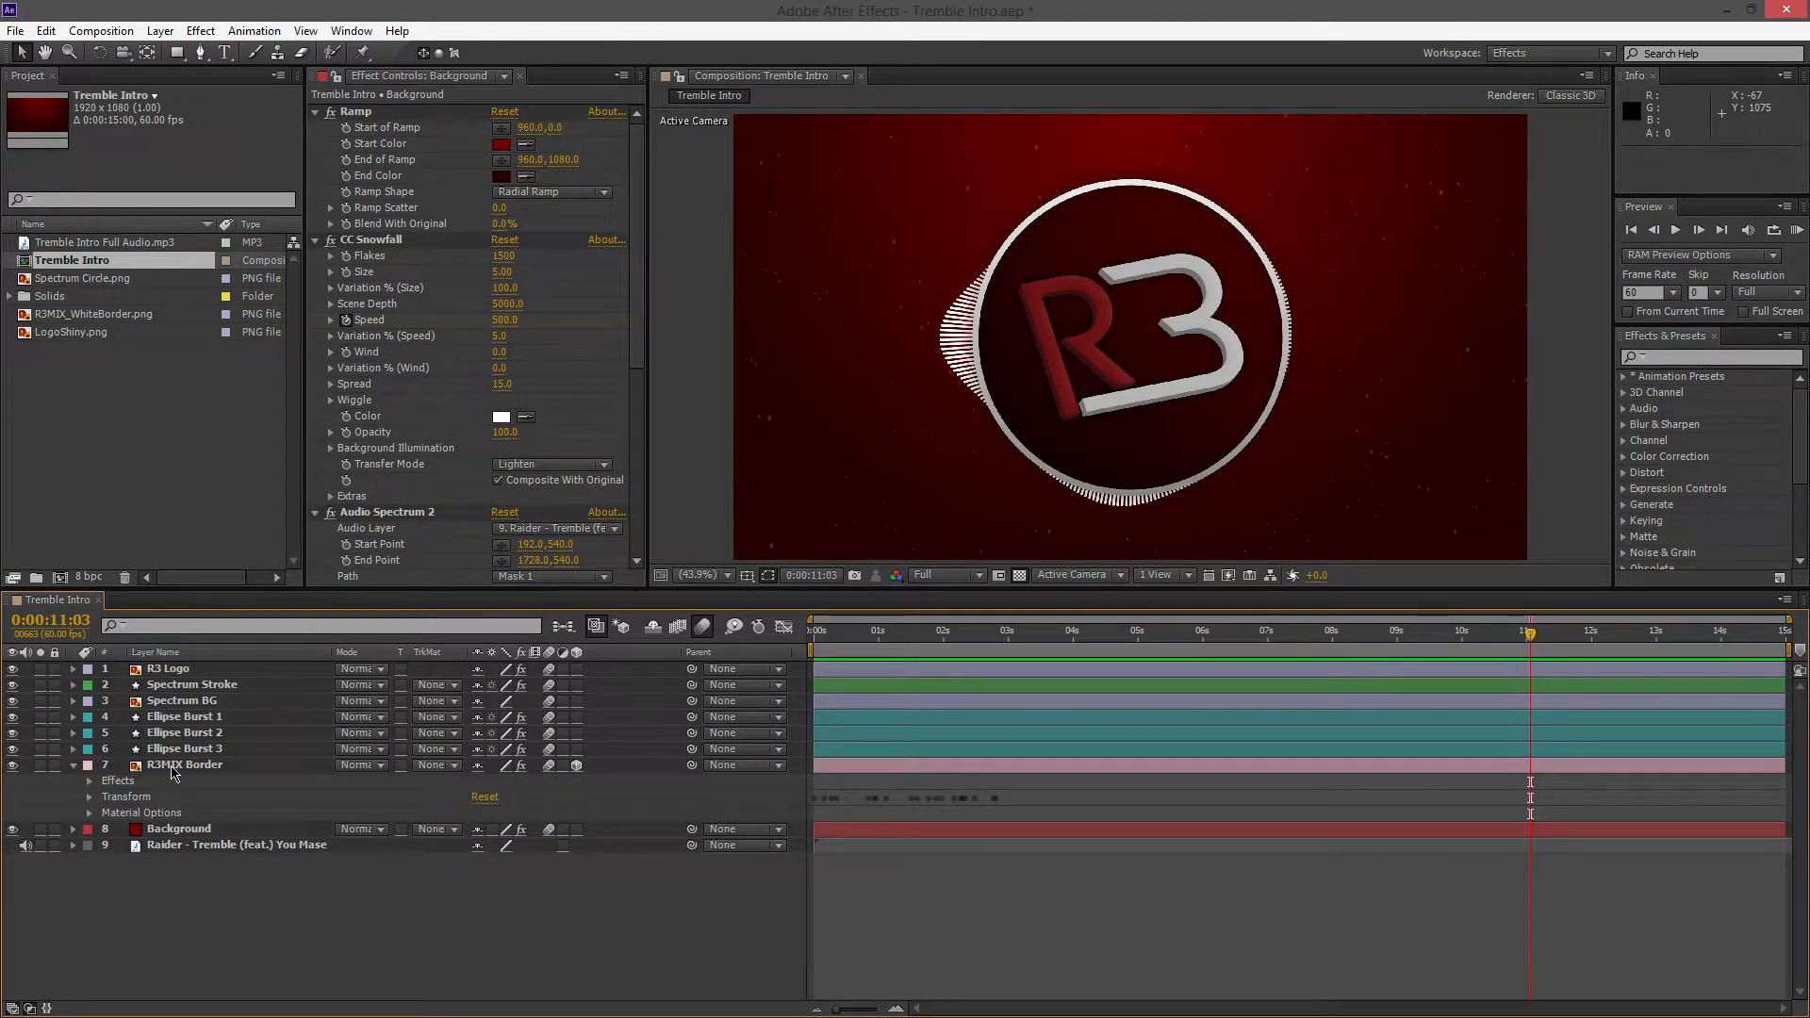
{"action": "left_click", "coordinate": [173, 767]}
{"action": "key", "text": "u"}
{"action": "left_click", "coordinate": [256, 907]}
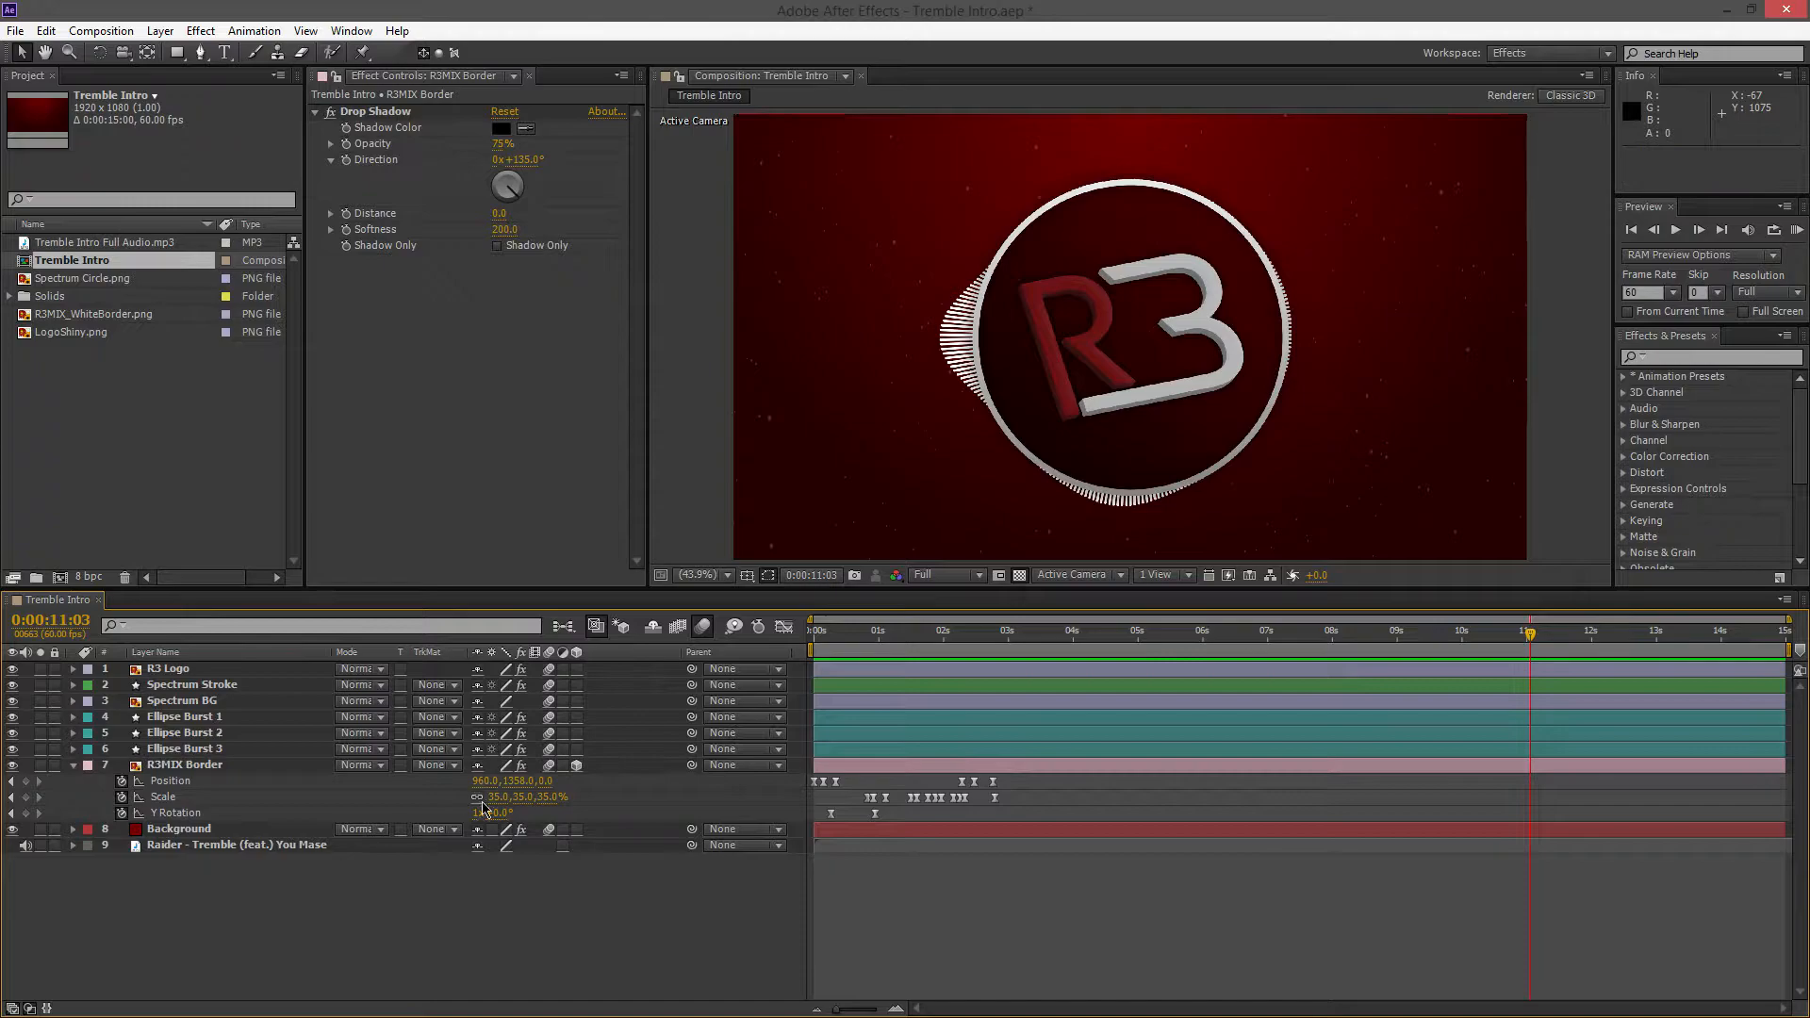
Return the playhead to 0:00:00:00 and inspect the X and Y values of the R3MIX Border's first Position keyframe
{"action": "left_click_drag", "start_coordinate": [1528, 637], "coordinate": [820, 664]}
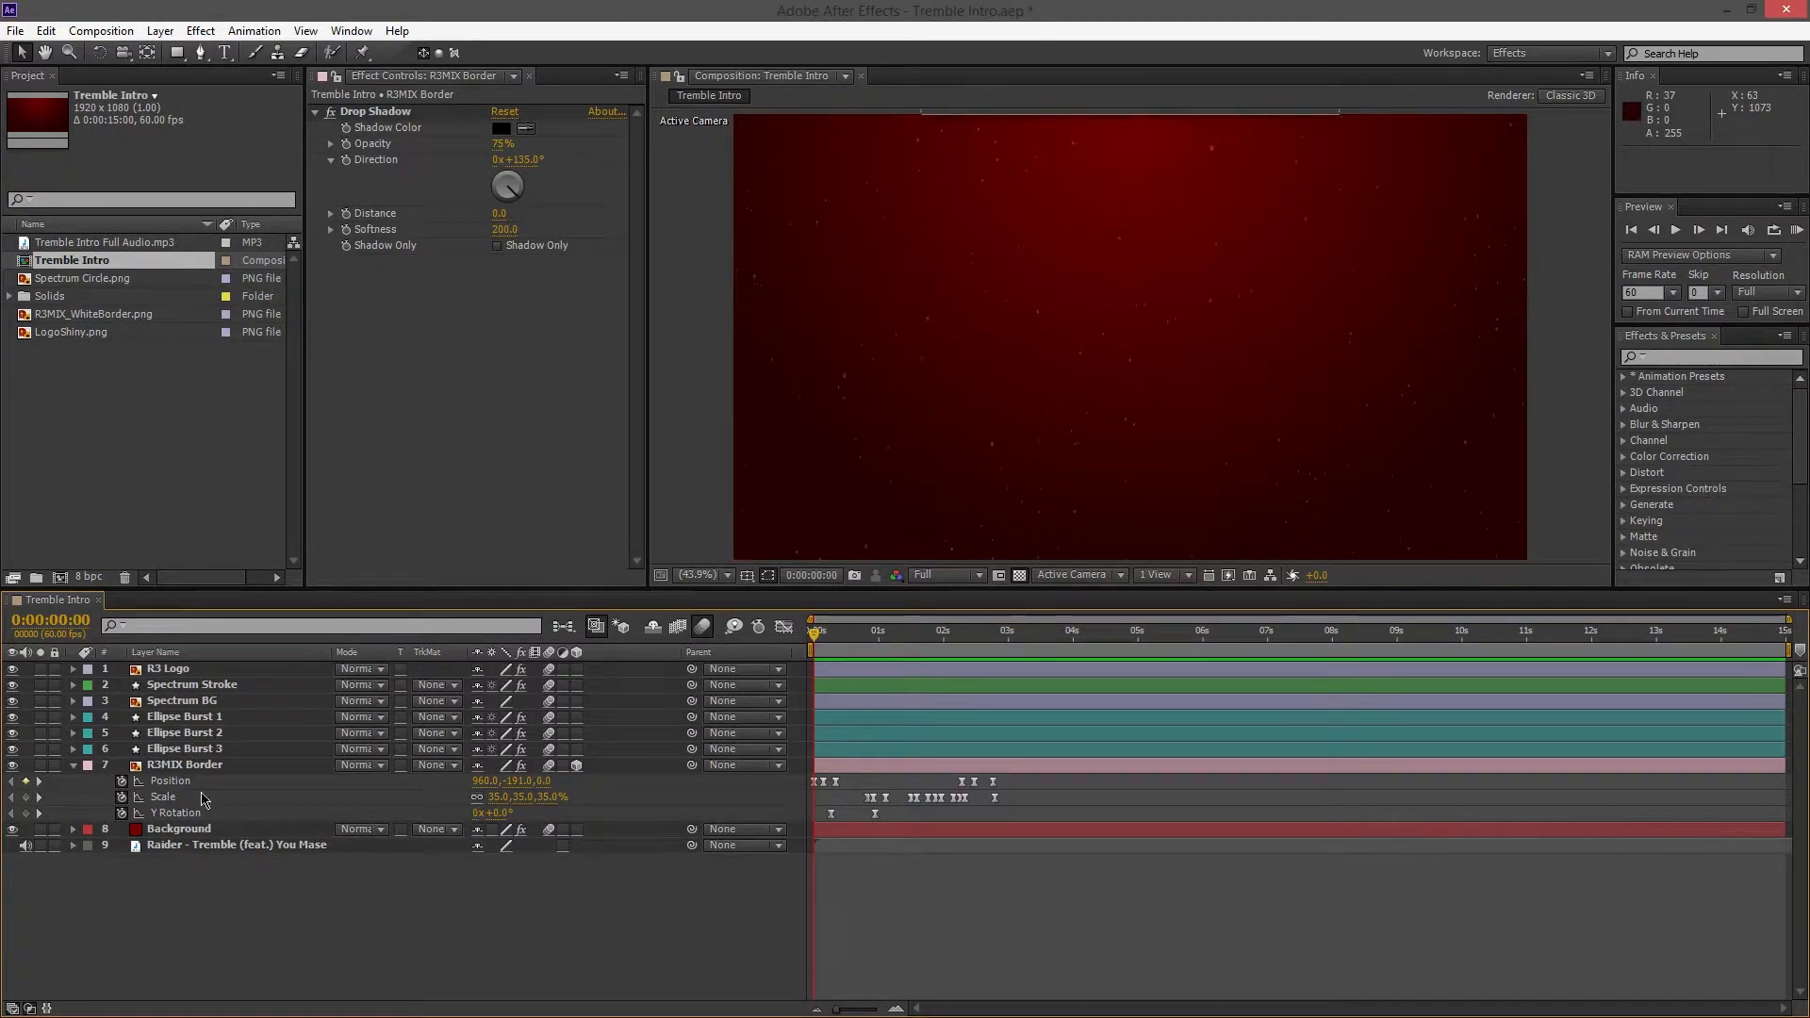
{"action": "left_click", "coordinate": [834, 765]}
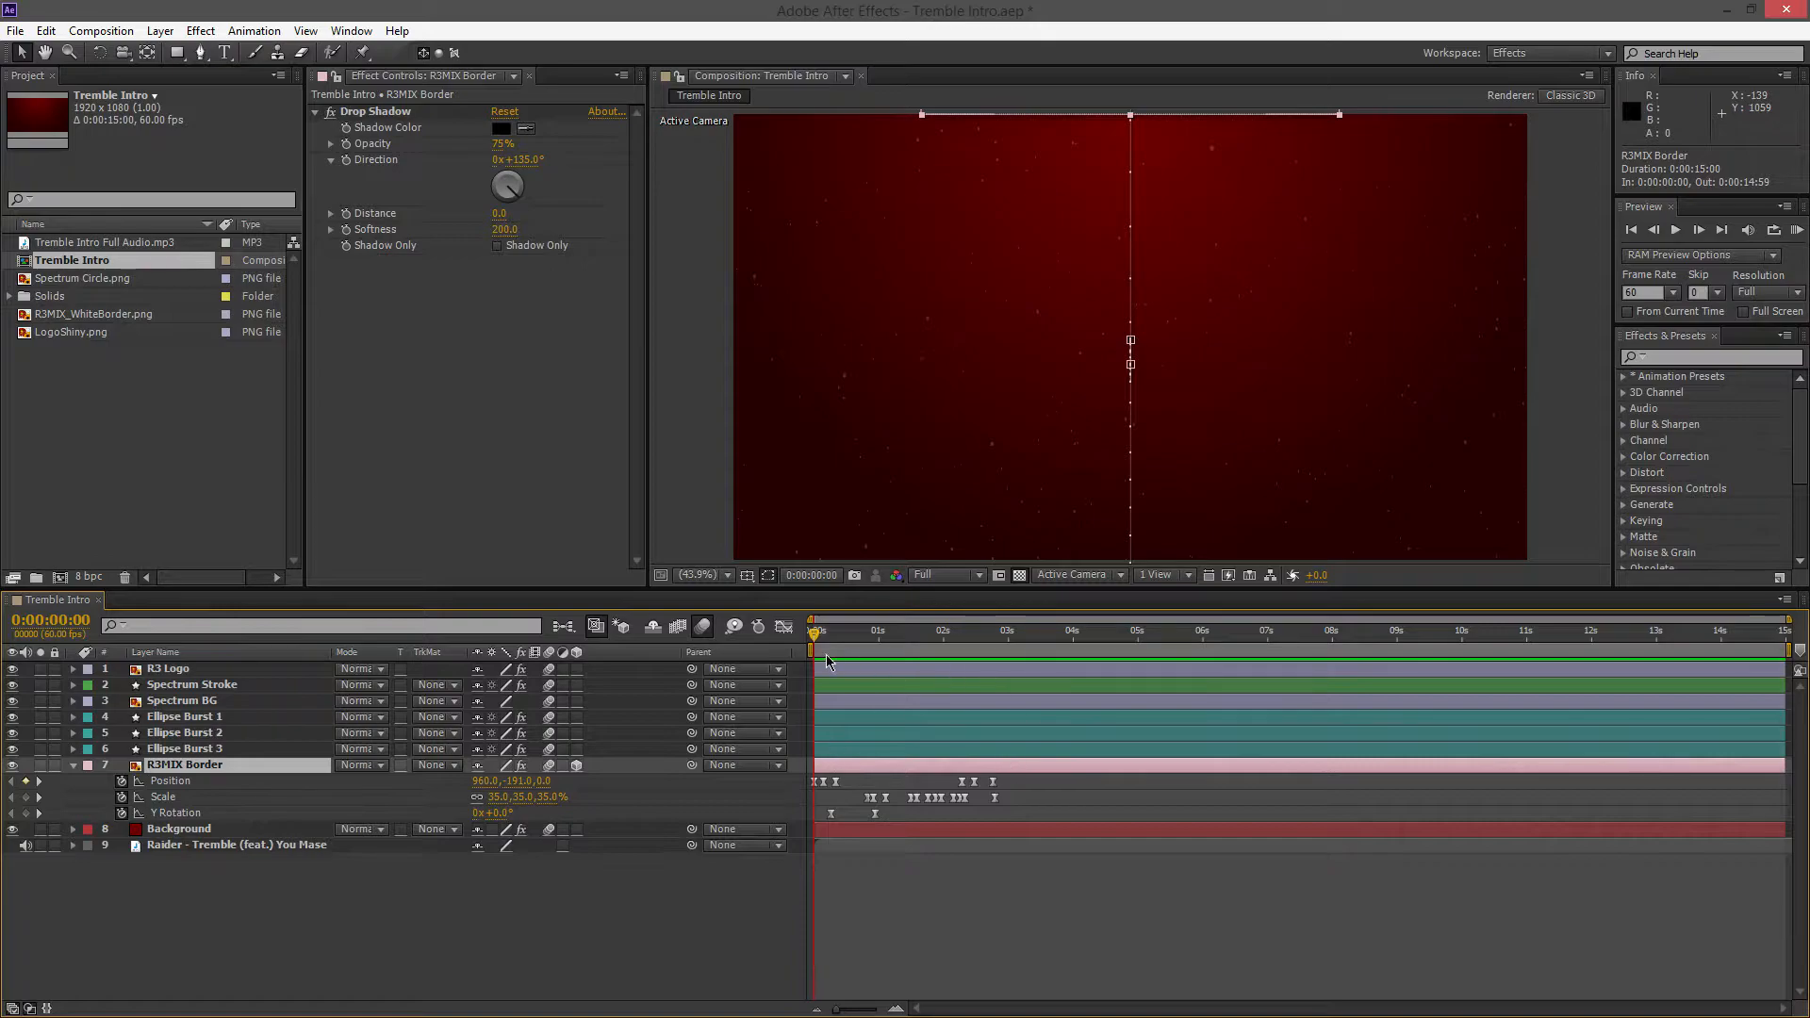
{"action": "double_click", "coordinate": [815, 782]}
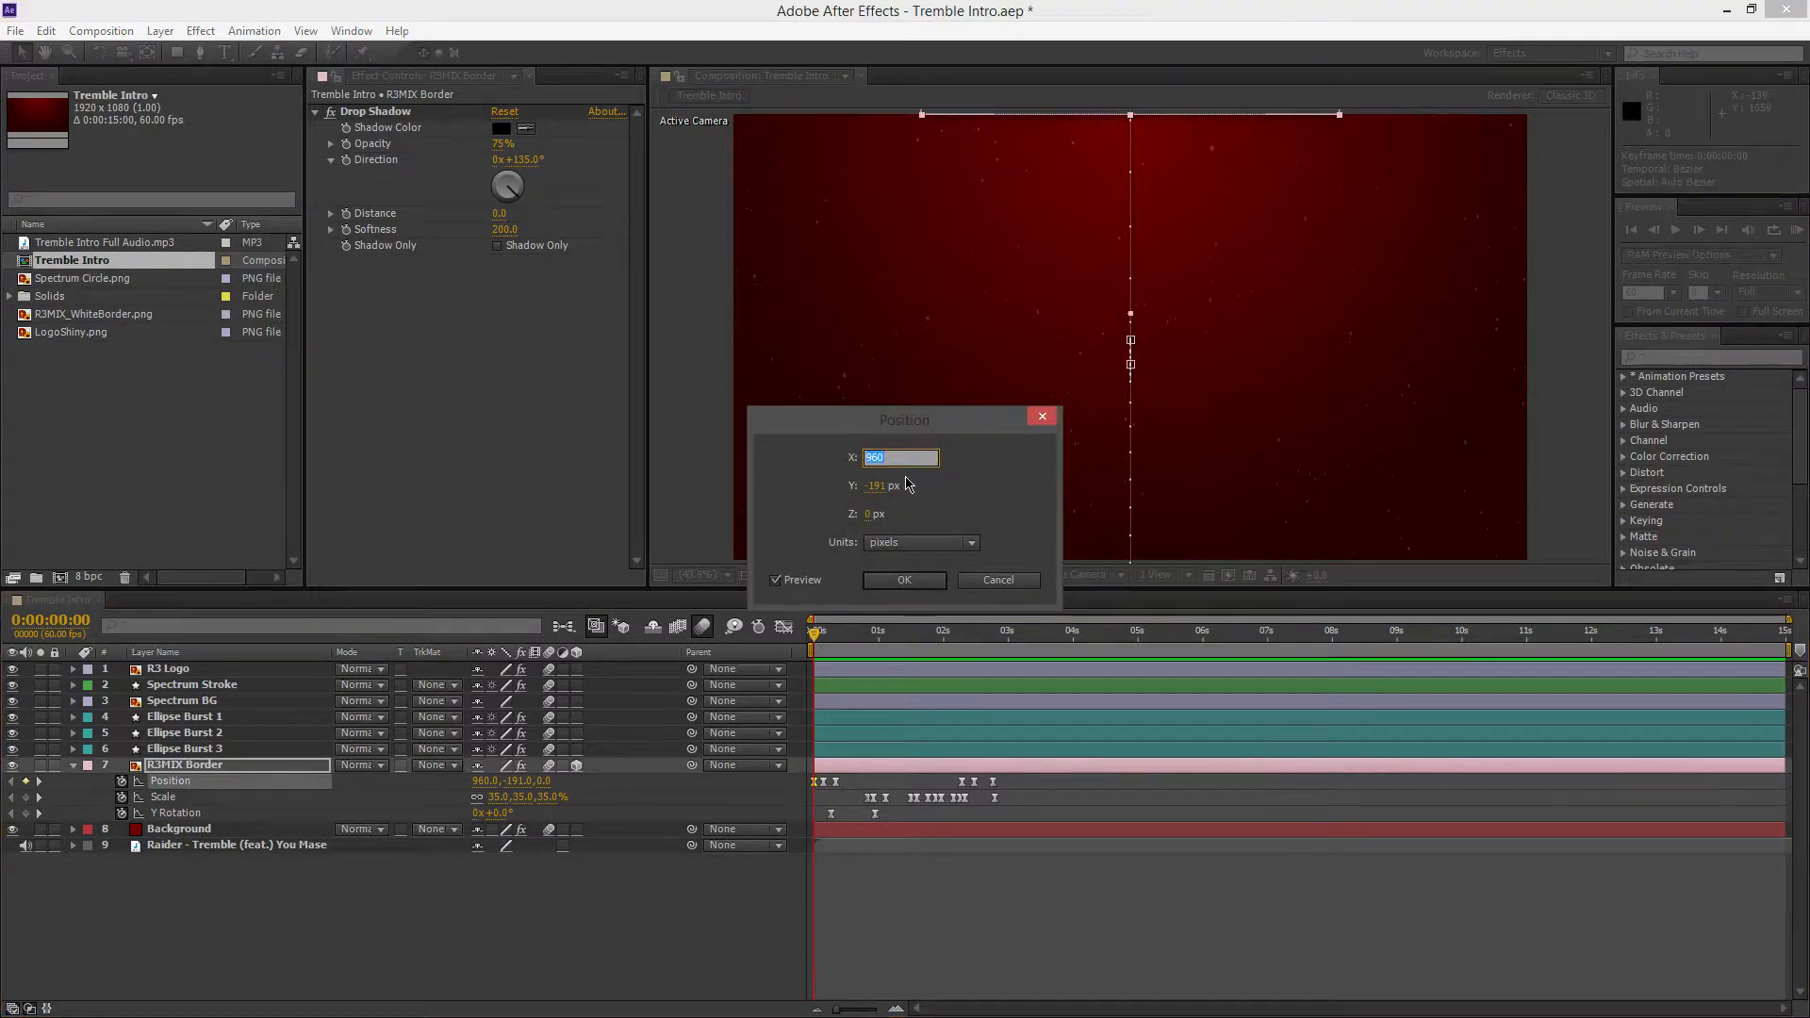
{"action": "left_click", "coordinate": [877, 488]}
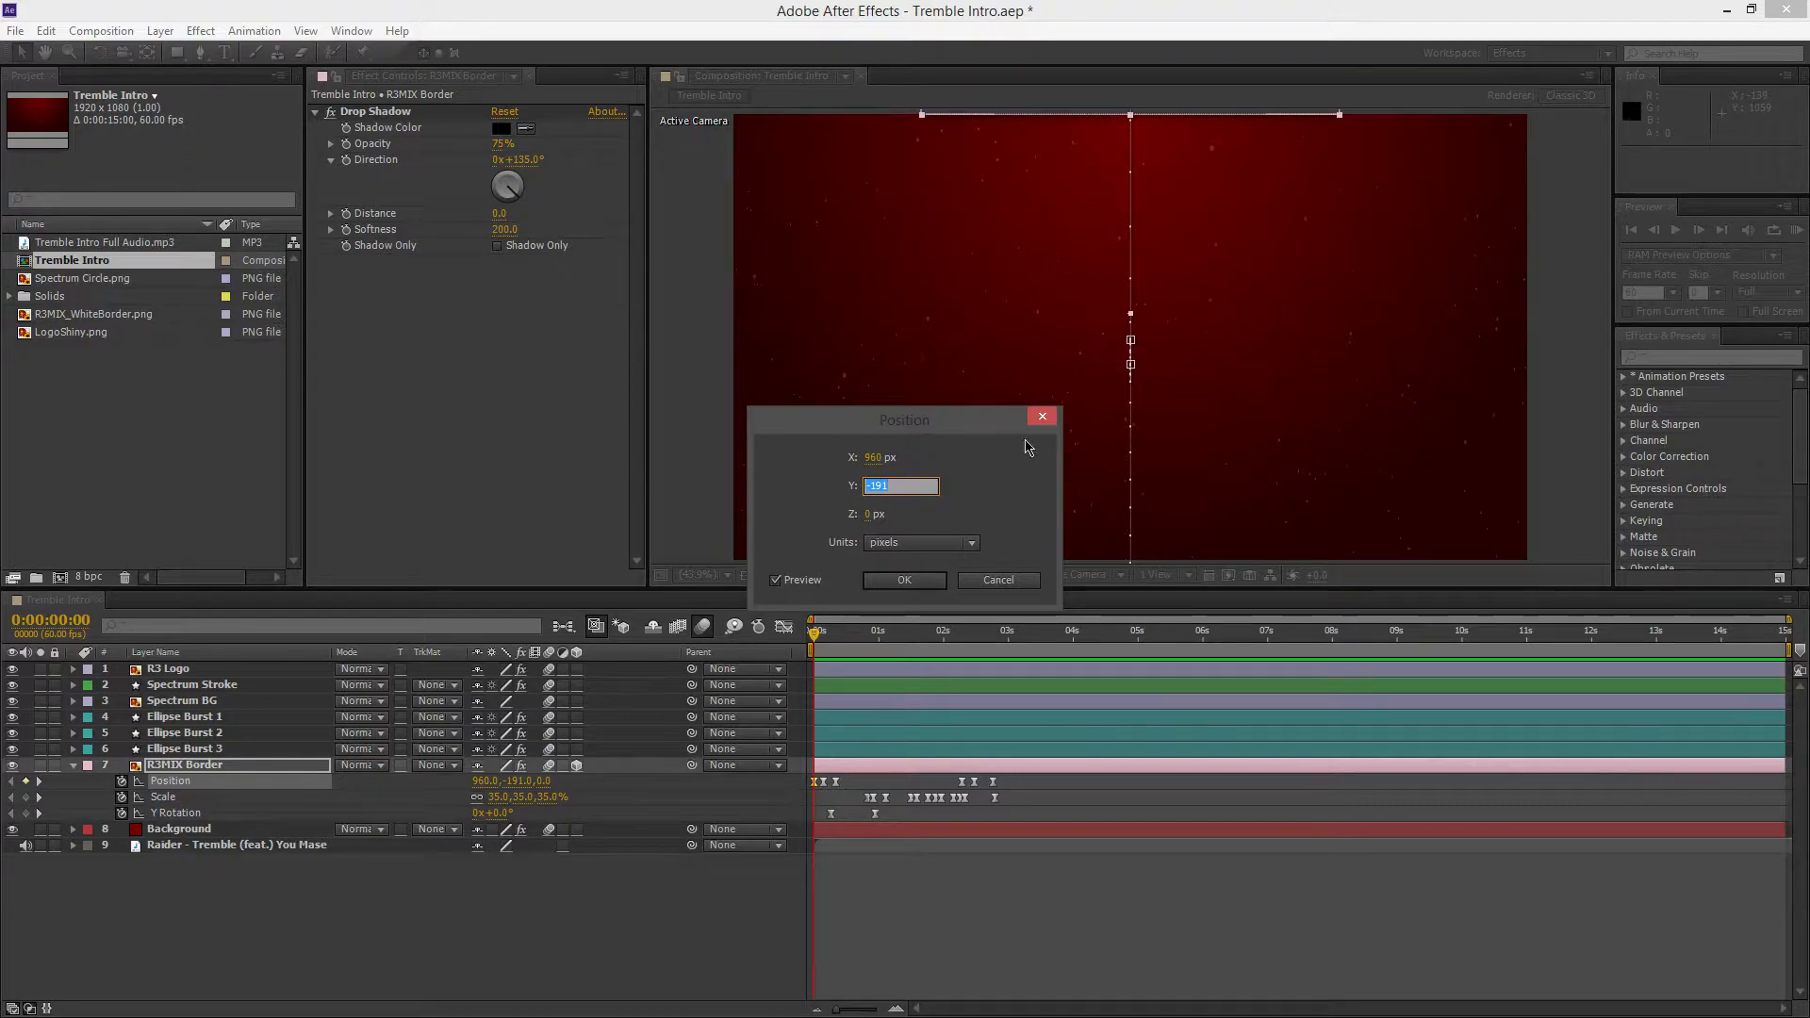
{"action": "left_click", "coordinate": [1044, 416]}
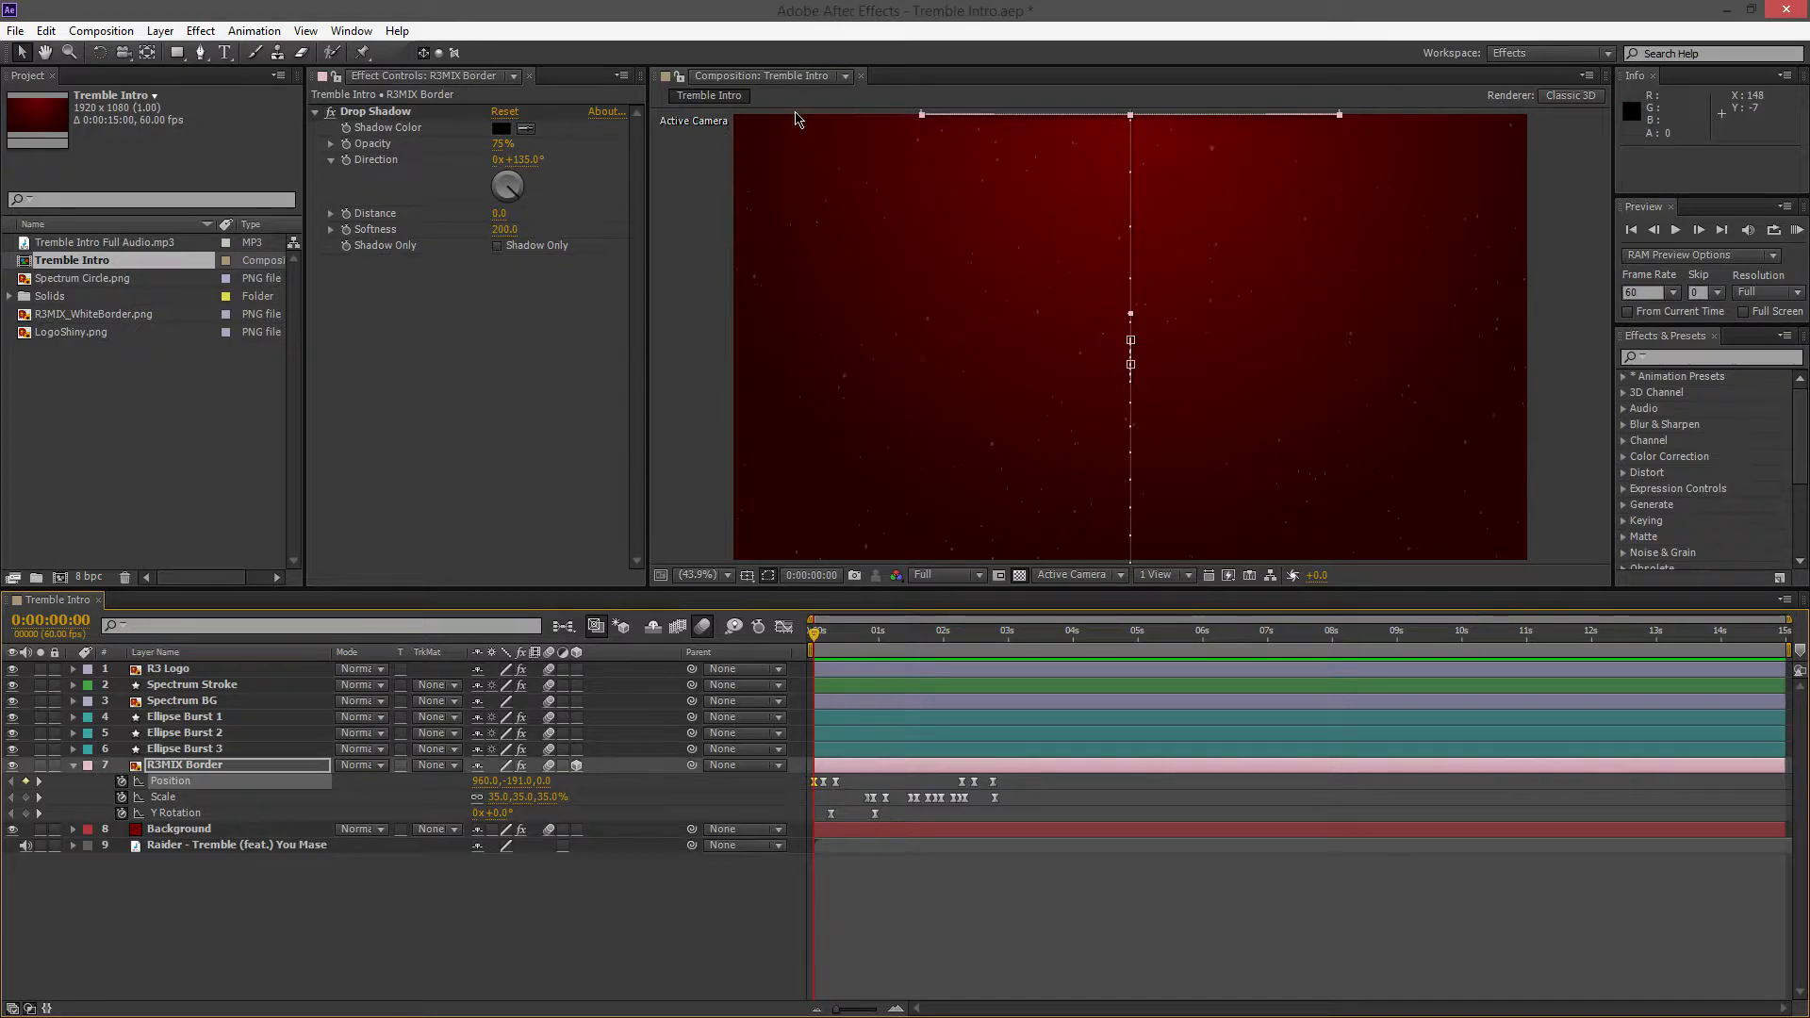
{"action": "double_click", "coordinate": [813, 783]}
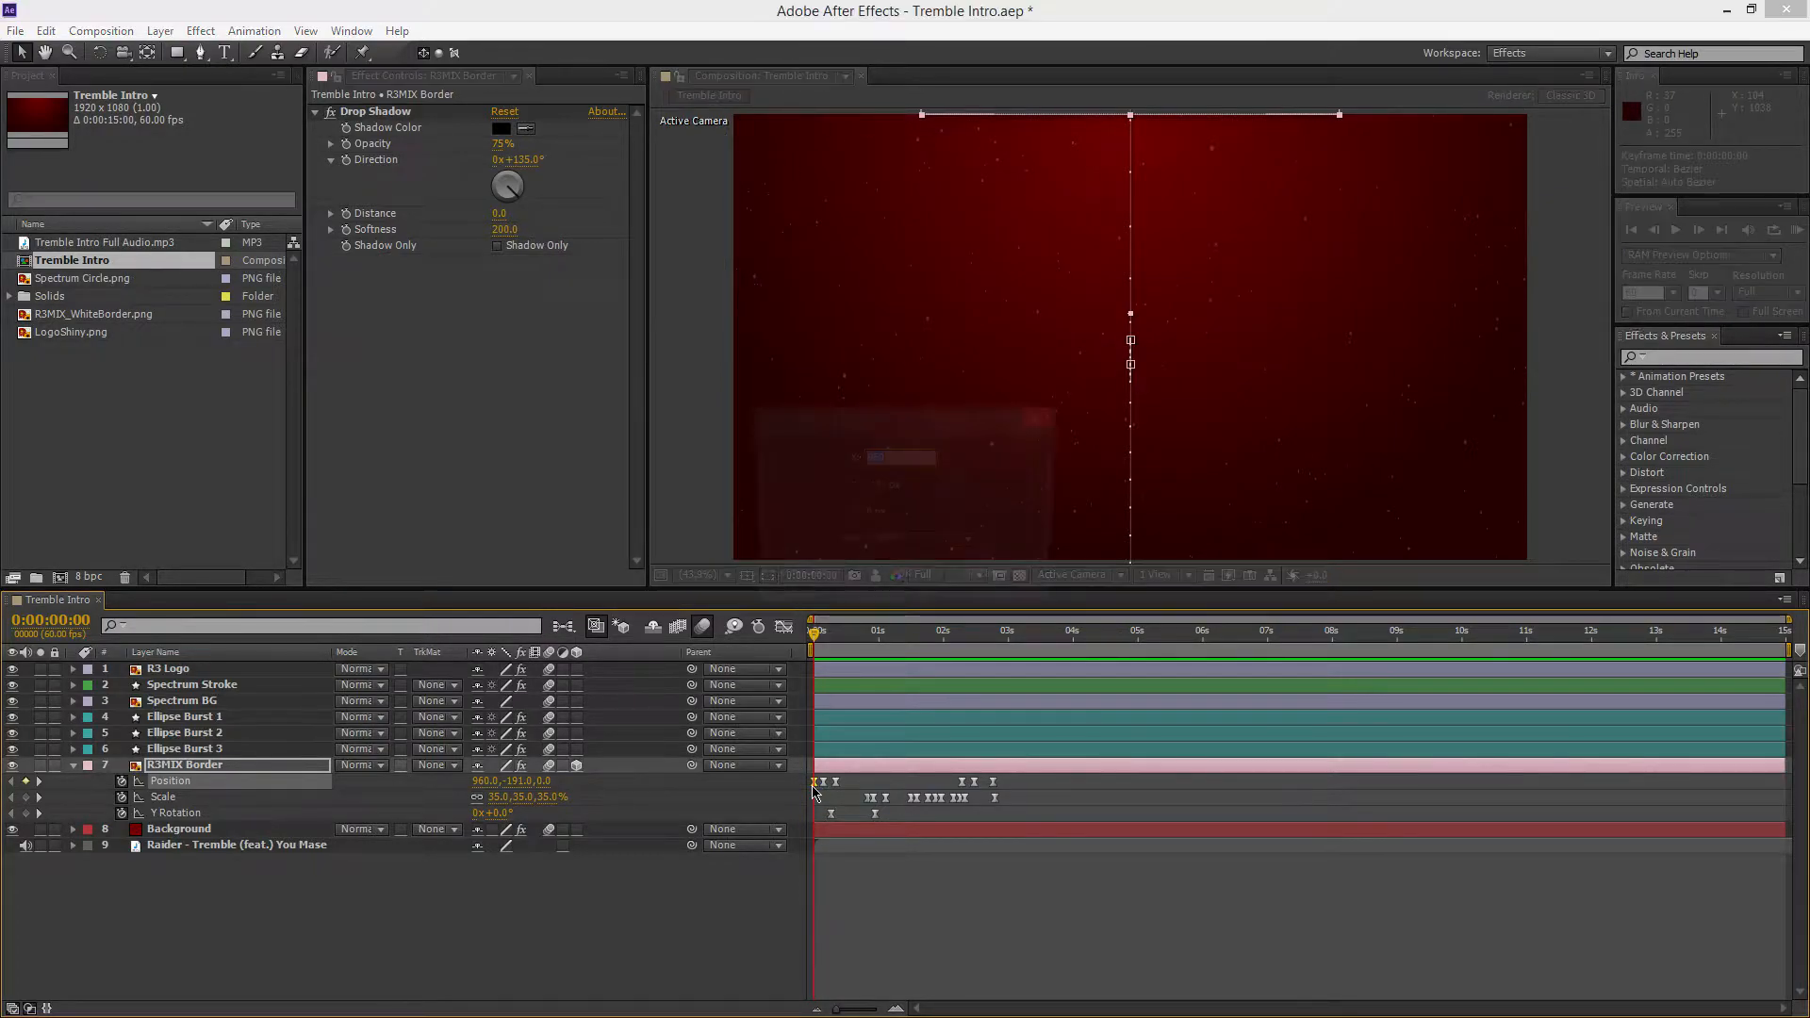
{"action": "left_click", "coordinate": [877, 485]}
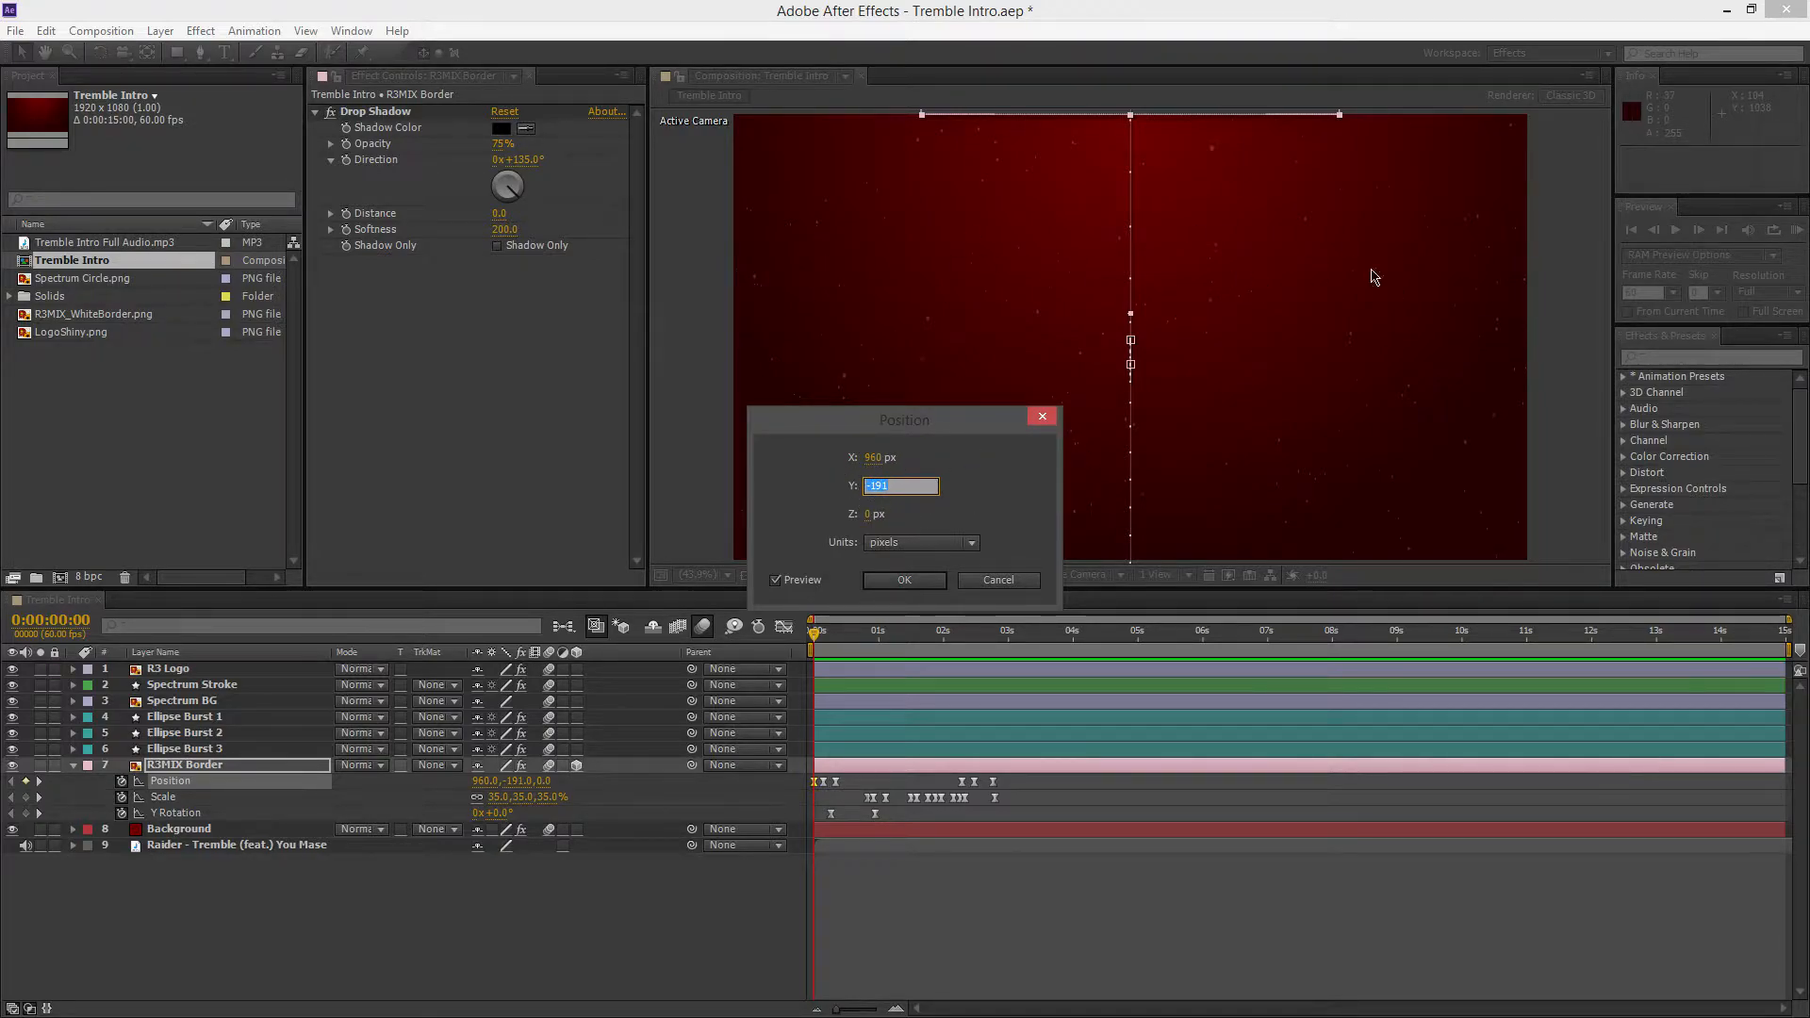
{"action": "left_click", "coordinate": [1047, 421]}
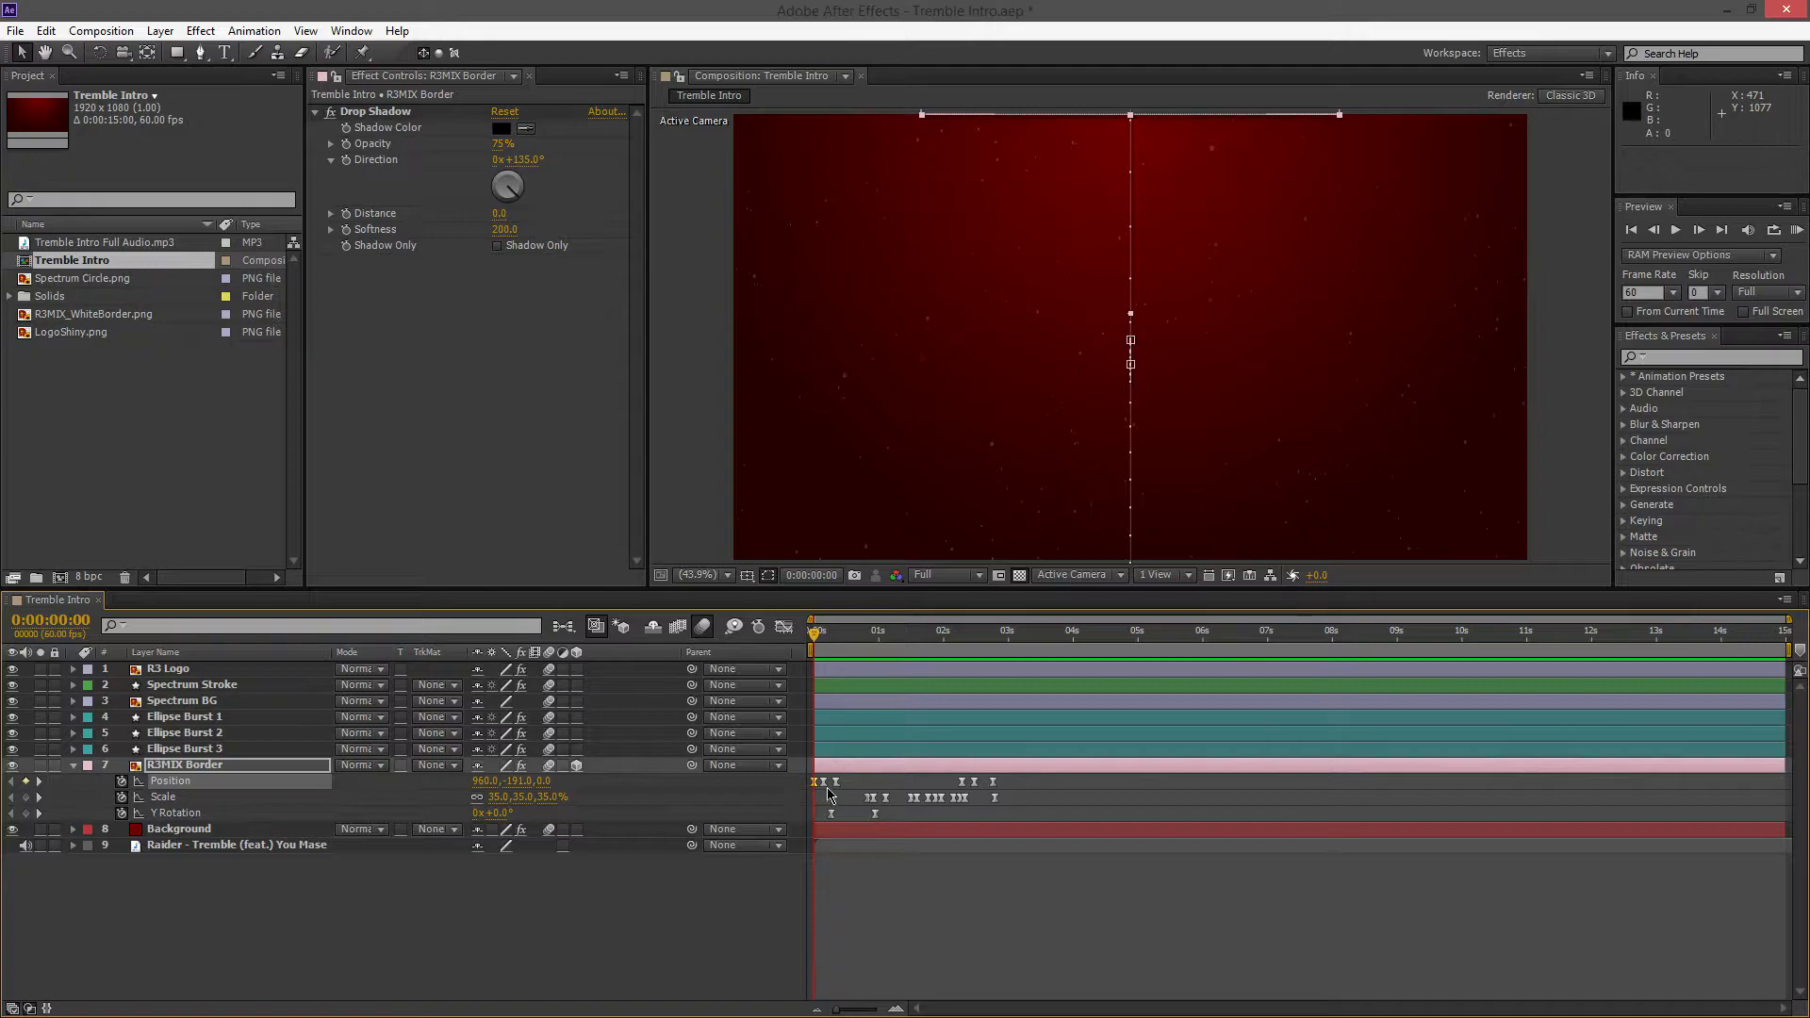
Move the playhead to 0:00:00:08 and inspect the Y value of the R3MIX Border's second Position keyframe
{"action": "left_click", "coordinate": [820, 636]}
{"action": "left_click_drag", "start_coordinate": [819, 633], "coordinate": [824, 634]}
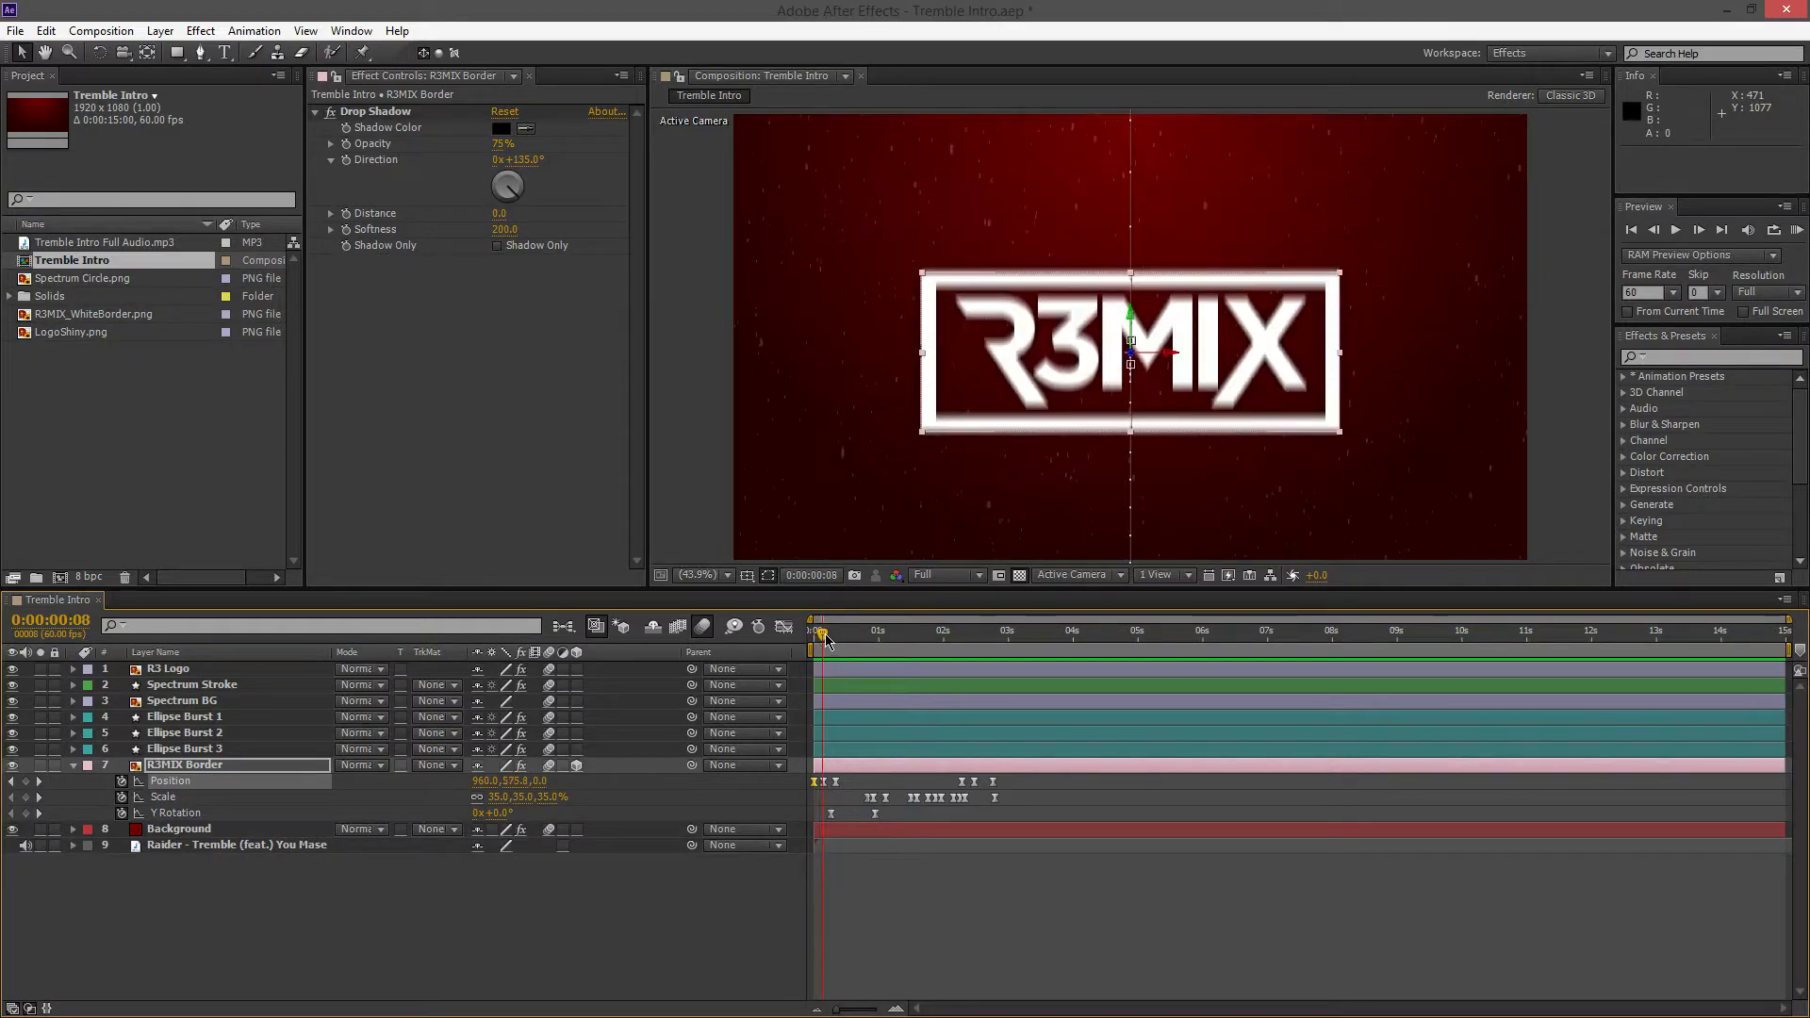
{"action": "double_click", "coordinate": [823, 781]}
{"action": "key", "text": "Tab"}
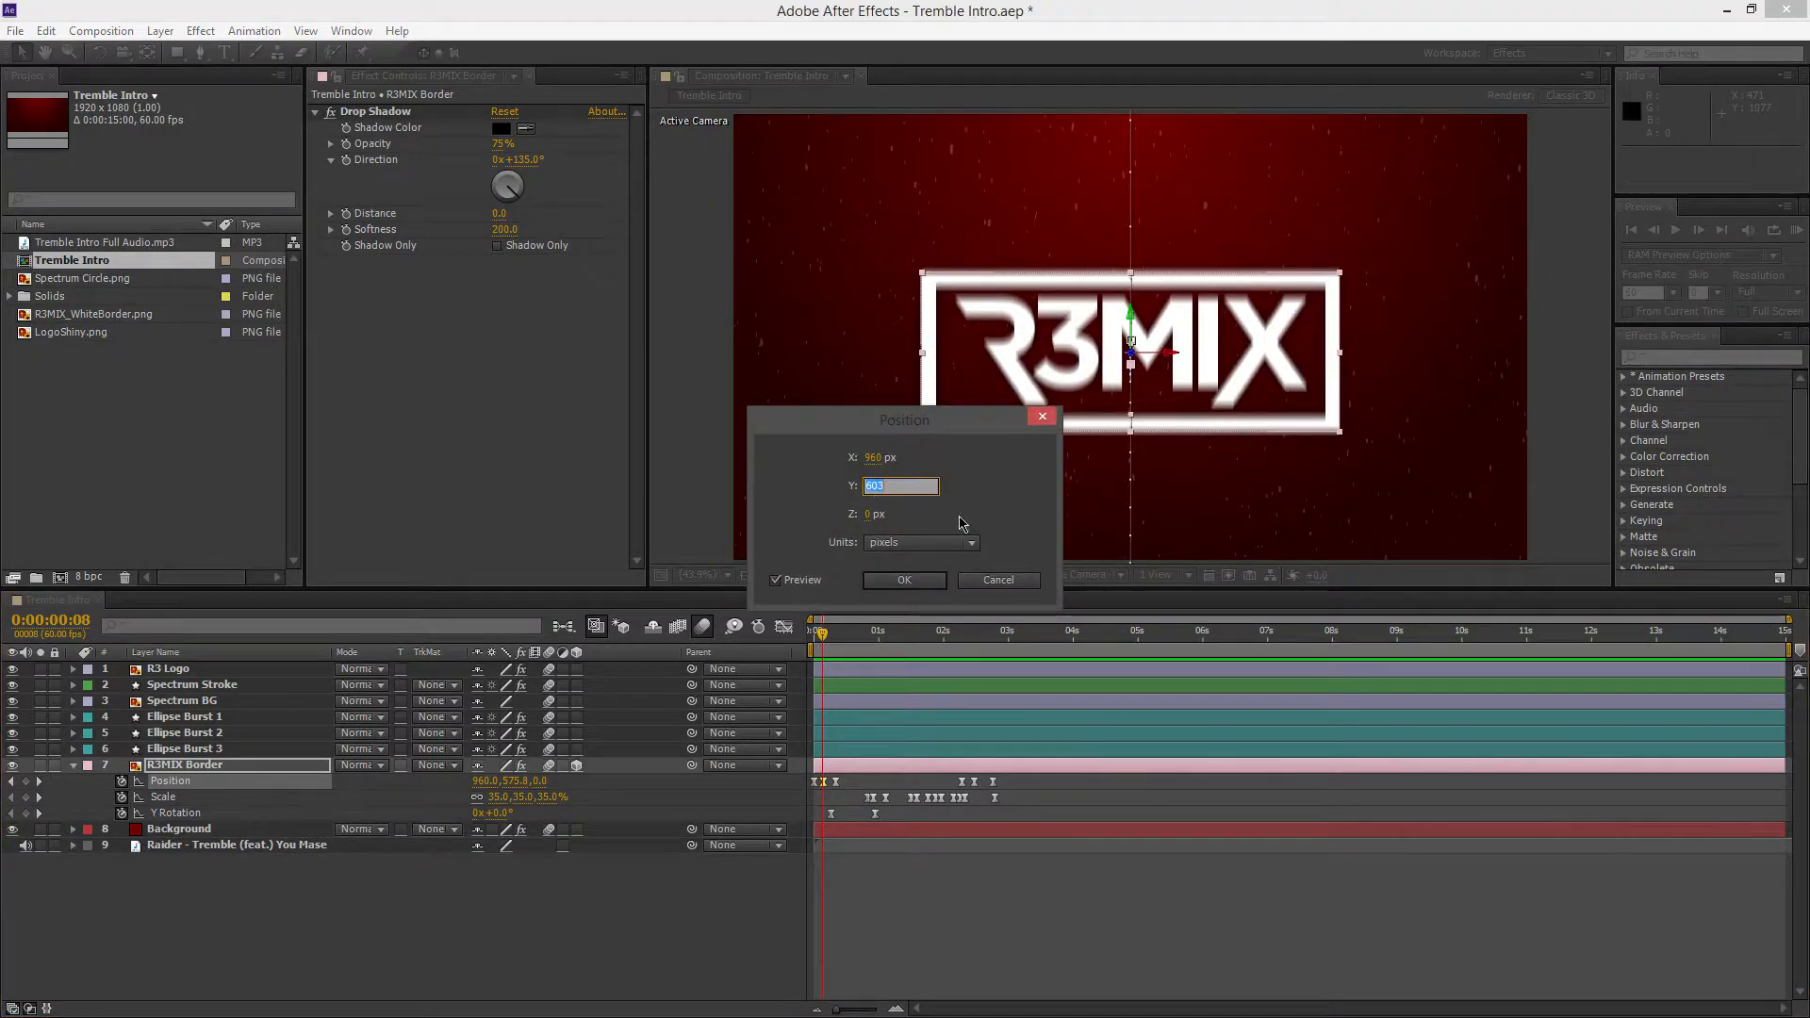
{"action": "left_click", "coordinate": [1046, 420]}
Move the playhead to 0:00:00:22 and inspect the Y value of the R3MIX Border's third Position keyframe
{"action": "left_click_drag", "start_coordinate": [824, 635], "coordinate": [837, 641]}
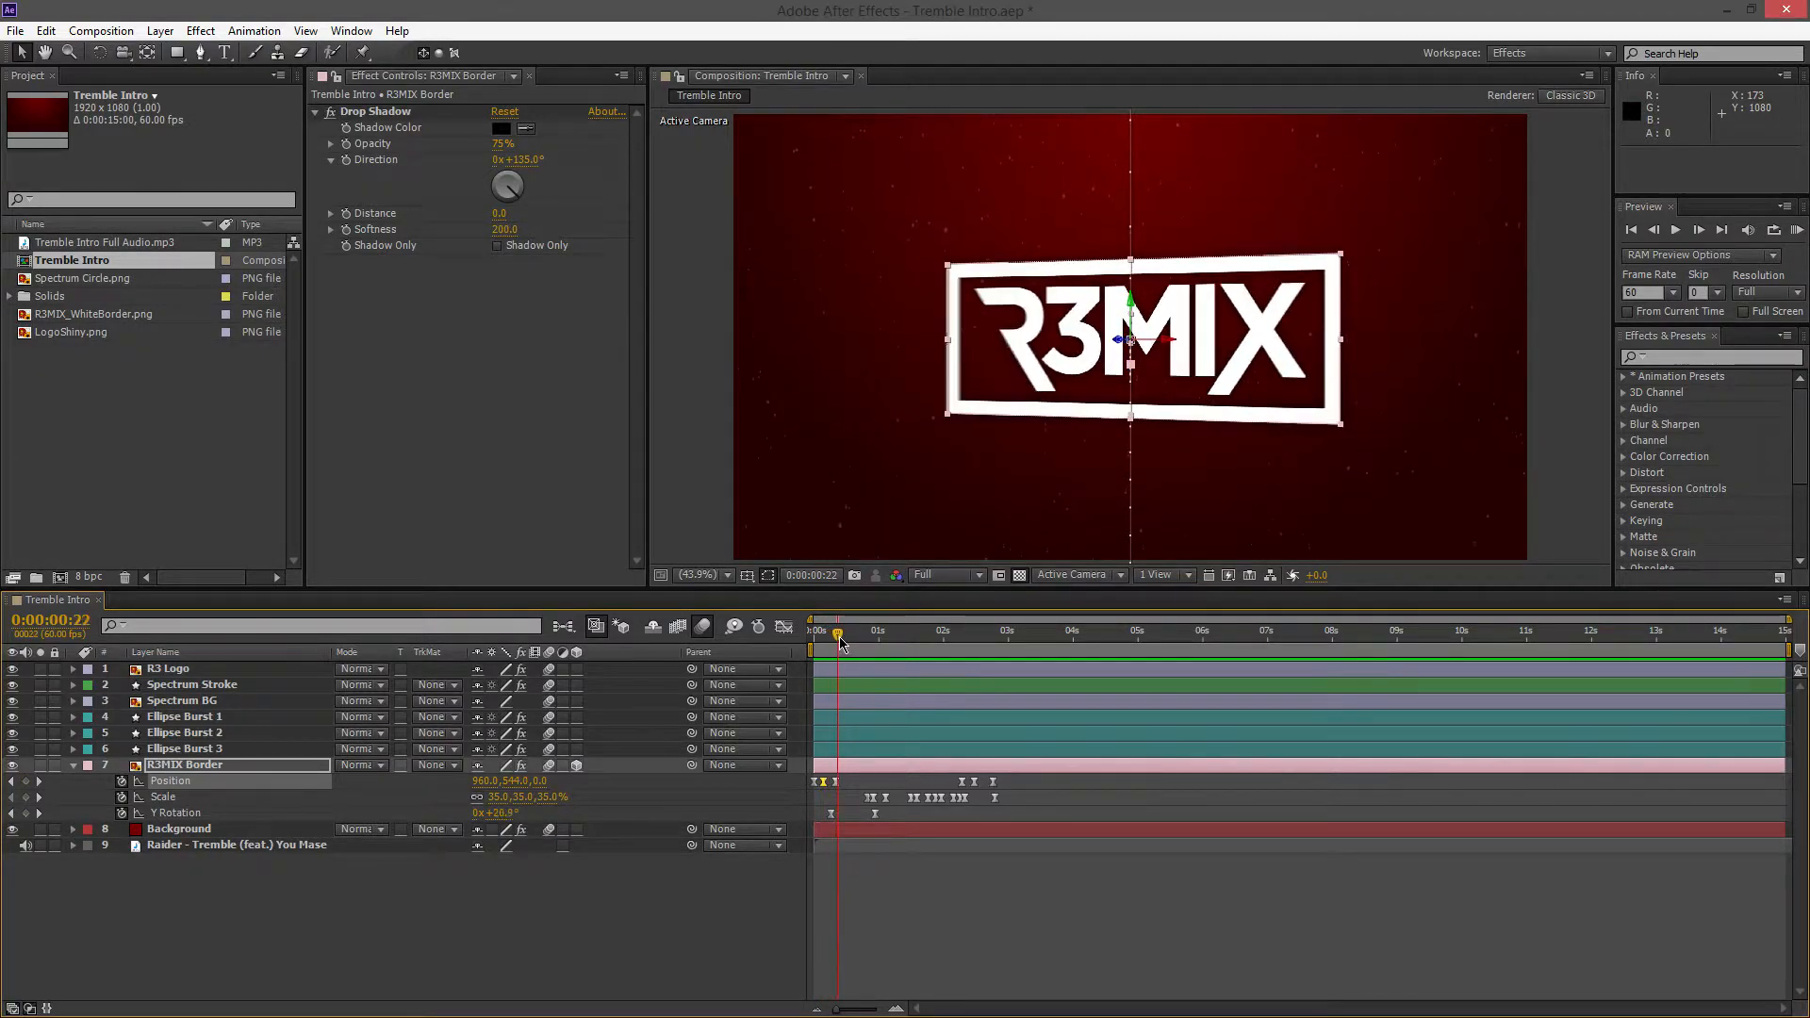
{"action": "double_click", "coordinate": [835, 781]}
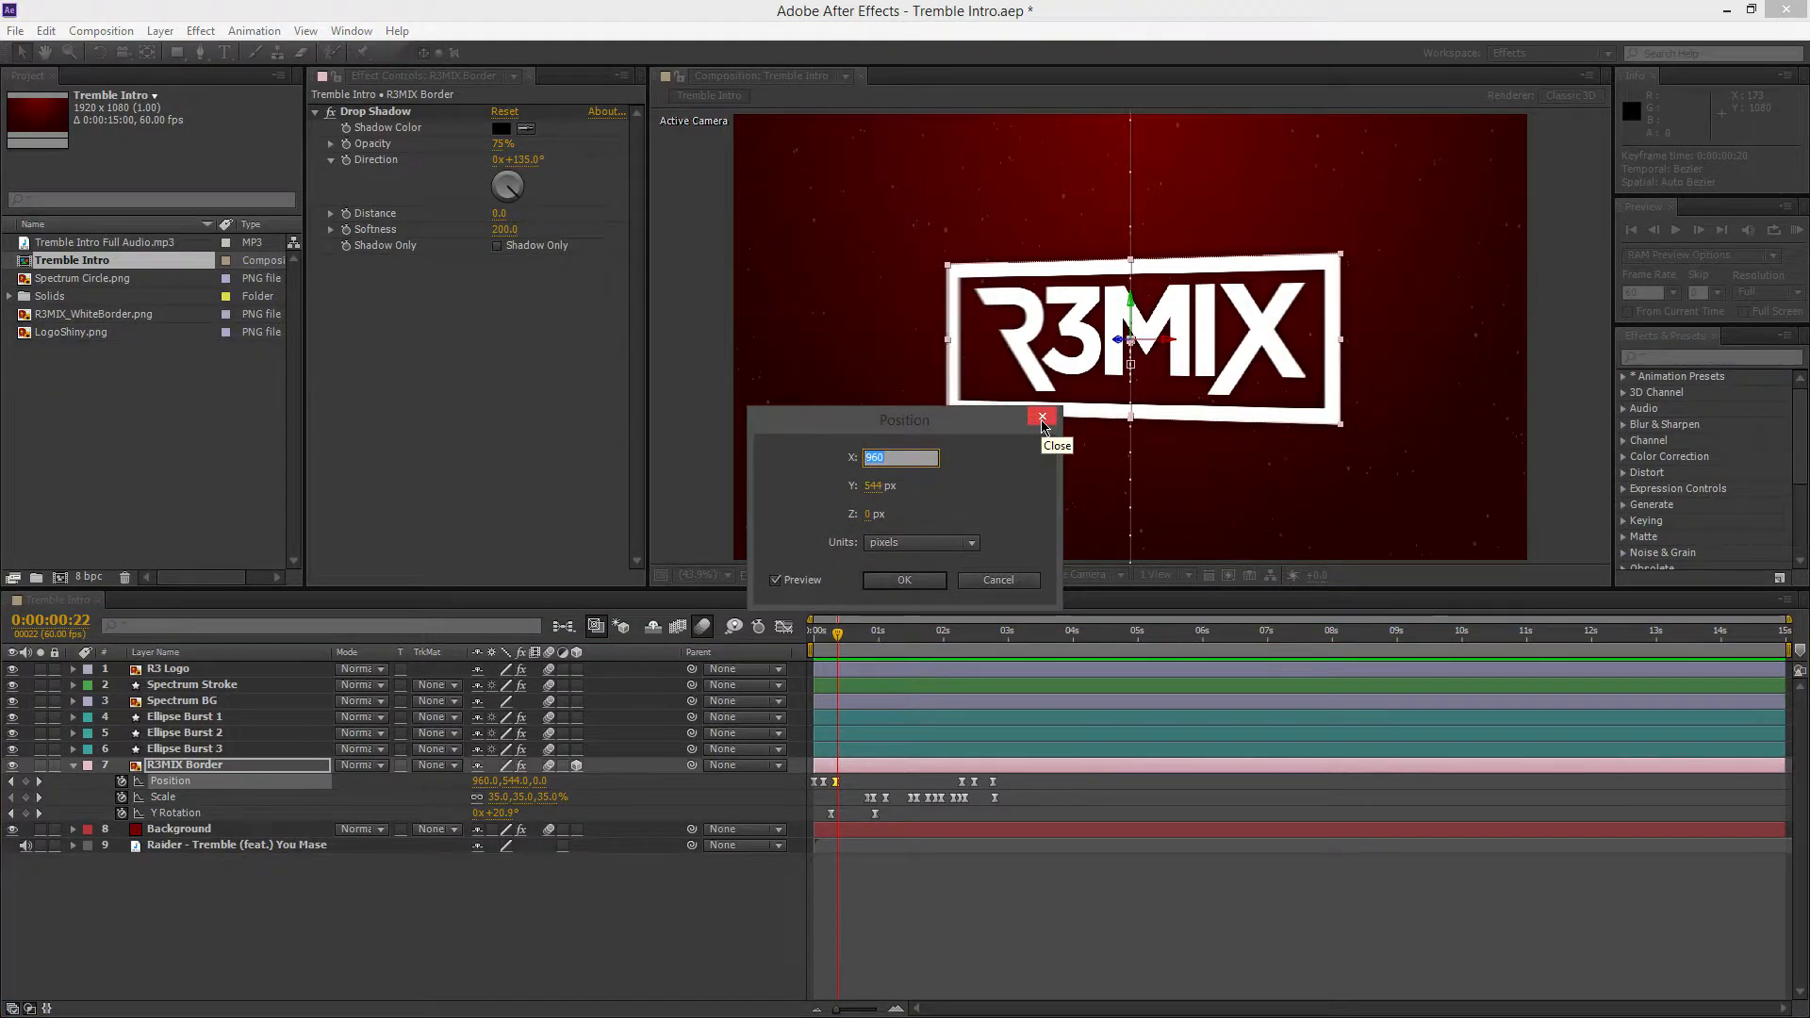
{"action": "key", "text": "Tab"}
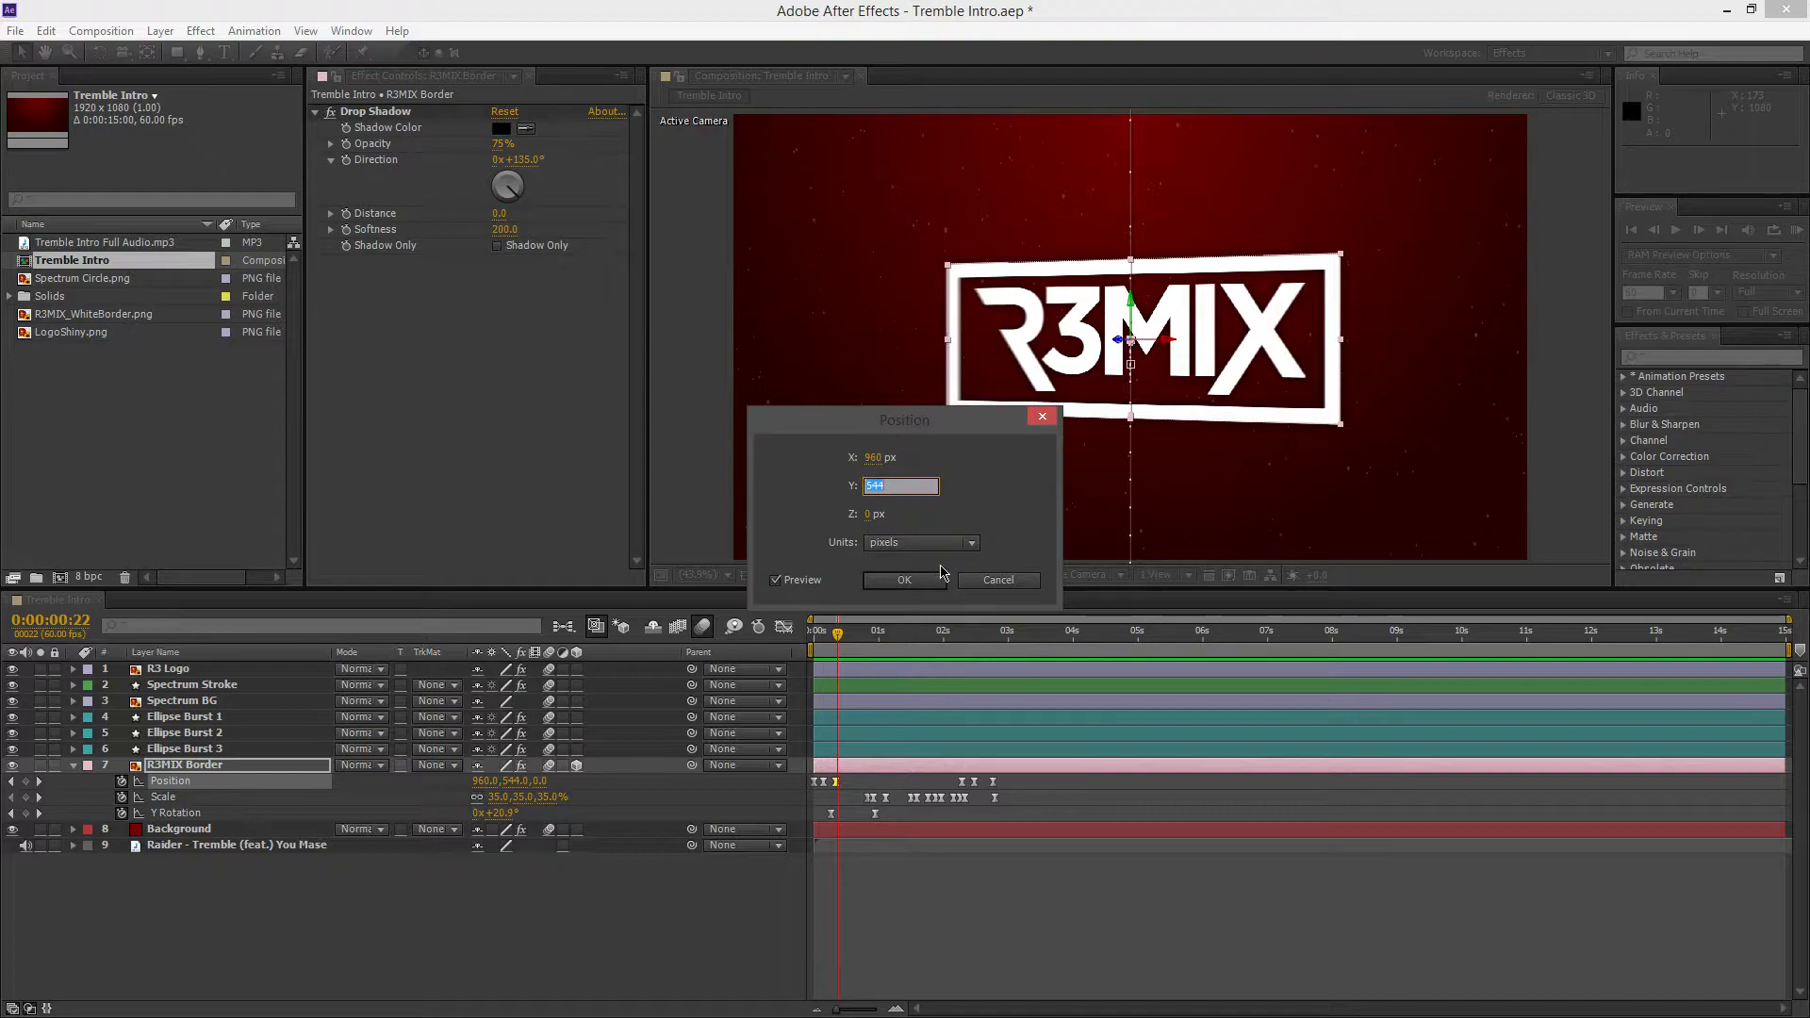
{"action": "left_click", "coordinate": [1041, 415]}
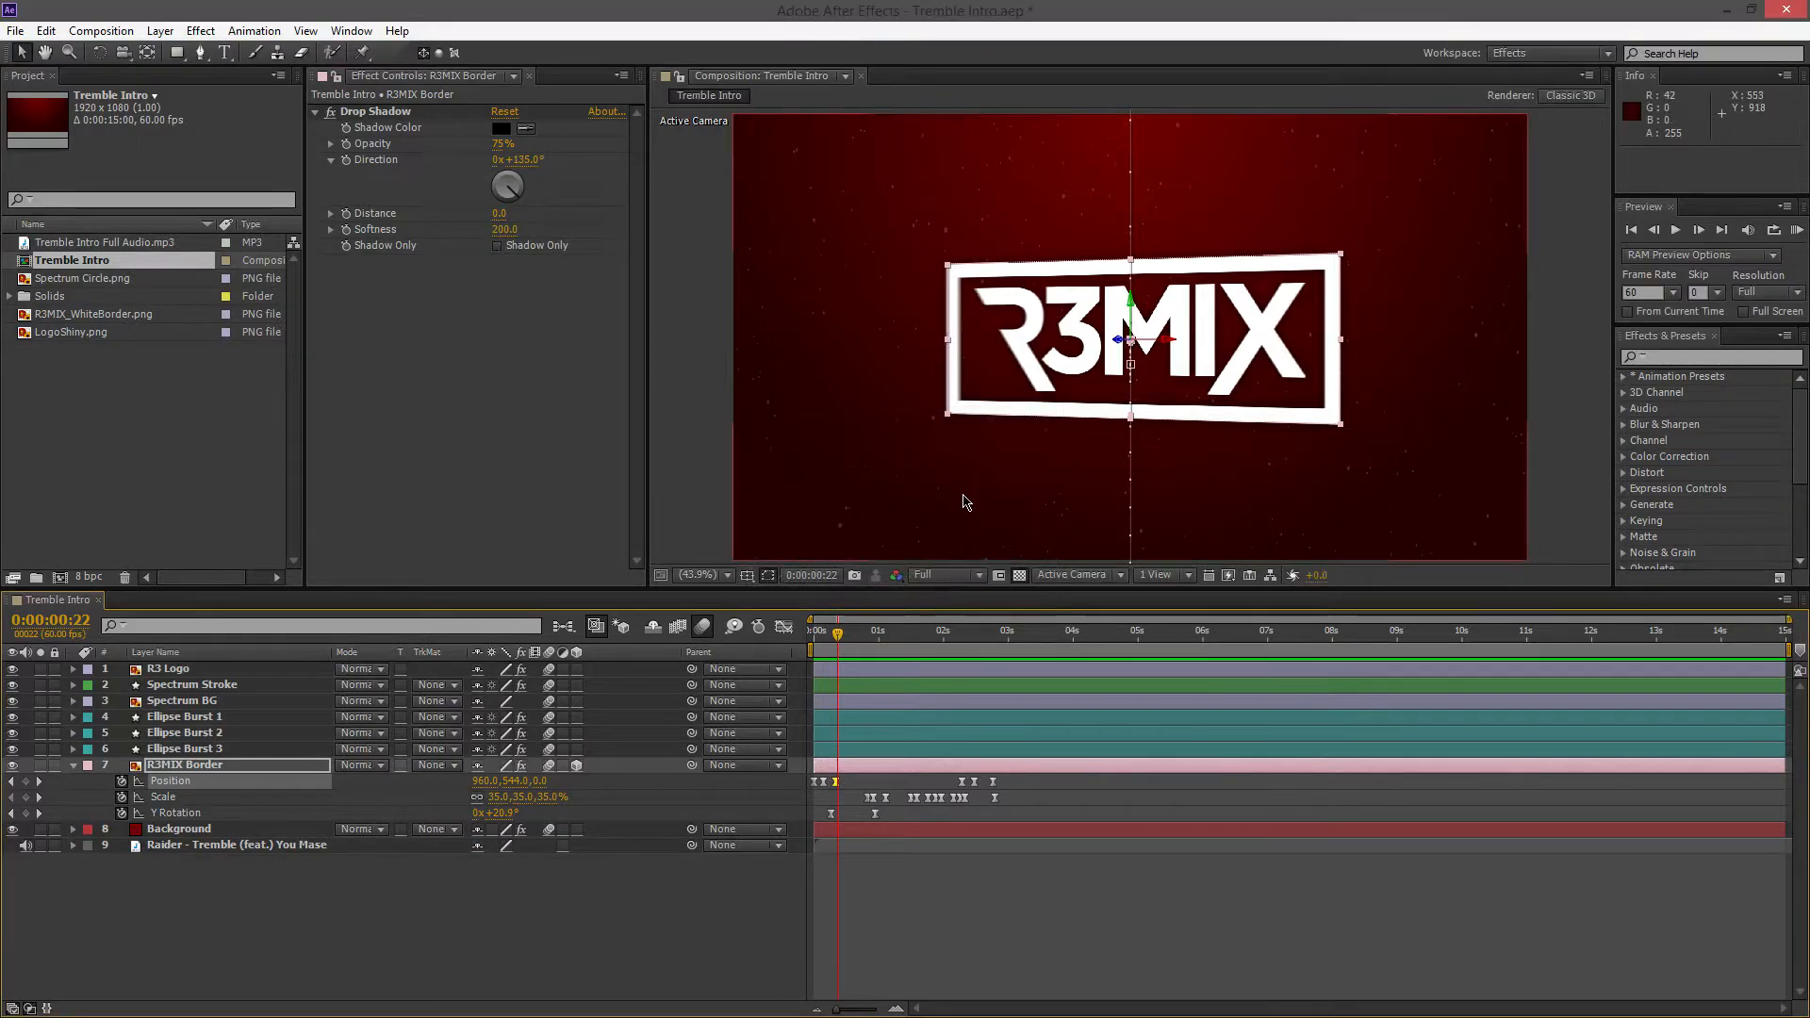
Scrub back to 0:00:00:12 and inspect the revolutions and degrees of the R3MIX Border's first Y Rotation keyframe
{"action": "left_click_drag", "start_coordinate": [839, 633], "coordinate": [831, 670]}
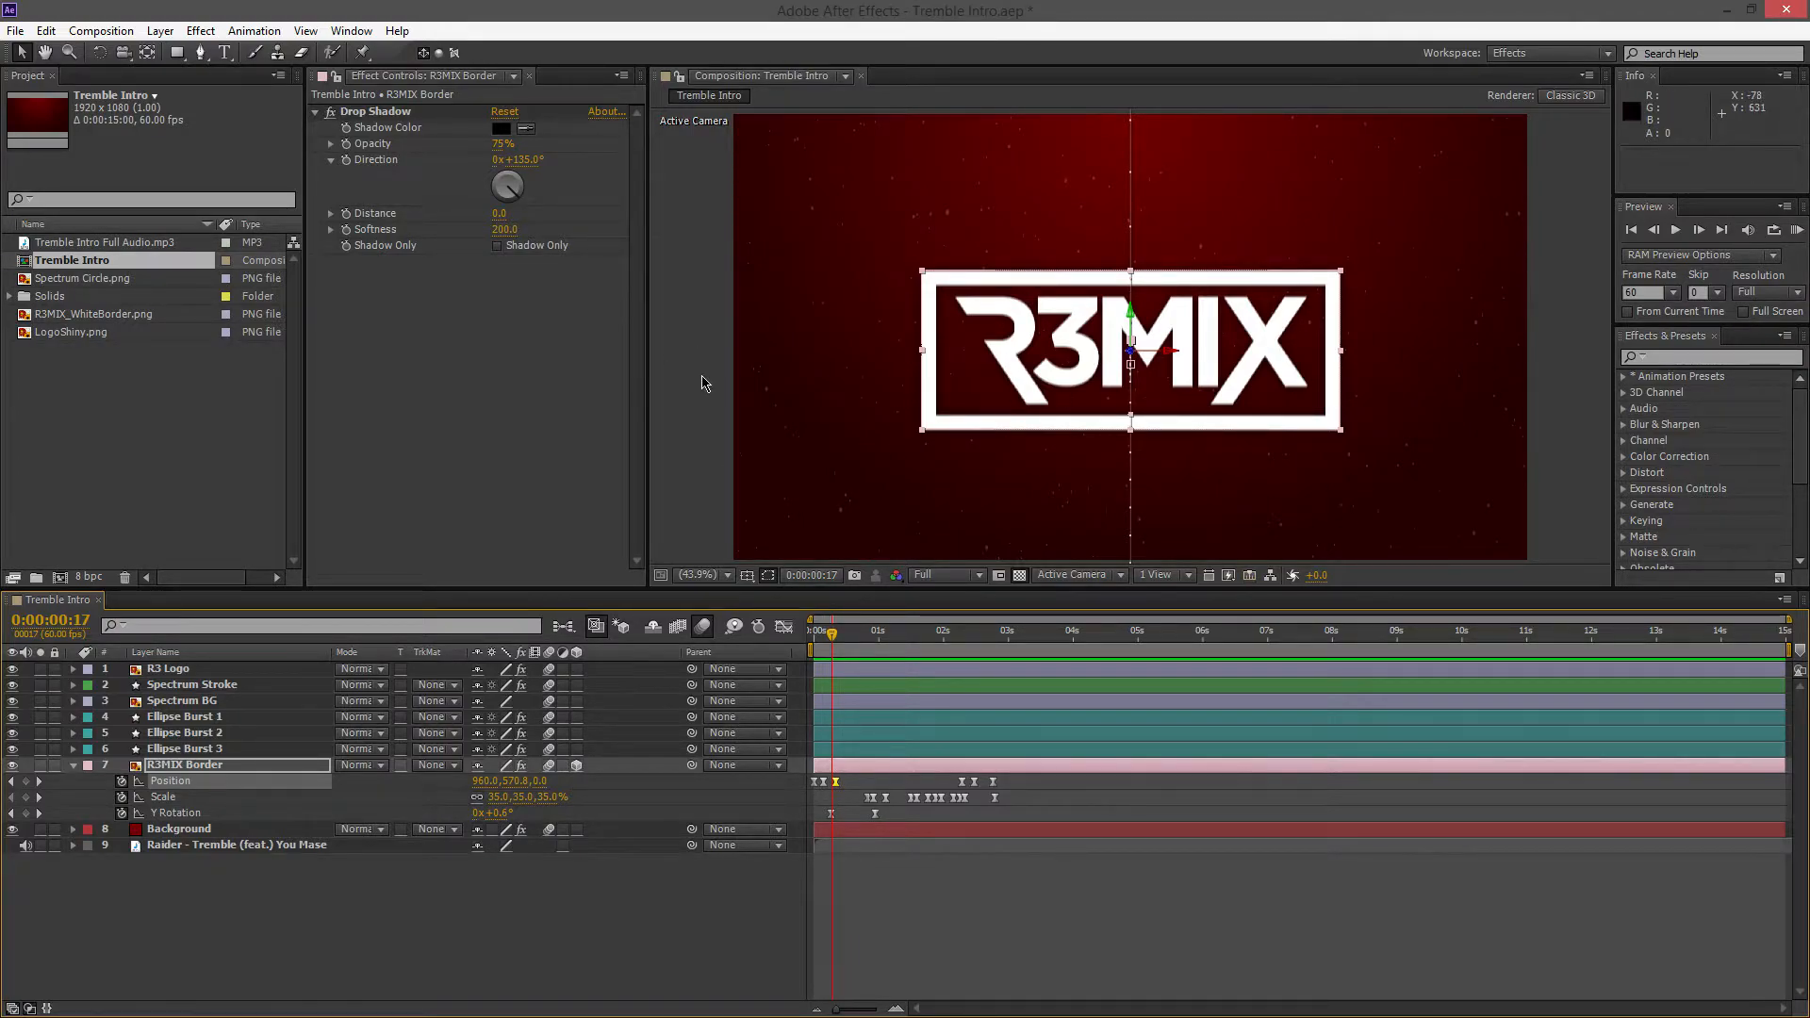
{"action": "left_click", "coordinate": [827, 633]}
{"action": "left_click", "coordinate": [831, 814]}
{"action": "double_click", "coordinate": [832, 814]}
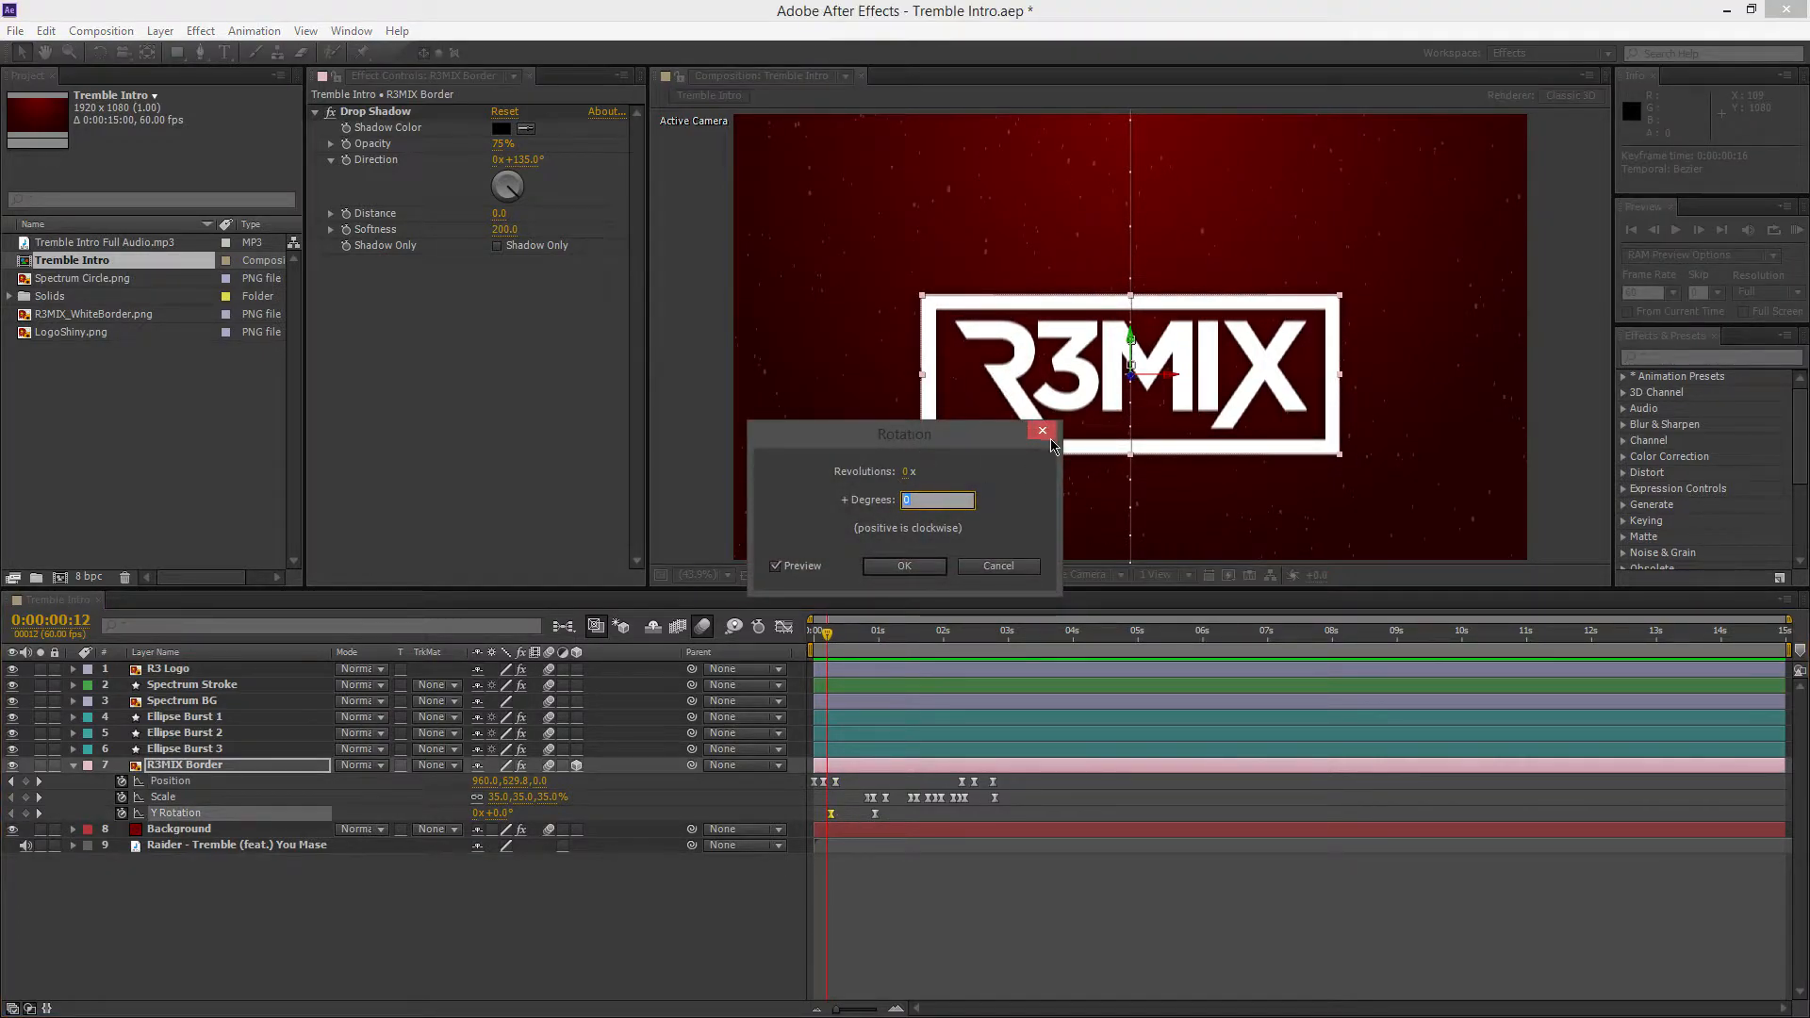
{"action": "left_click", "coordinate": [1043, 431]}
Move the playhead to 0:00:00:35 and inspect the revolutions and degrees of the second Y Rotation keyframe
{"action": "left_click", "coordinate": [853, 637]}
{"action": "left_click", "coordinate": [876, 814]}
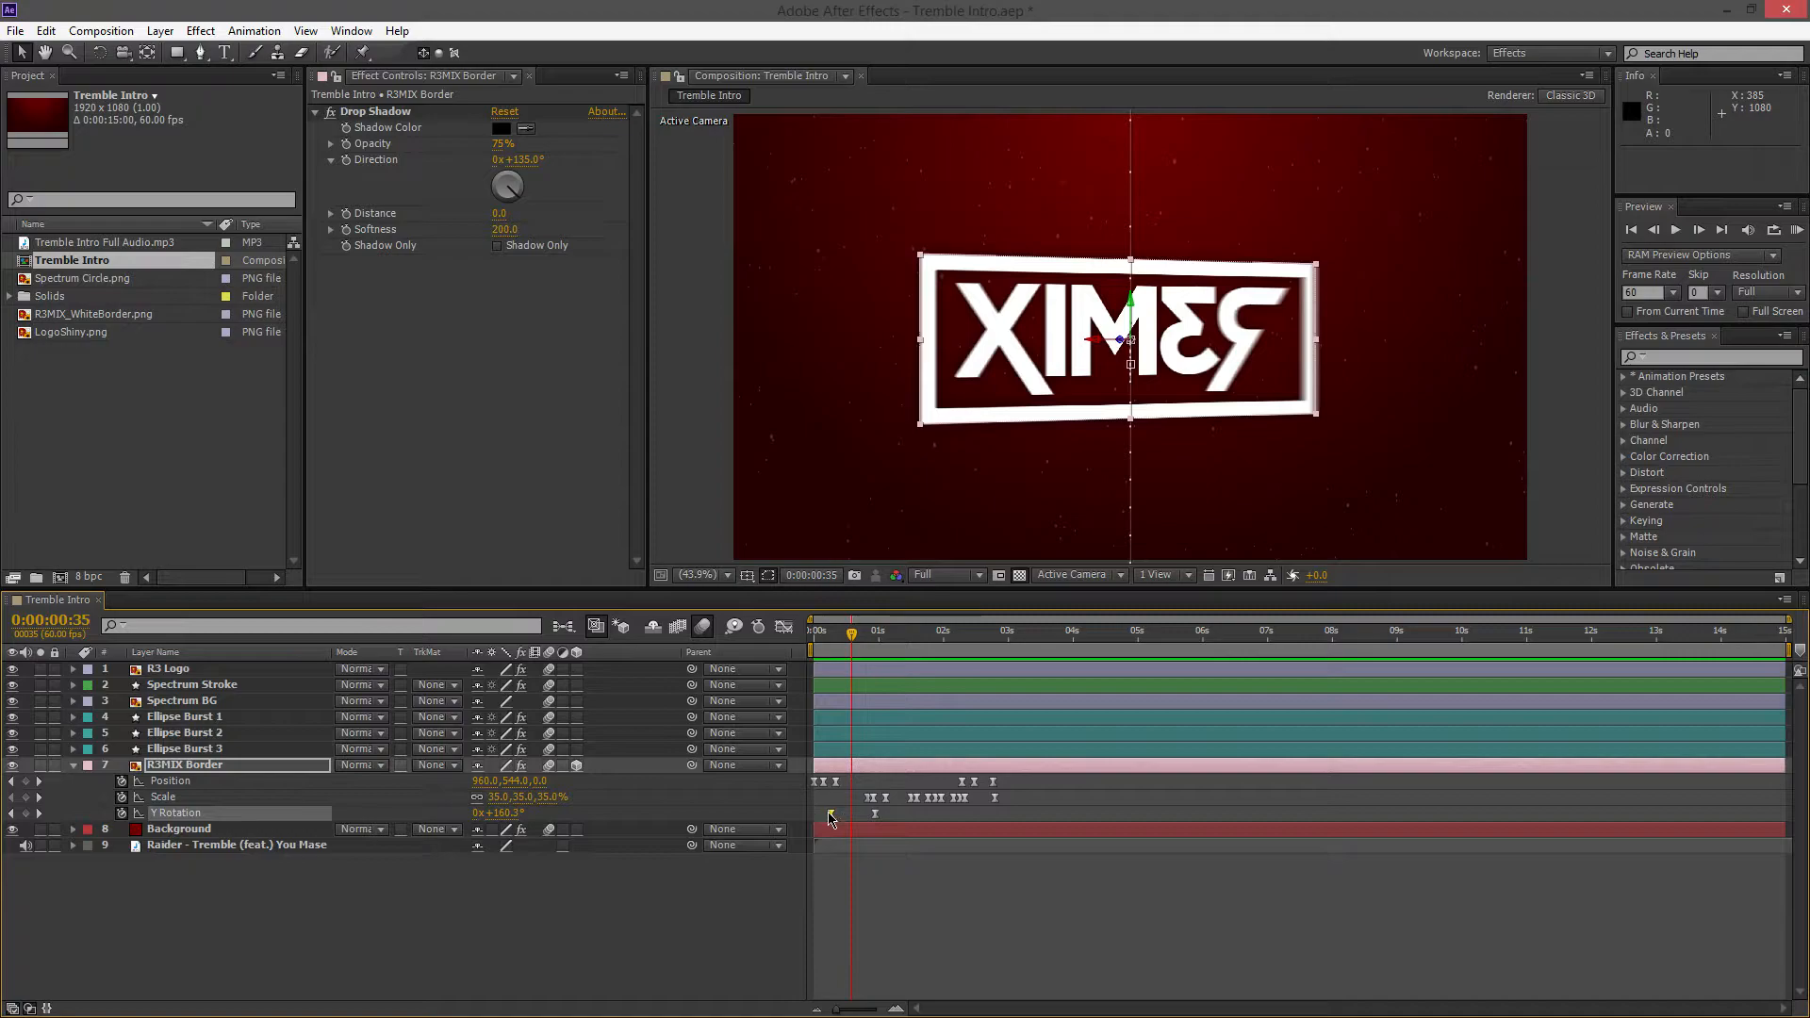
{"action": "double_click", "coordinate": [876, 814]}
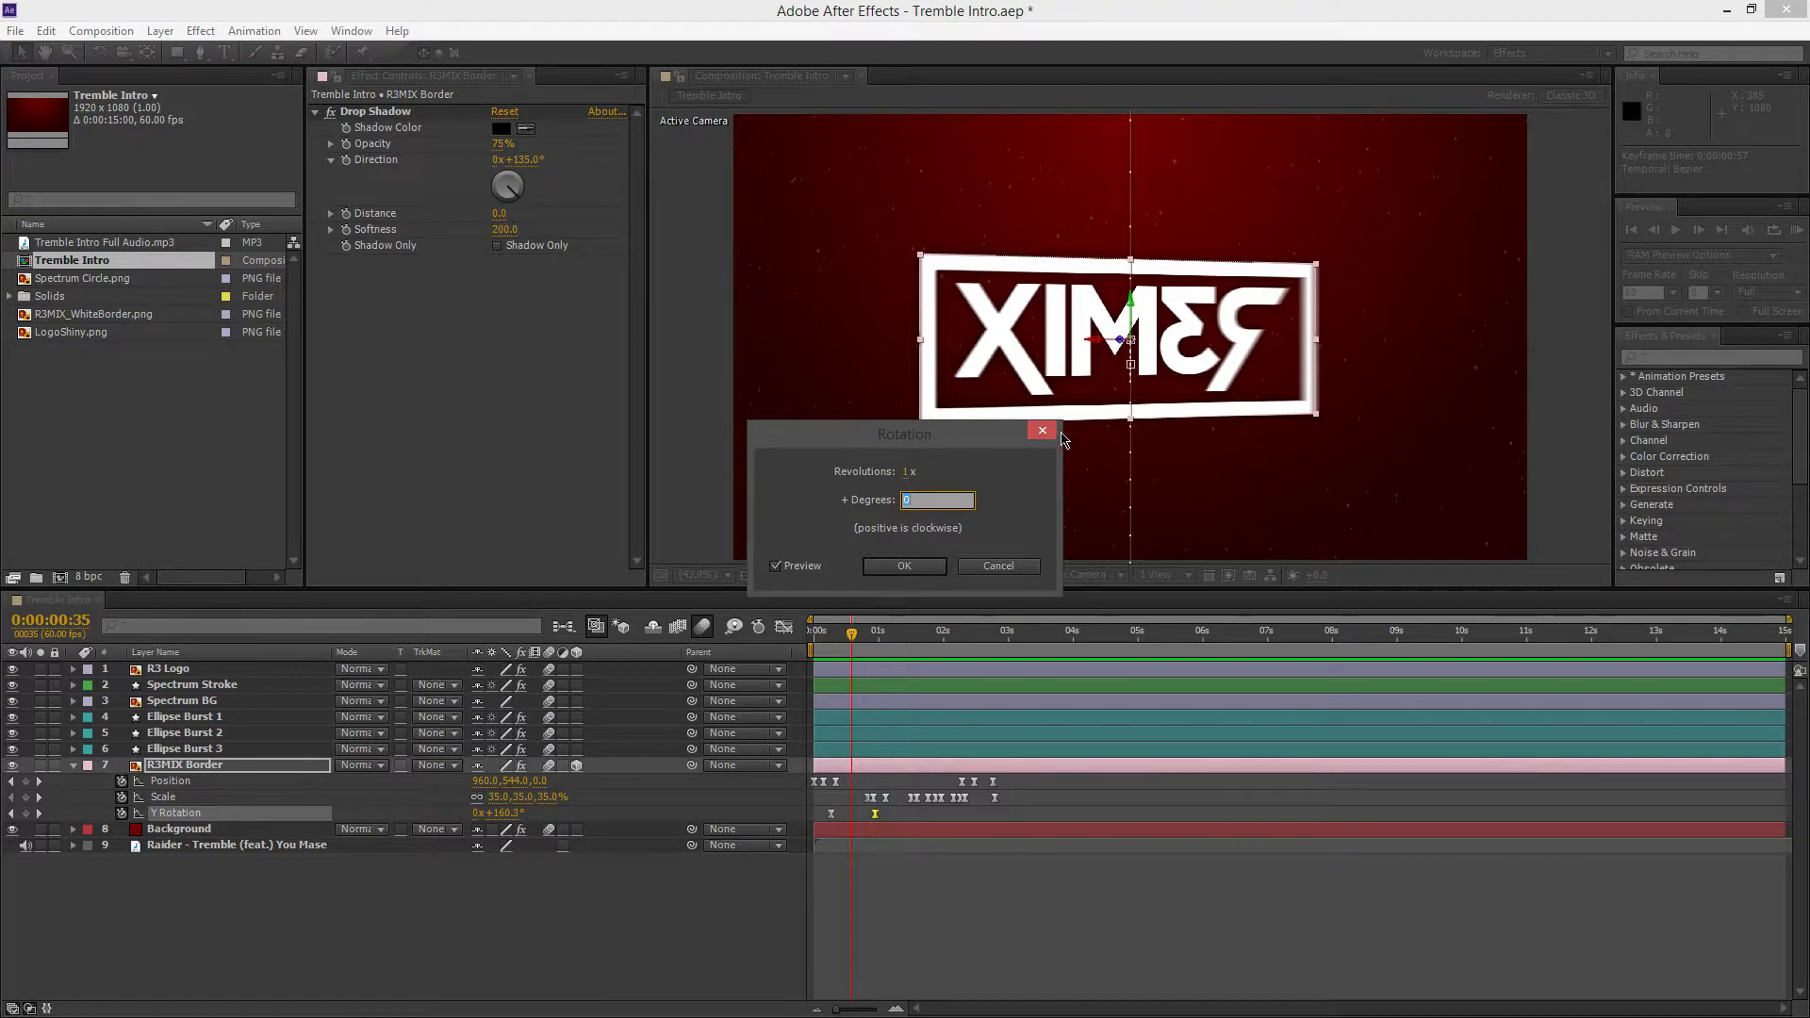
{"action": "left_click", "coordinate": [900, 566]}
Highlight the R3MIX Border's Scale keyframes, place the playhead at 0:00:00:55, and inspect the Scale keyframe there
{"action": "left_click_drag", "start_coordinate": [852, 641], "coordinate": [875, 709]}
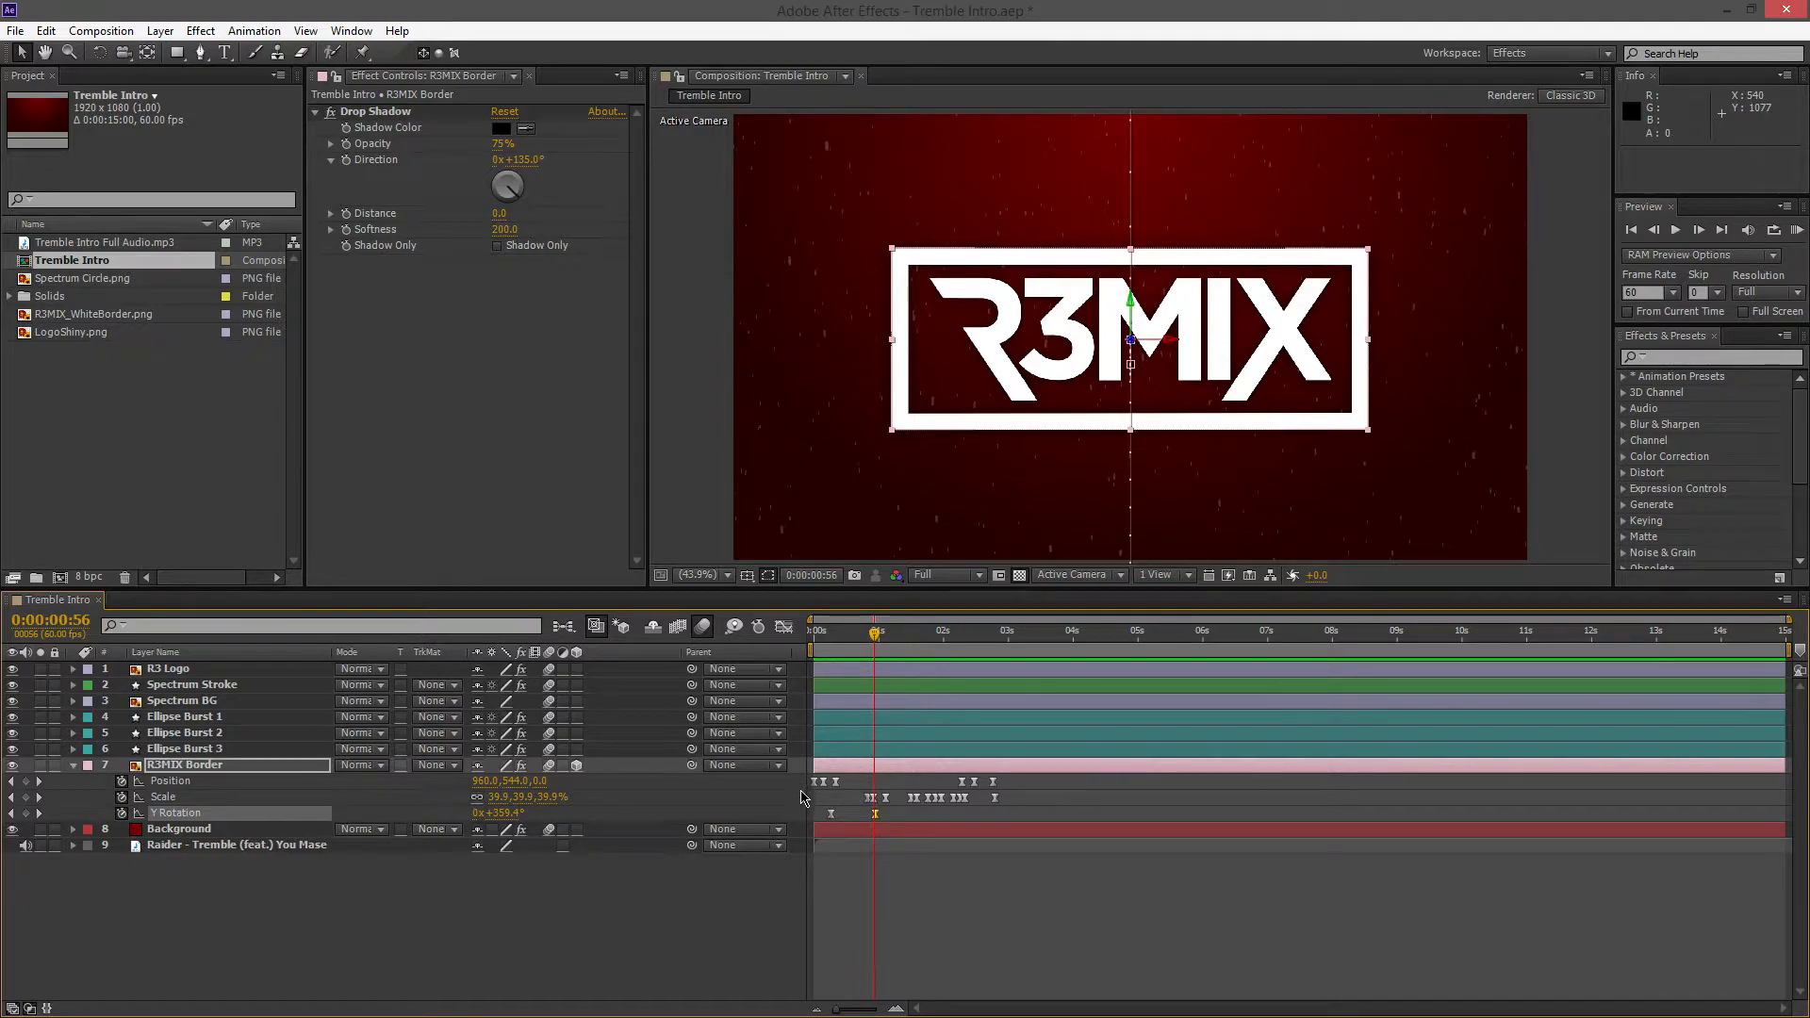
{"action": "left_click_drag", "start_coordinate": [862, 803], "coordinate": [988, 806]}
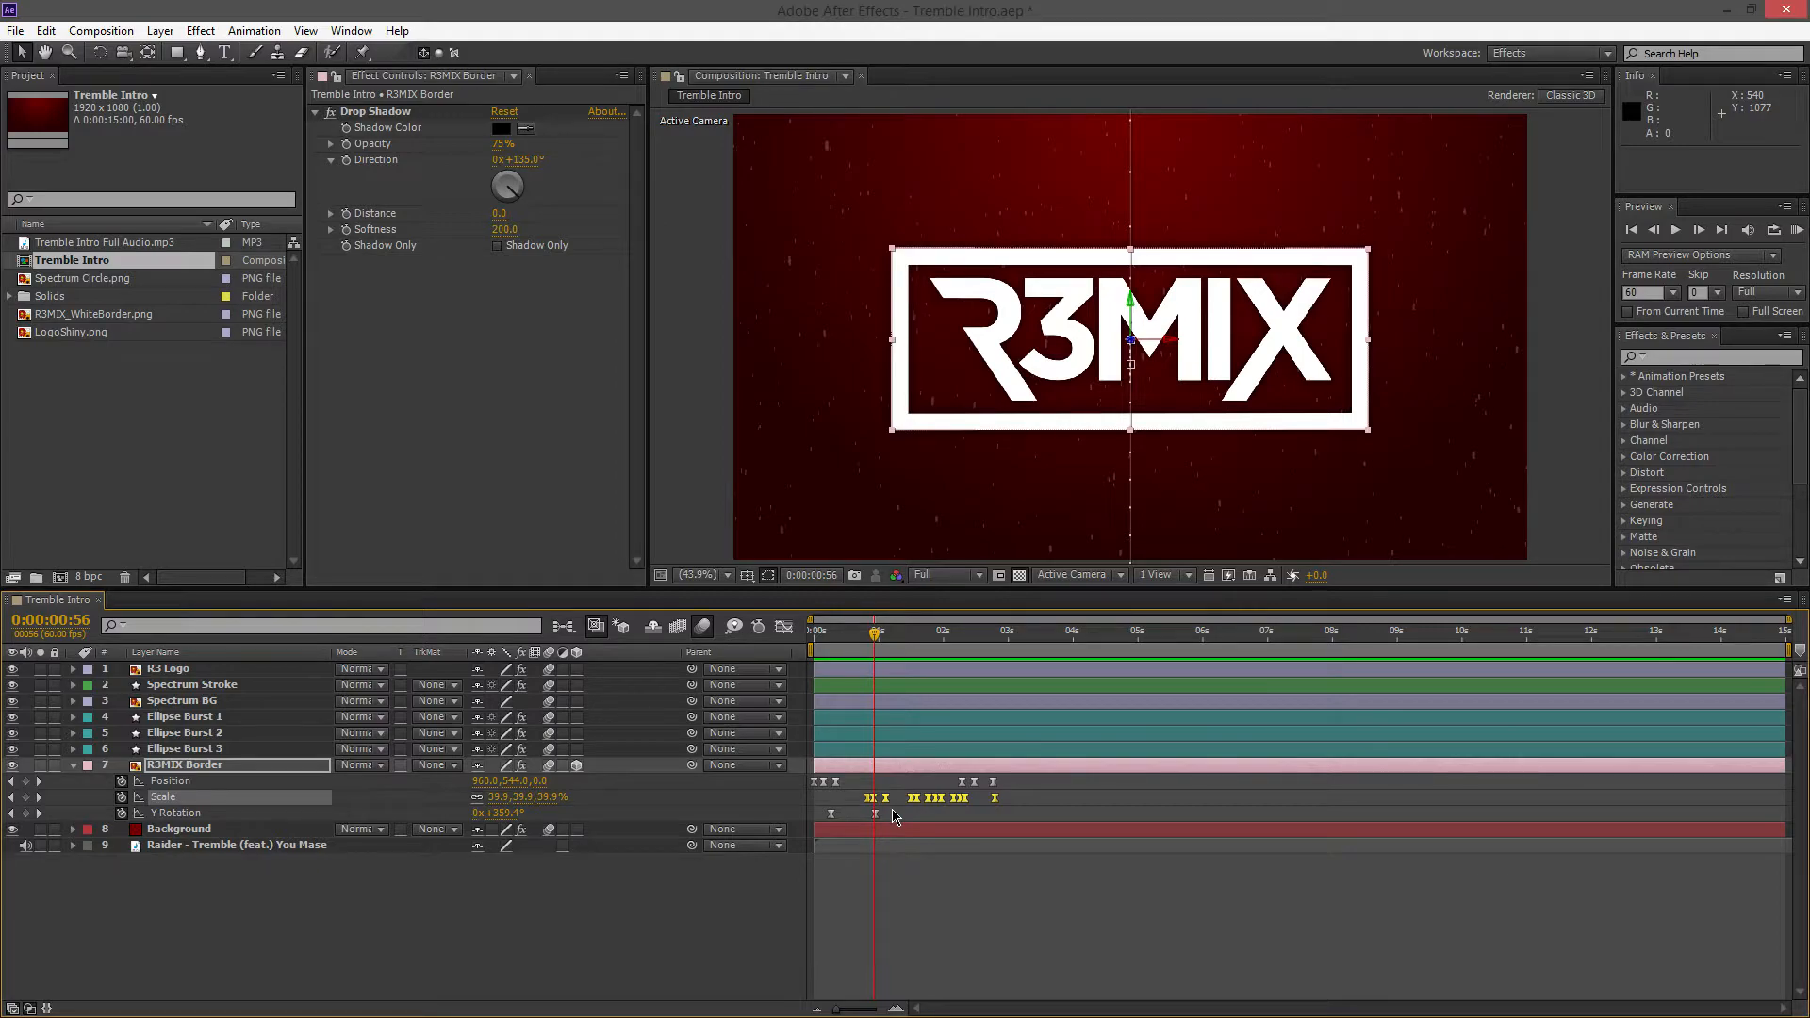
{"action": "left_click", "coordinate": [850, 799]}
{"action": "mouse_move", "coordinate": [878, 641]}
{"action": "left_mouse_down"}
{"action": "mouse_move", "coordinate": [860, 637]}
{"action": "mouse_move", "coordinate": [874, 652]}
{"action": "left_mouse_up"}
{"action": "key", "text": "Page_Down"}
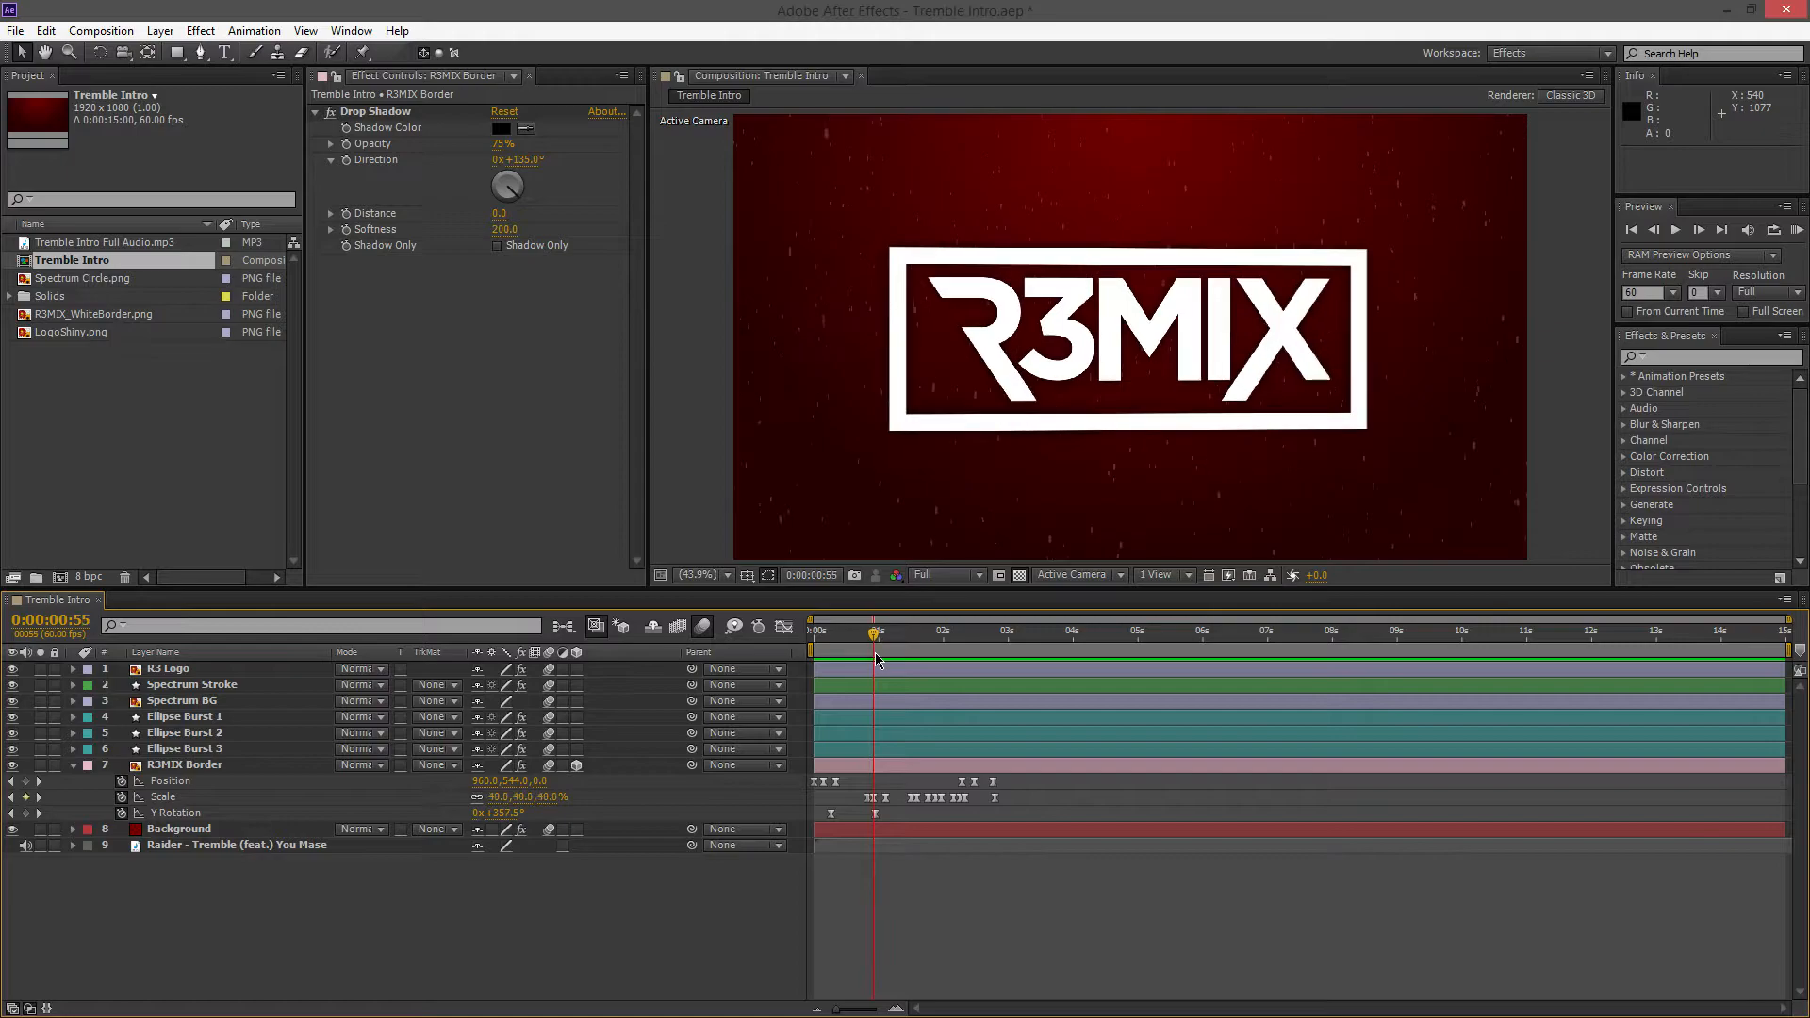
{"action": "double_click", "coordinate": [874, 798]}
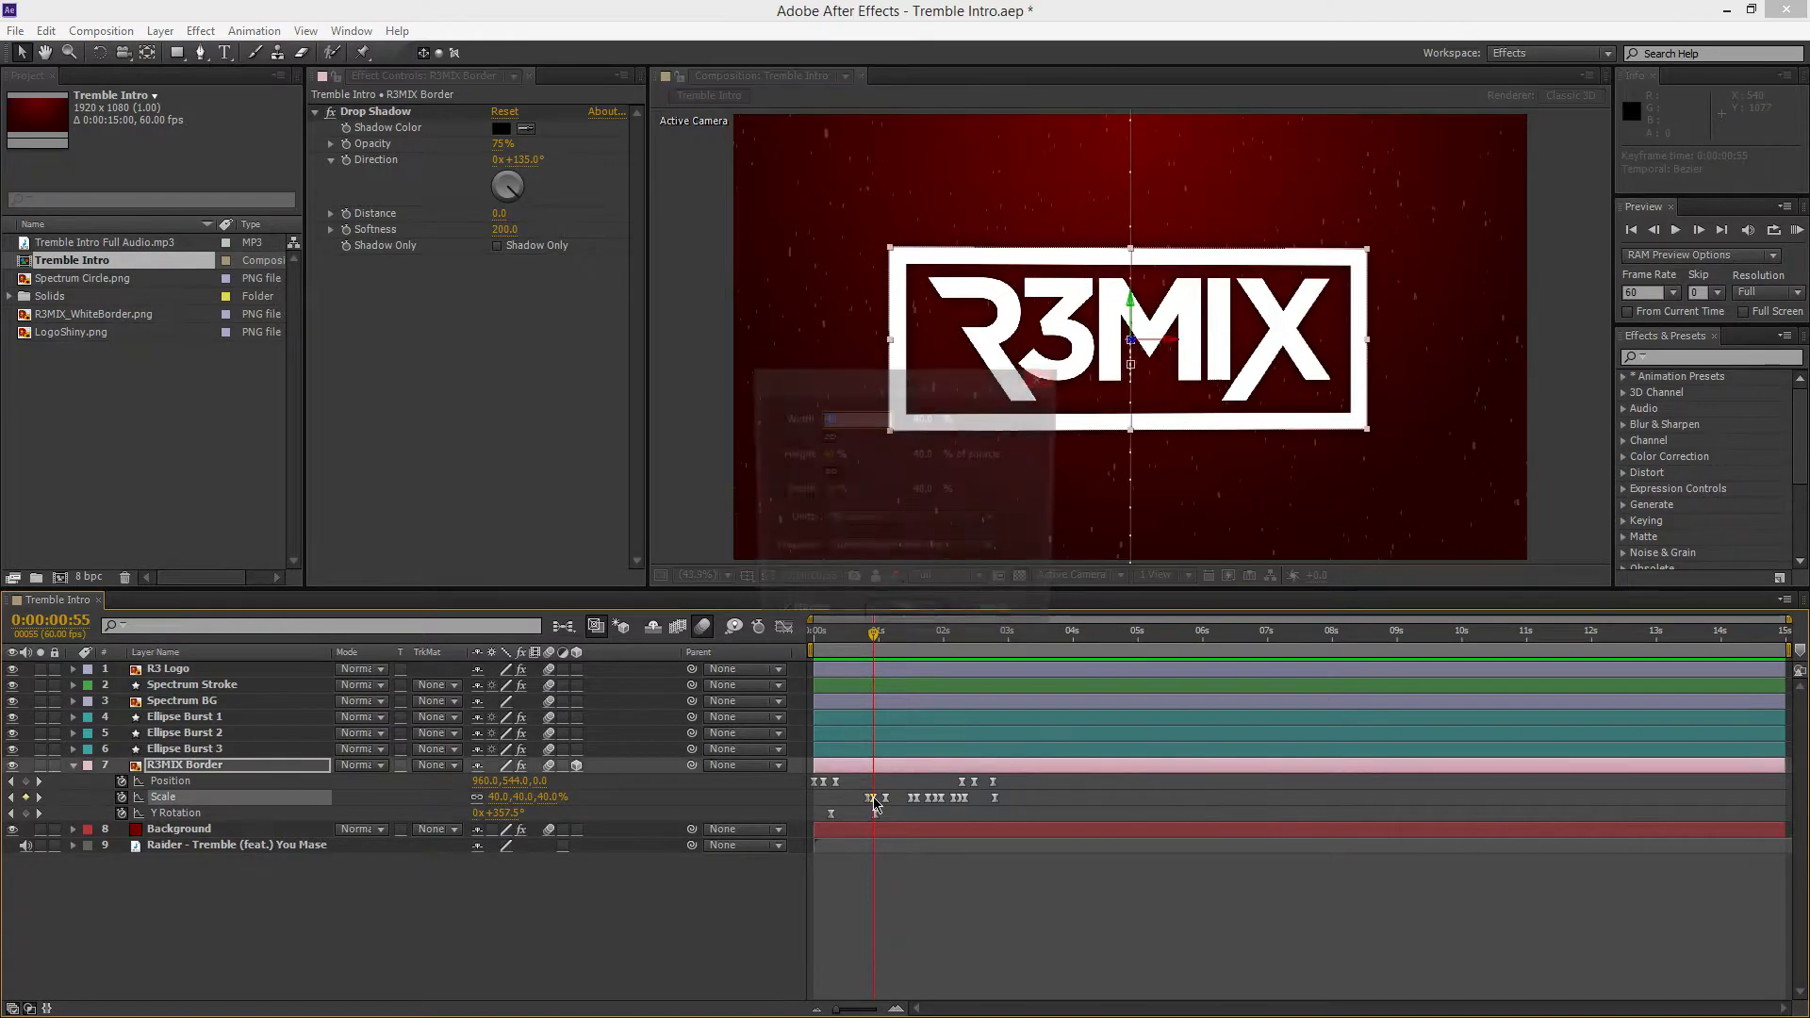
{"action": "left_click", "coordinate": [1039, 382]}
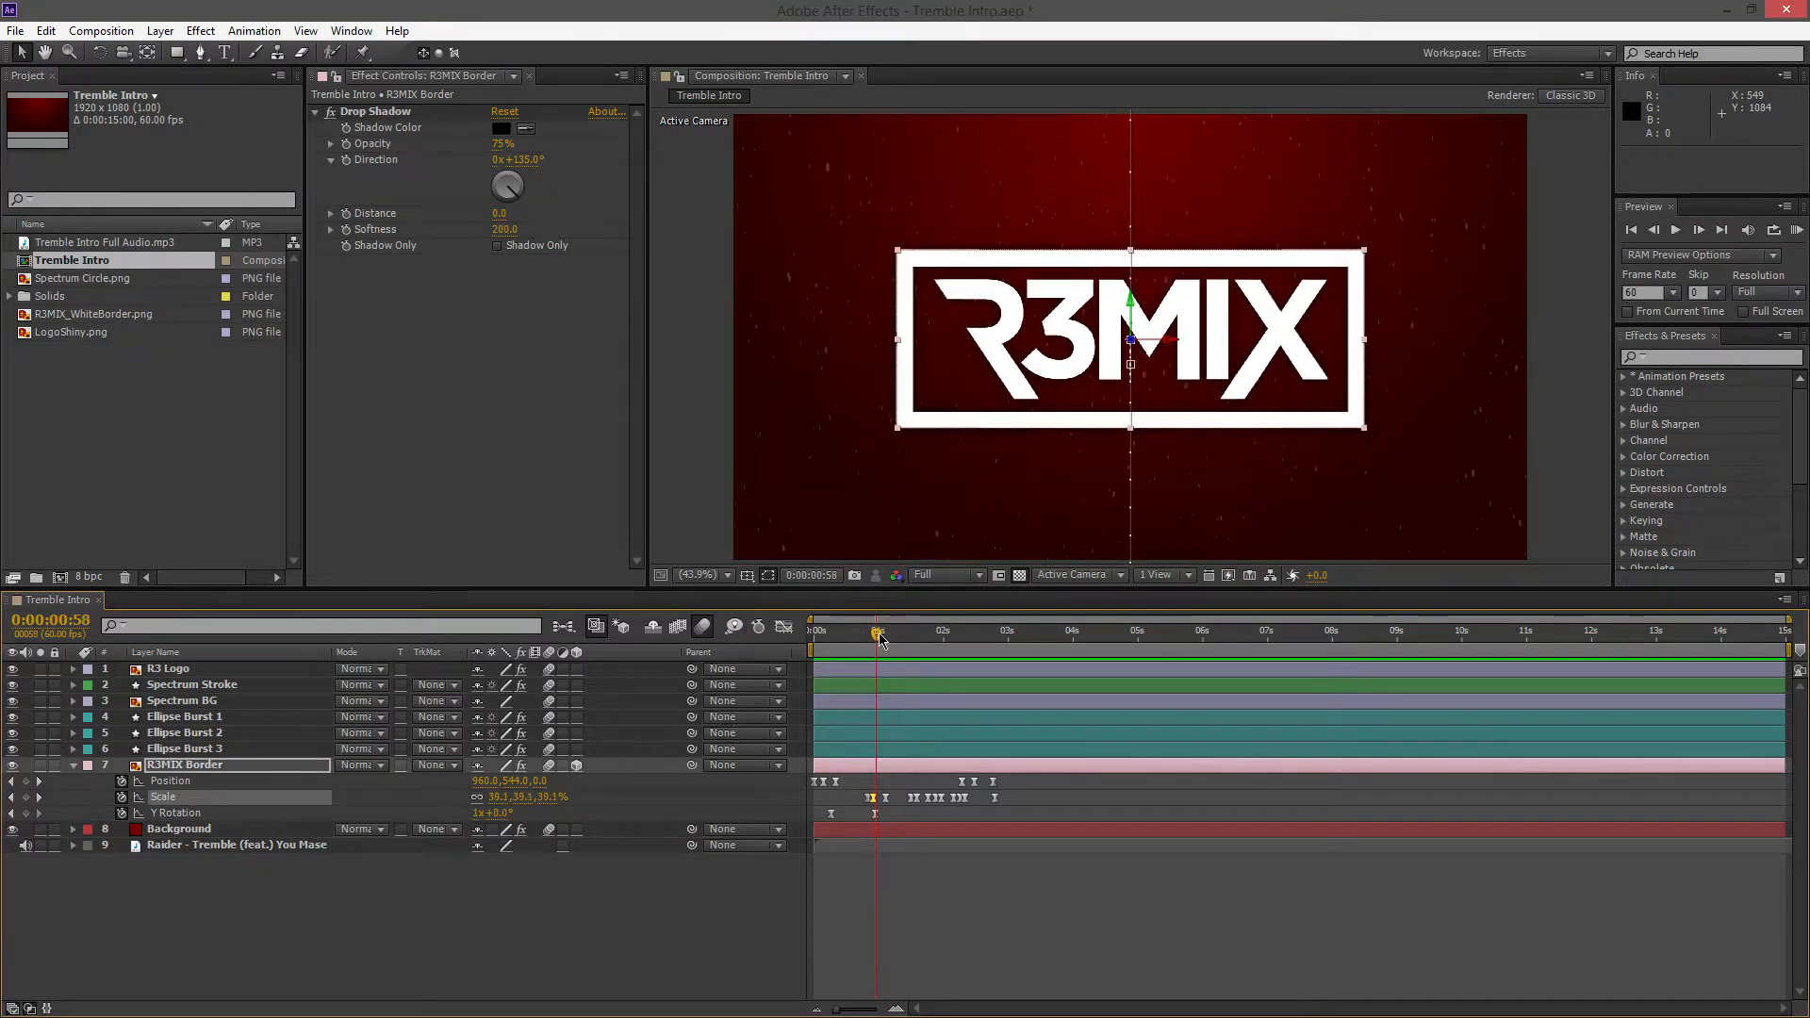
Scrub through the remaining R3MIX Border animation to 0:00:02:58 and collapse the layer's properties
{"action": "left_click_drag", "start_coordinate": [875, 634], "coordinate": [1011, 666]}
{"action": "left_click", "coordinate": [190, 763]}
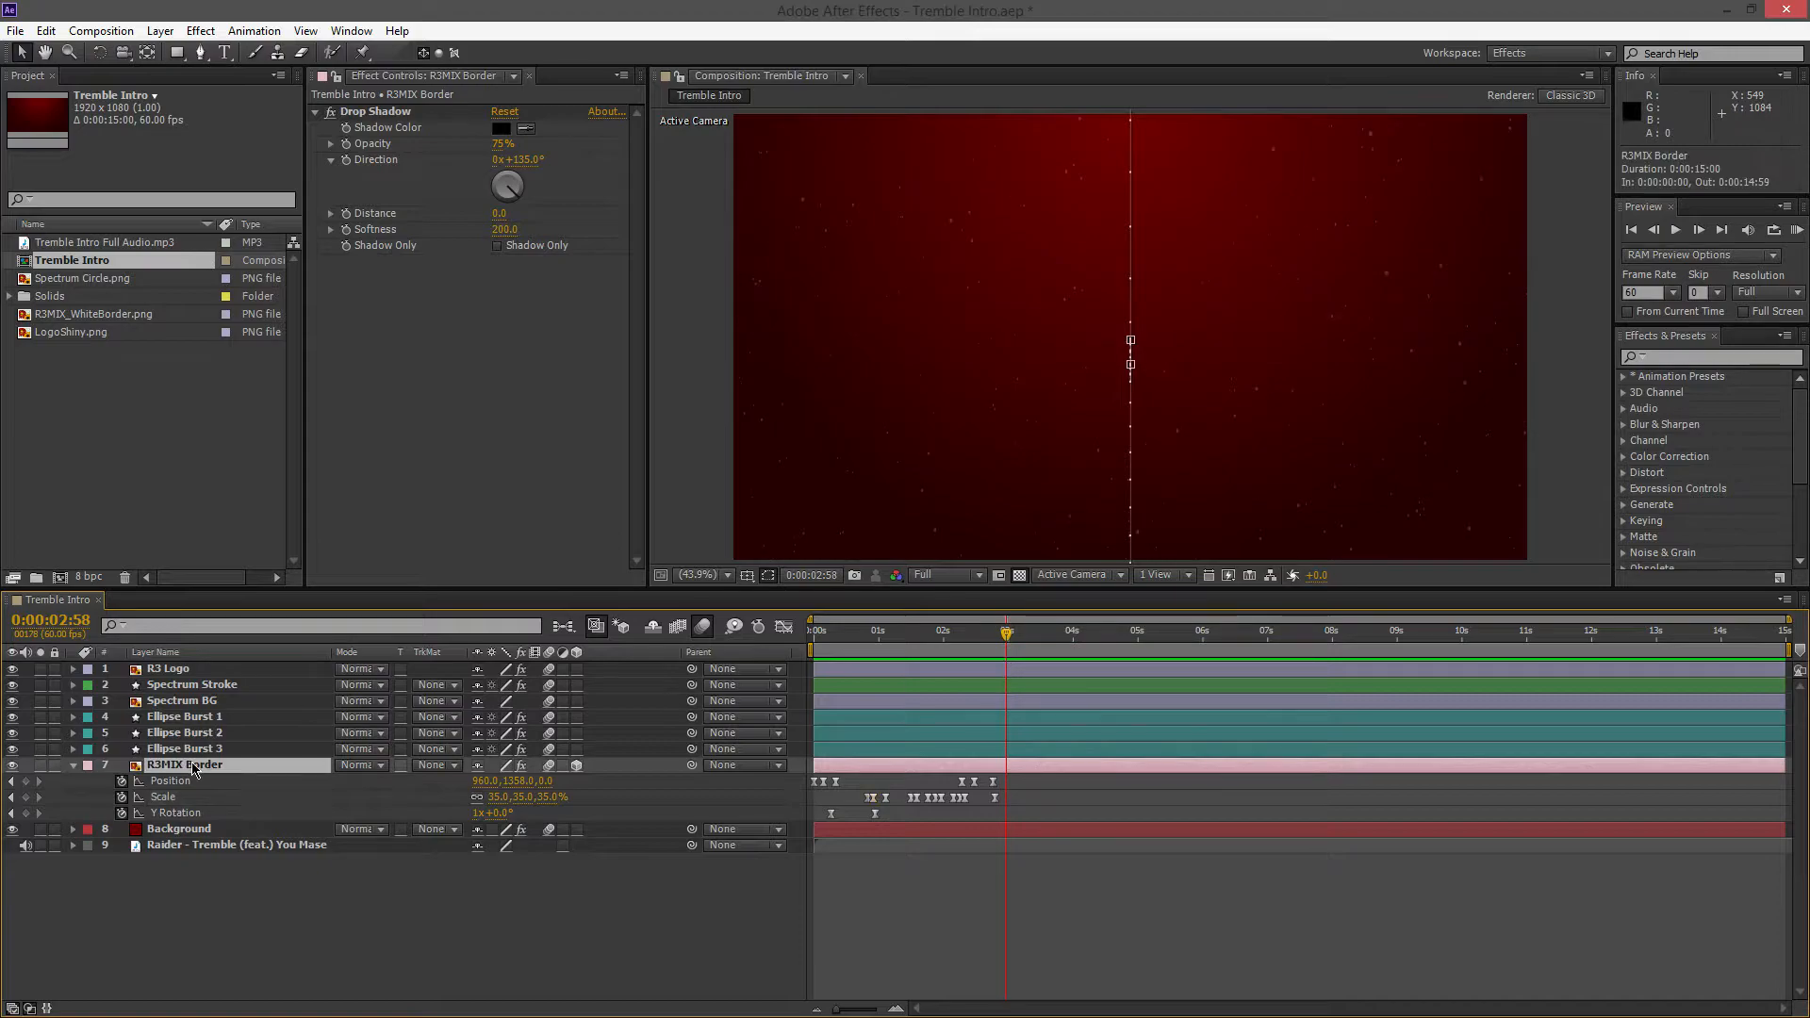
{"action": "key", "text": "u"}
{"action": "left_click", "coordinate": [233, 850]}
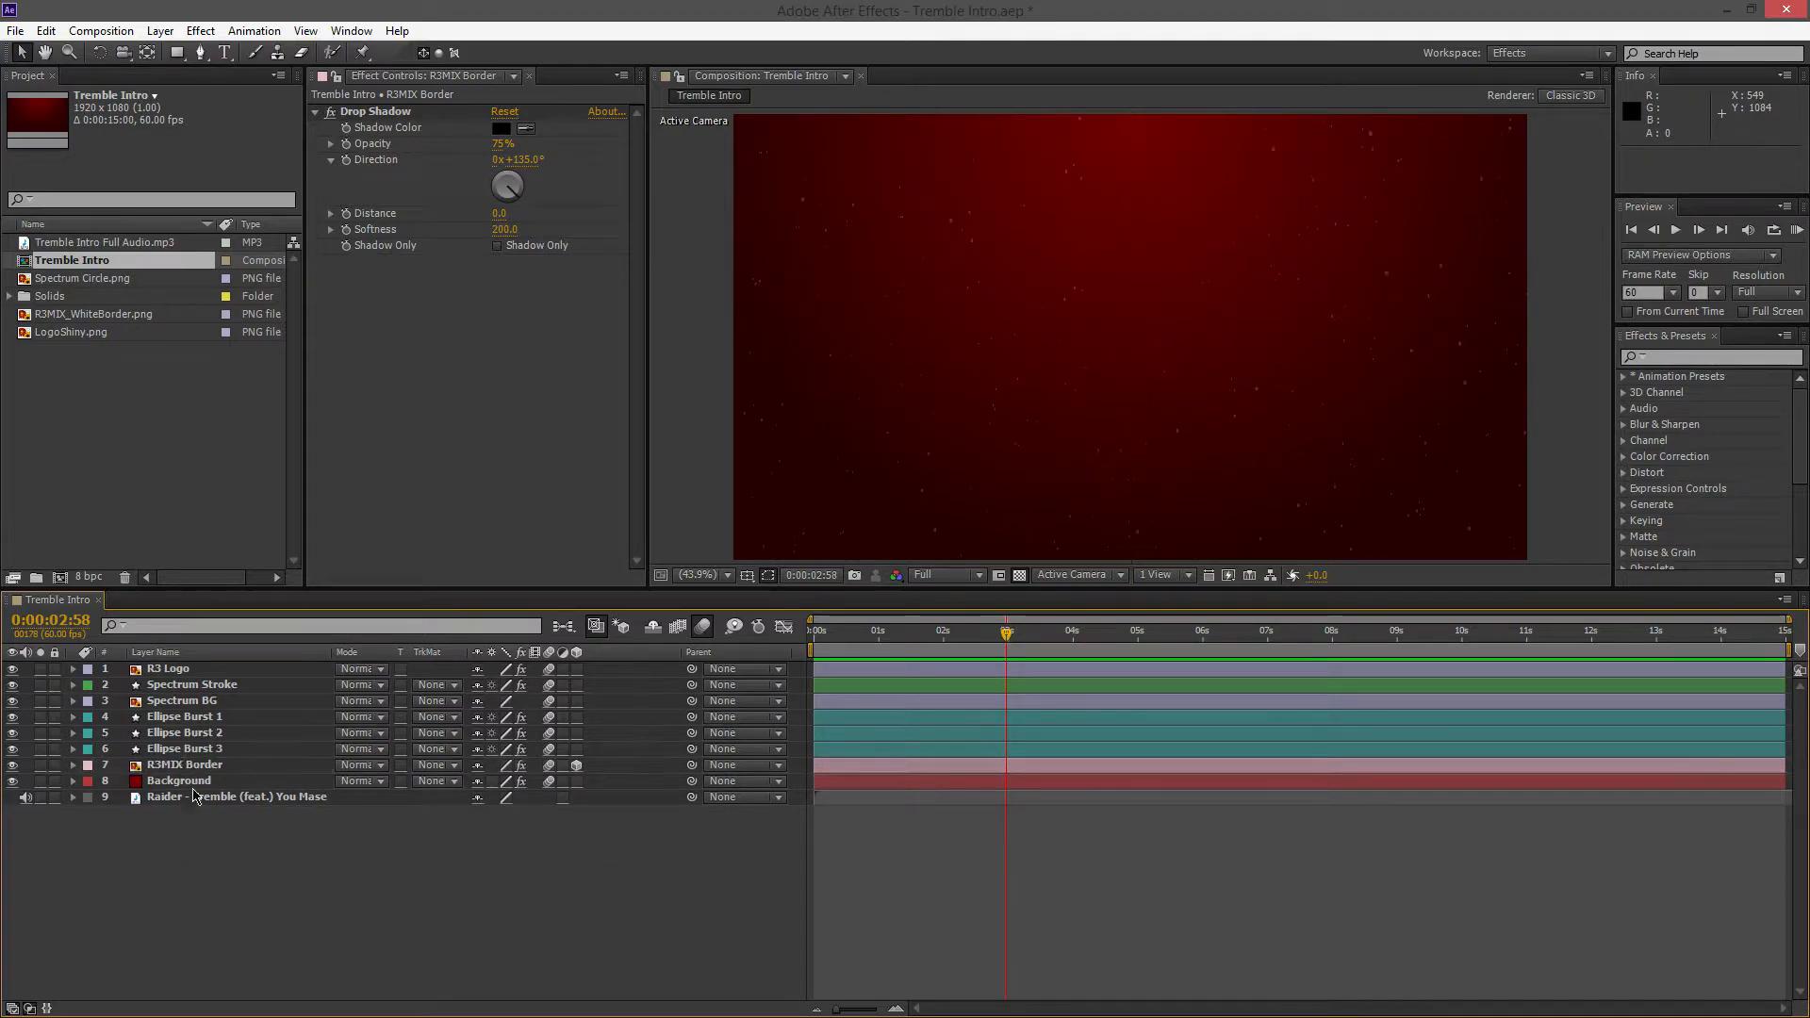
Reveal the keyframed properties of the six layers from R3 Logo down to Ellipse Burst 3
{"action": "left_click", "coordinate": [209, 716]}
{"action": "left_click", "coordinate": [188, 701]}
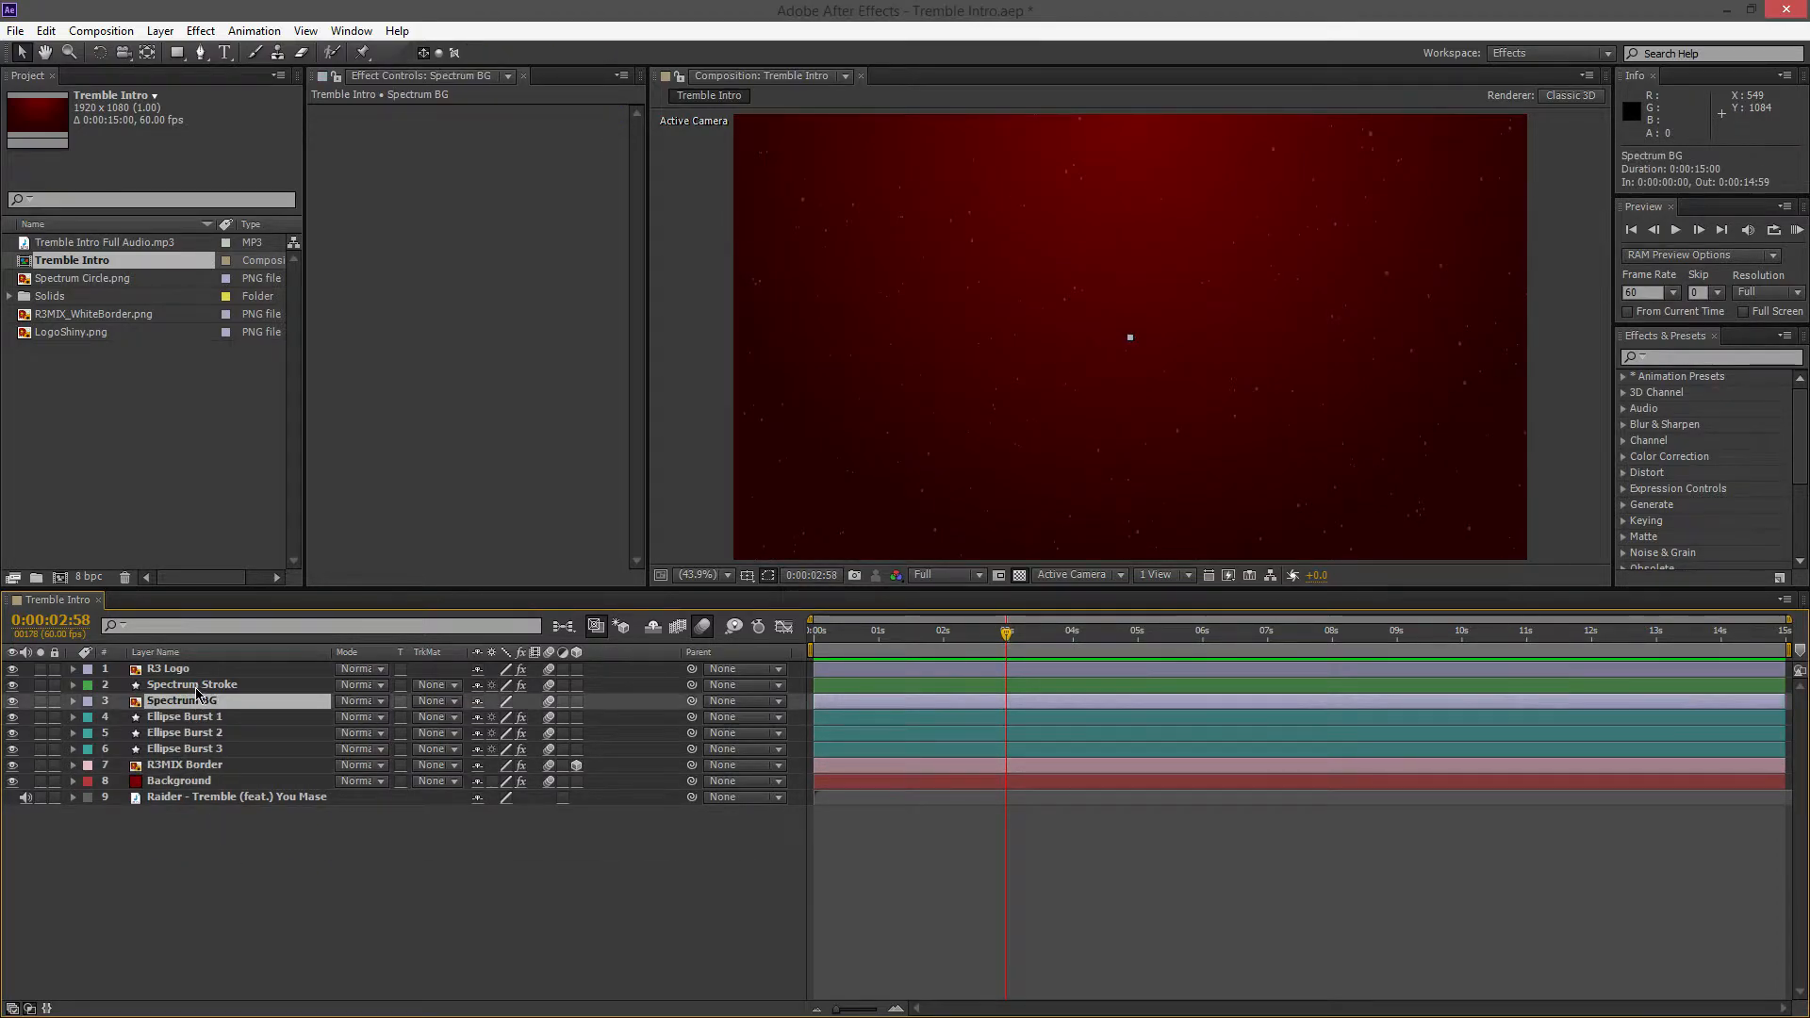
{"action": "left_click", "coordinate": [192, 685]}
{"action": "left_click", "coordinate": [169, 668]}
{"action": "left_click", "coordinate": [212, 748], "text": "shift"}
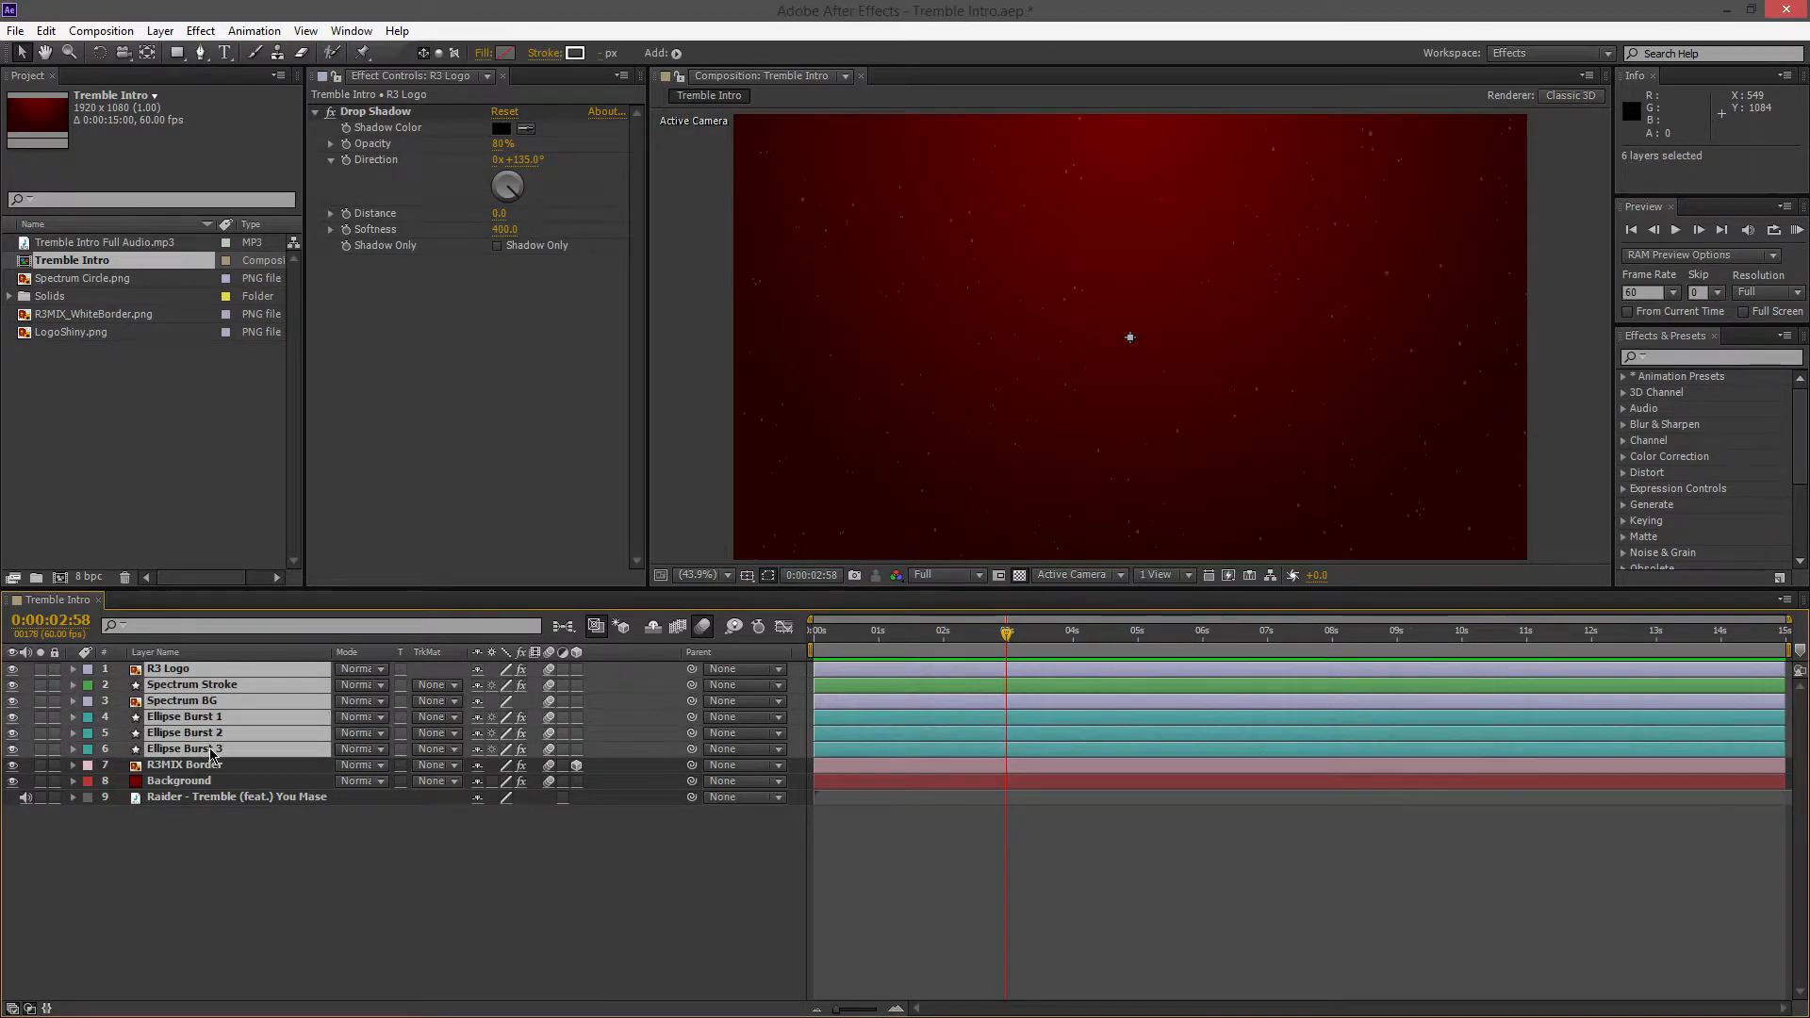
{"action": "key", "text": "u"}
{"action": "left_click", "coordinate": [316, 981]}
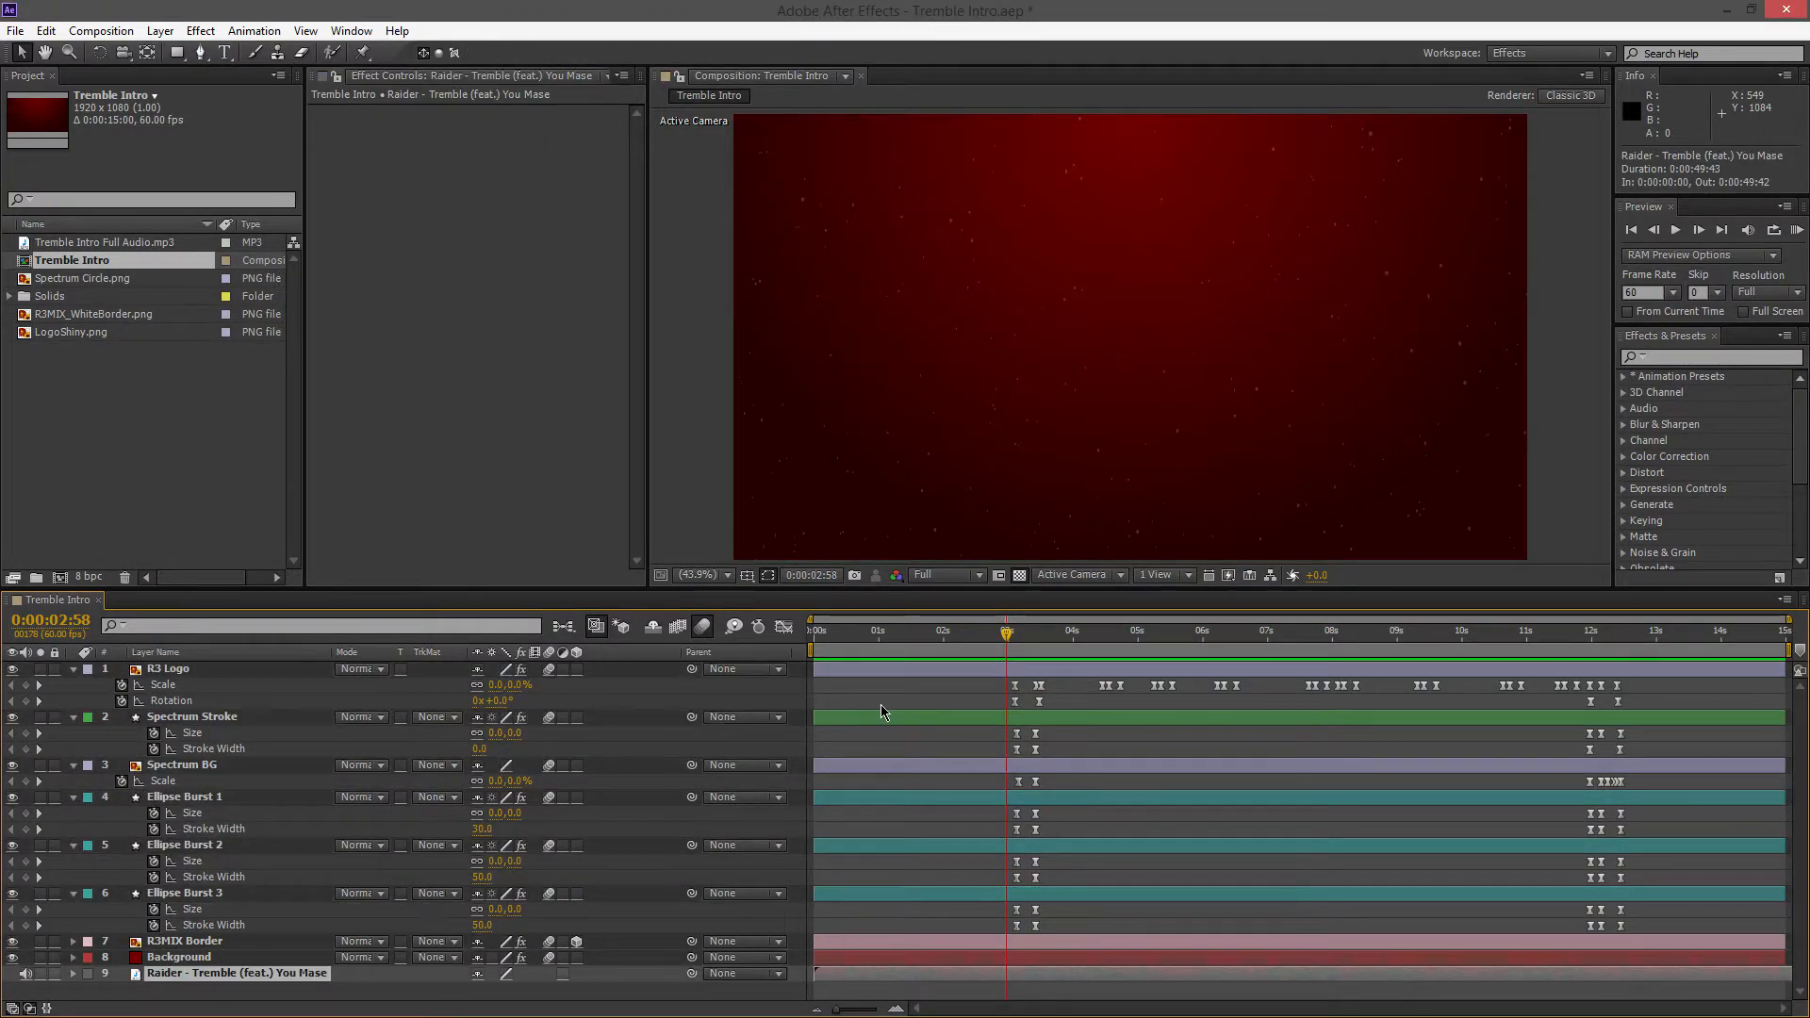
Scrub from 0:00:03:02 to 0:00:03:22 to review how the logo, spectrum circle and ellipse bursts expand
{"action": "left_click_drag", "start_coordinate": [992, 642], "coordinate": [1011, 644]}
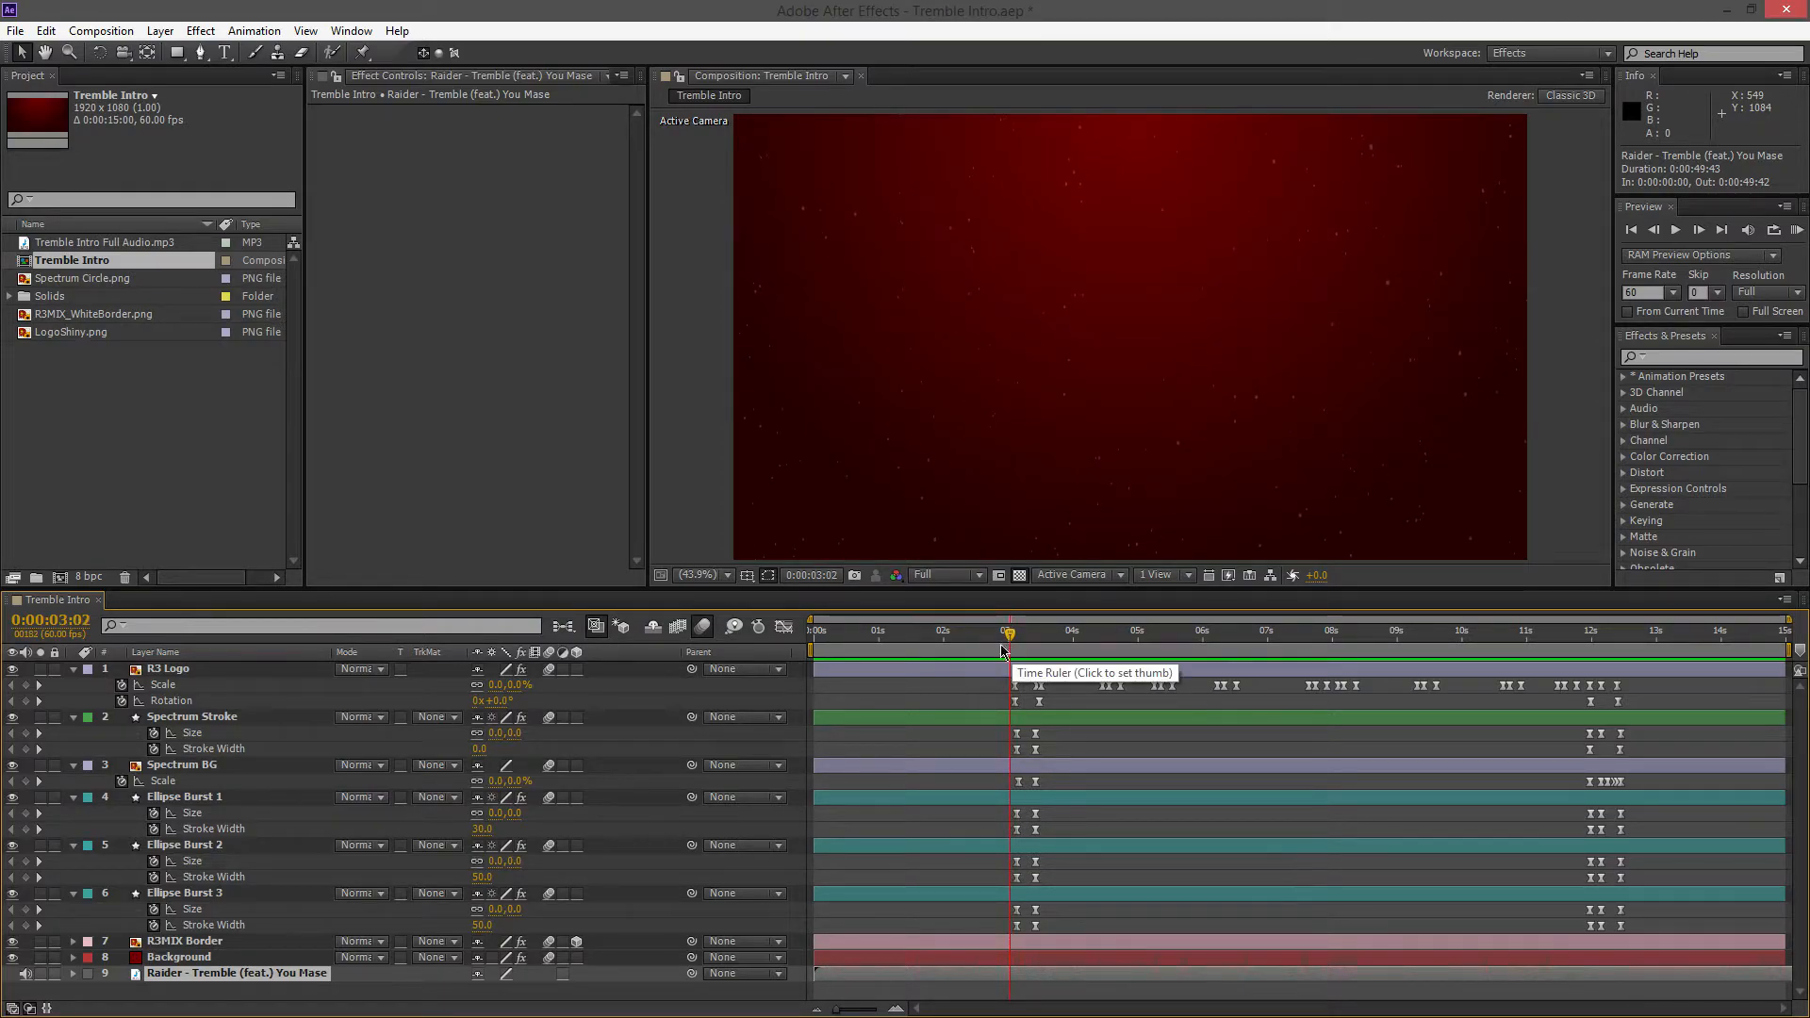
{"action": "mouse_move", "coordinate": [1010, 641]}
{"action": "left_mouse_down"}
{"action": "mouse_move", "coordinate": [1031, 669]}
{"action": "mouse_move", "coordinate": [1006, 669]}
{"action": "mouse_move", "coordinate": [1029, 660]}
{"action": "left_mouse_up"}
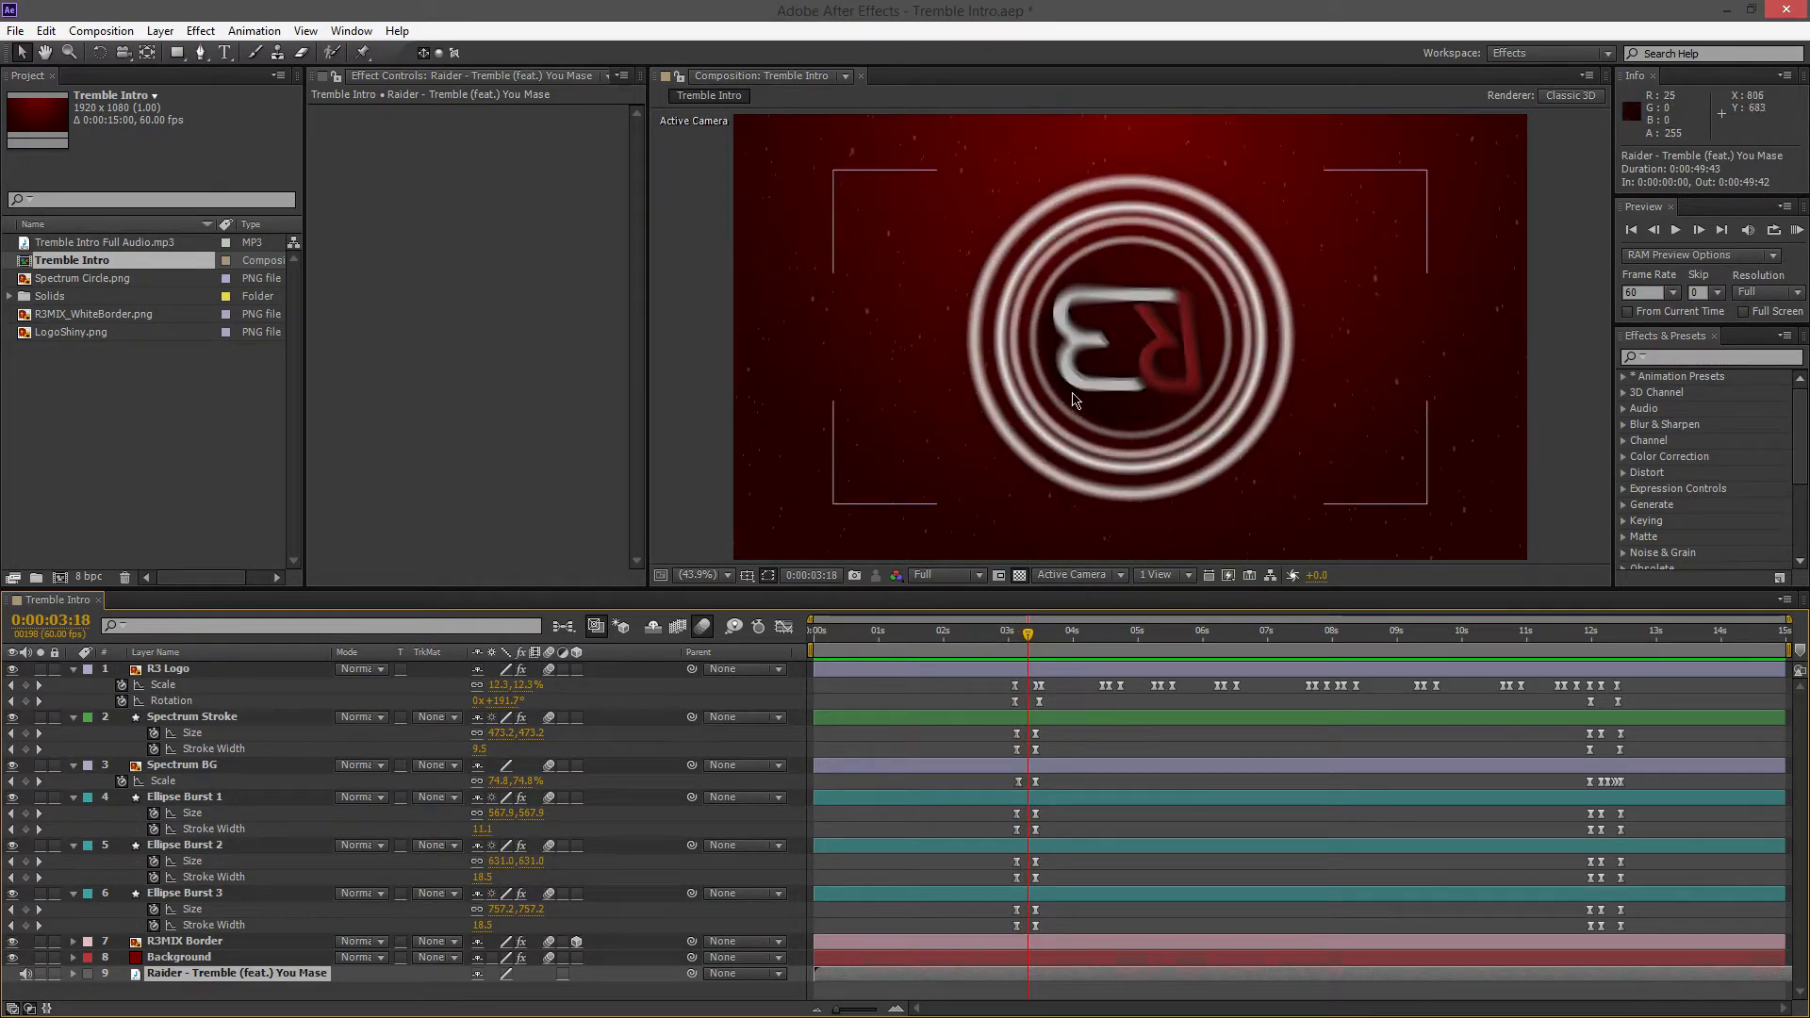
{"action": "left_click", "coordinate": [1030, 640]}
{"action": "left_click", "coordinate": [1032, 640]}
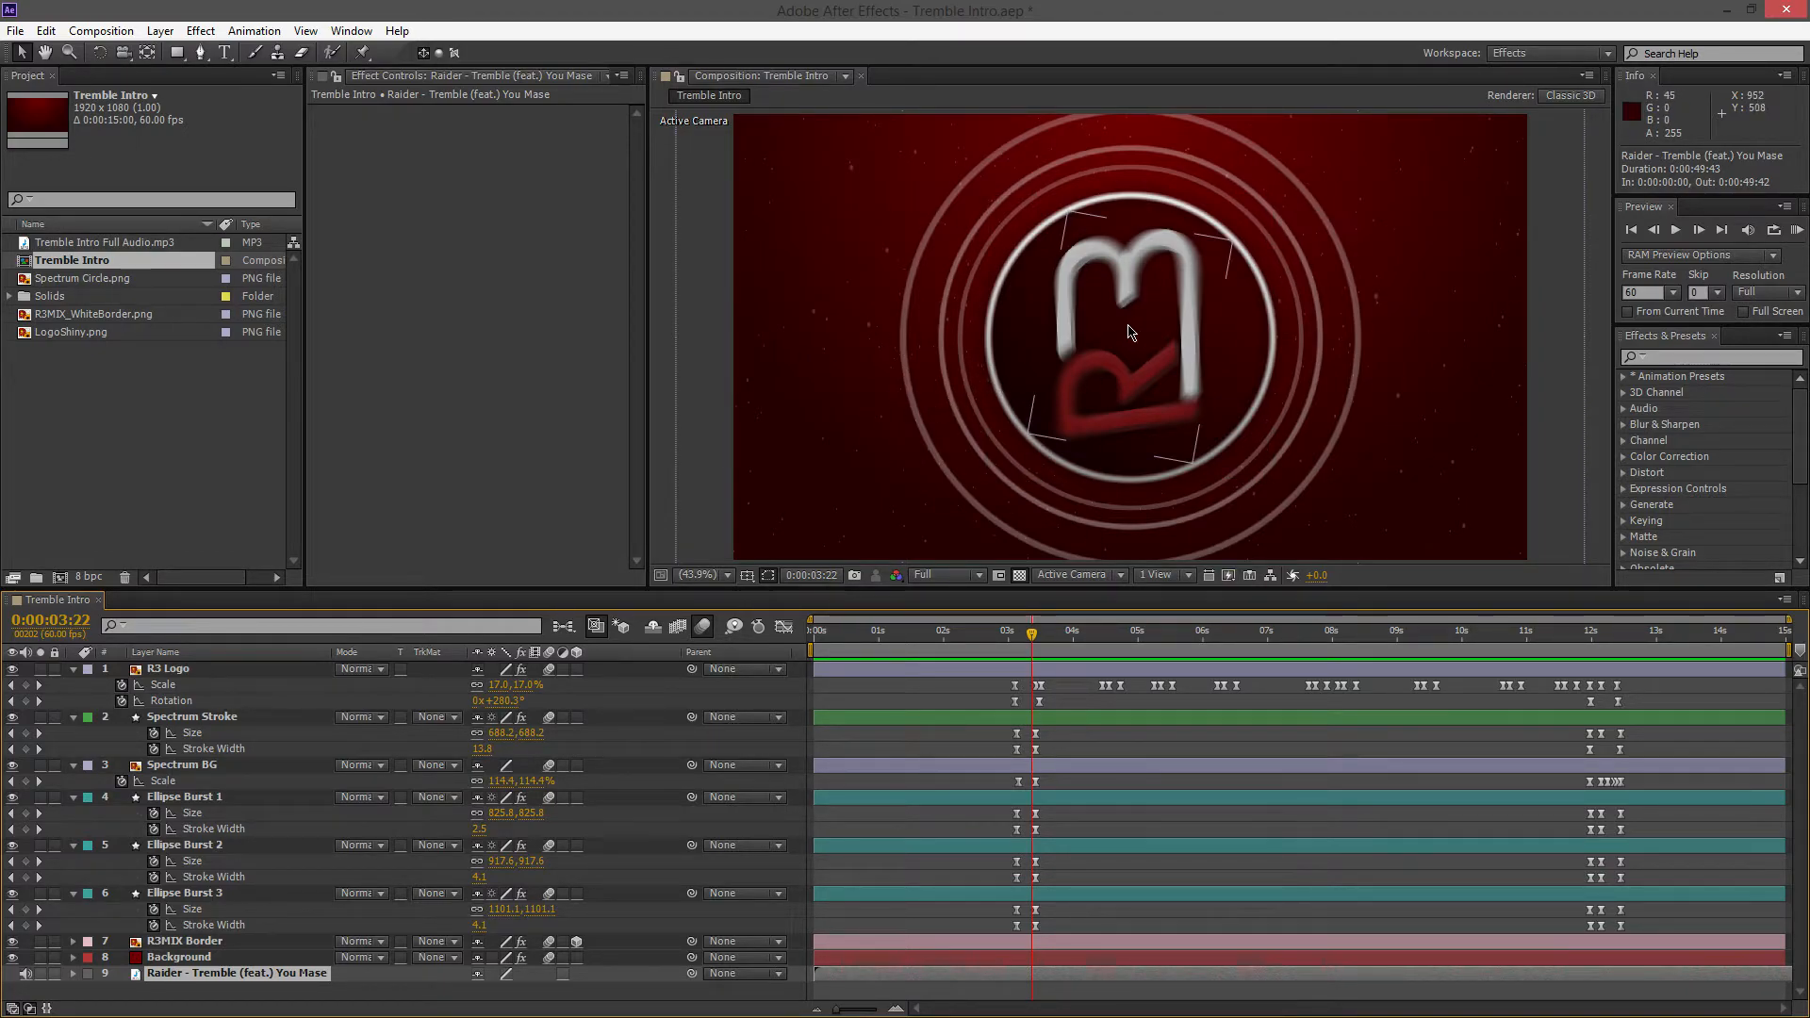
Highlight the first keyframes of the logo, spectrum and ellipse burst layers, deselect them, and replay their opening animation up to 0:00:03:15
{"action": "mouse_move", "coordinate": [1033, 635]}
{"action": "left_mouse_down"}
{"action": "mouse_move", "coordinate": [1016, 644]}
{"action": "mouse_move", "coordinate": [1024, 954]}
{"action": "left_mouse_up"}
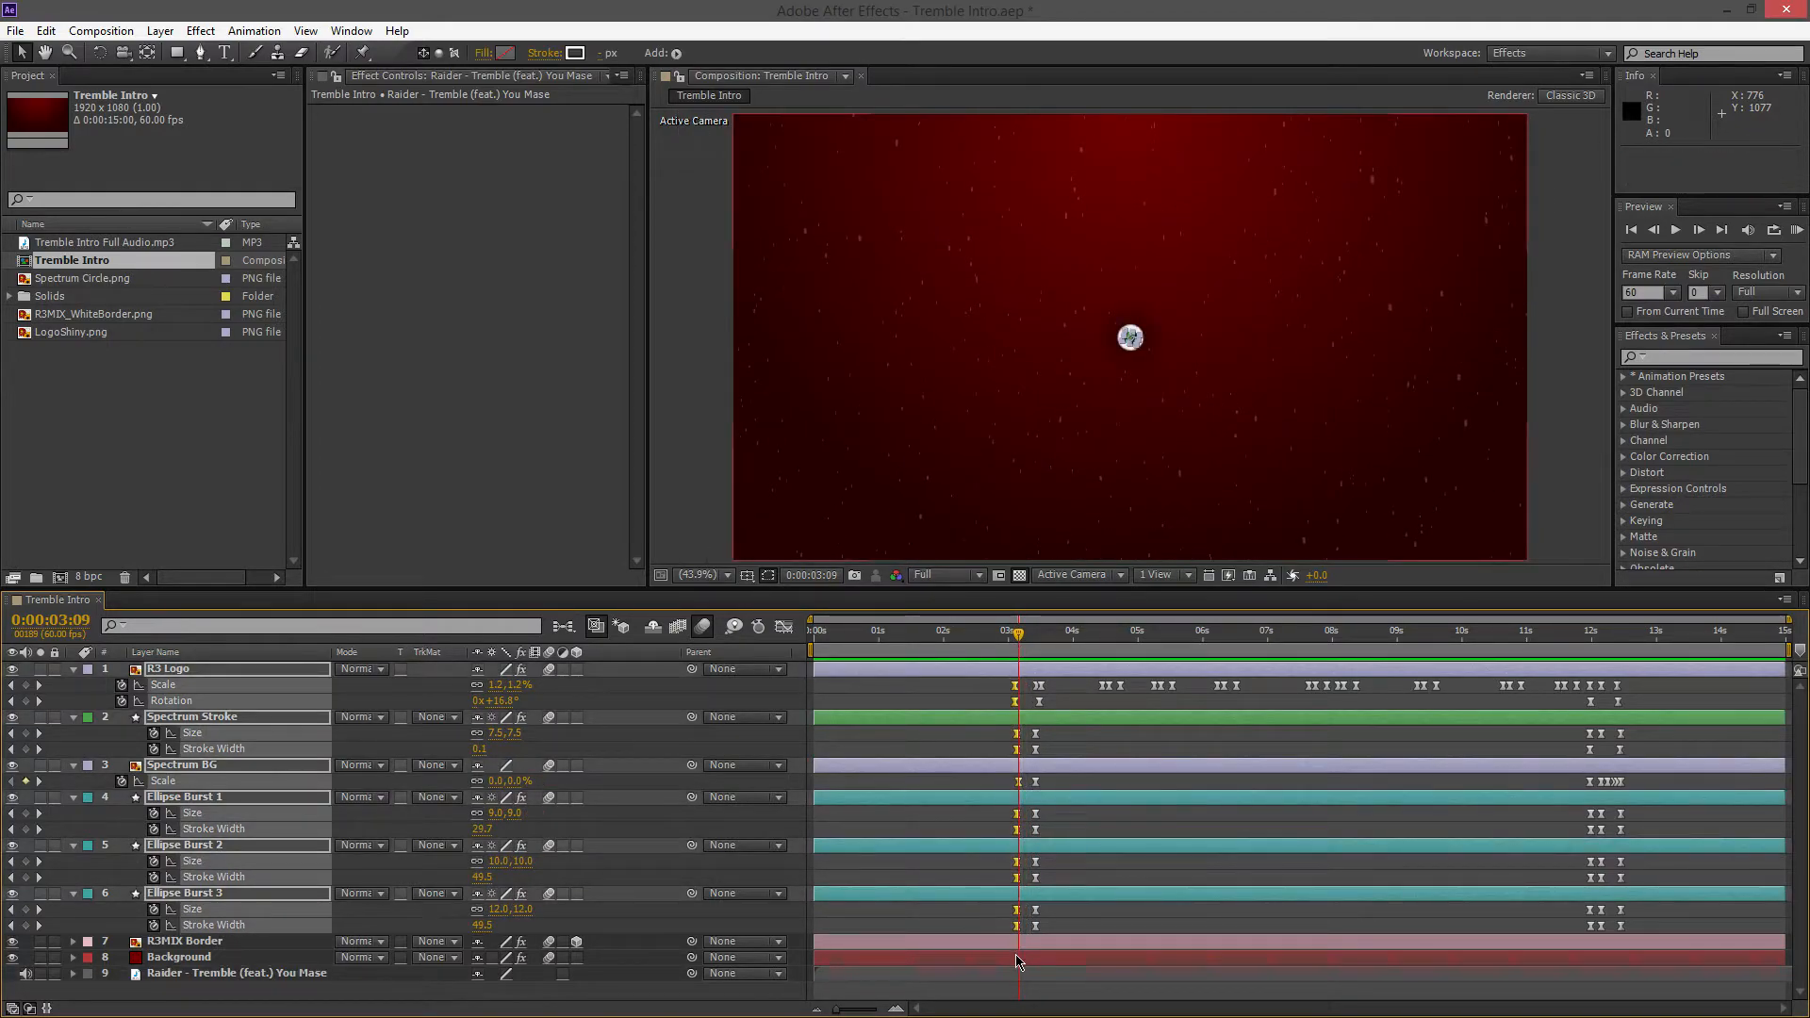
{"action": "left_click_drag", "start_coordinate": [1018, 634], "coordinate": [1012, 637]}
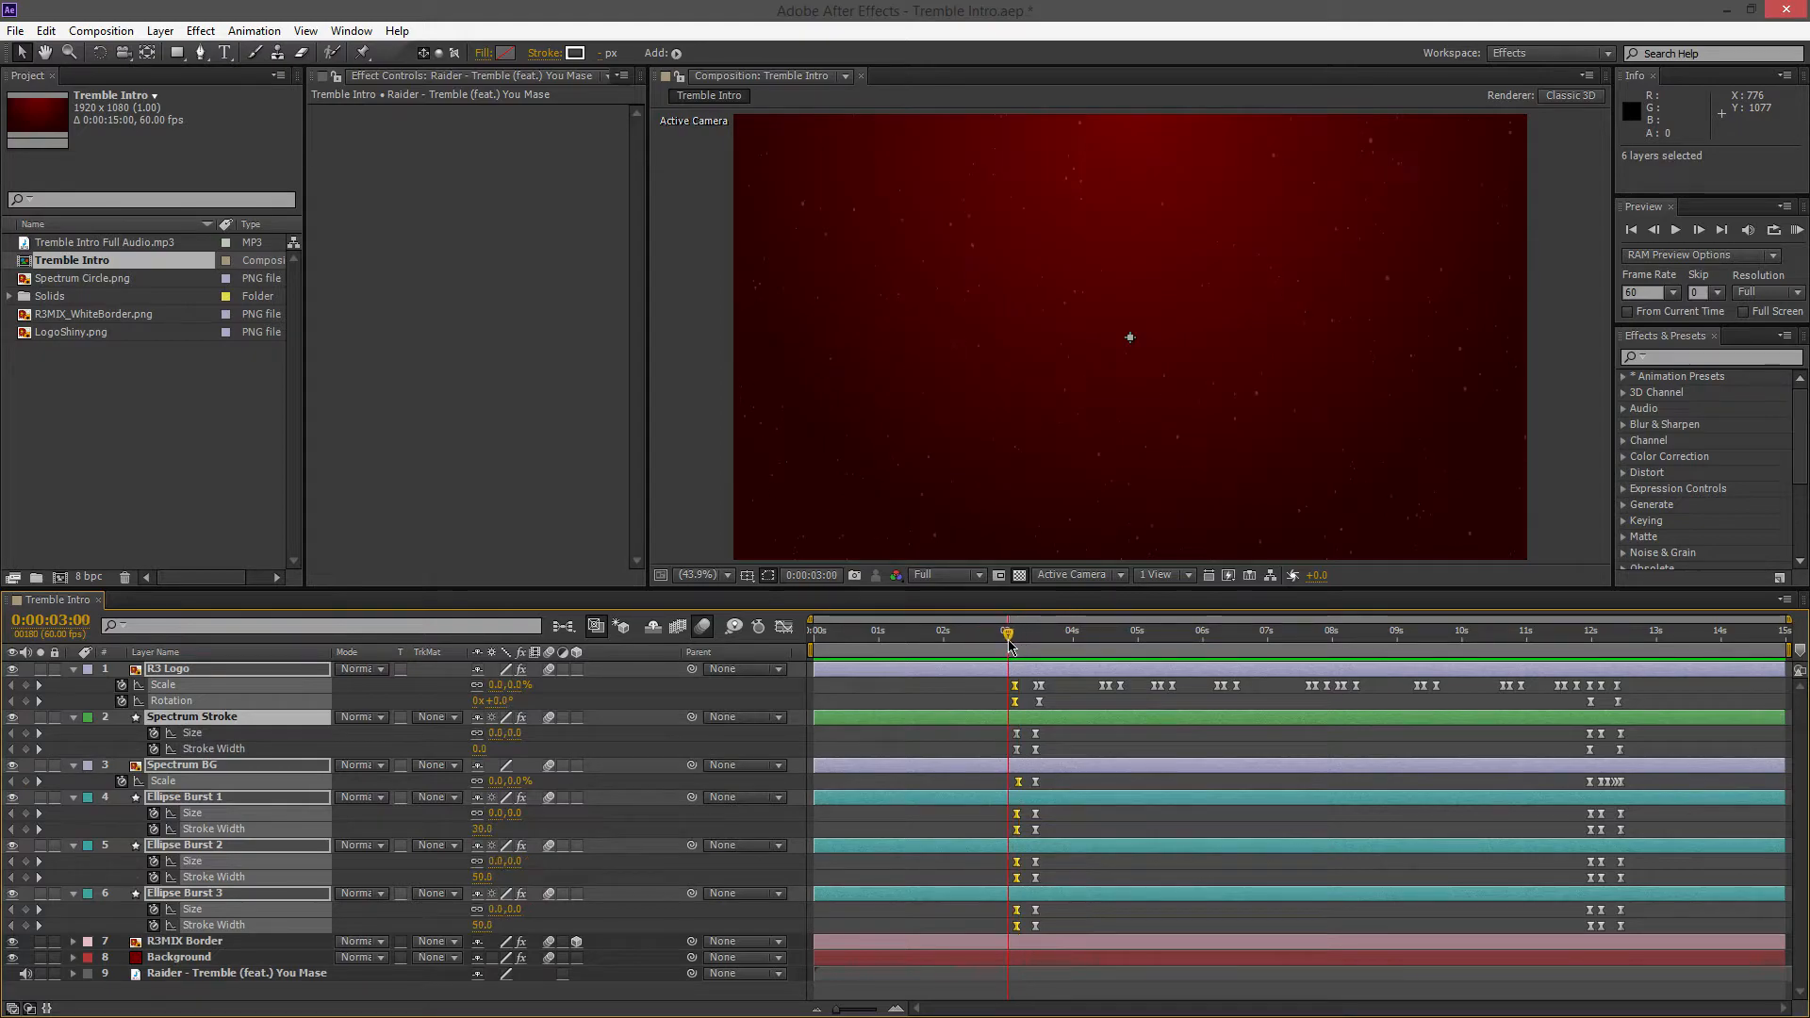
{"action": "left_click", "coordinate": [967, 698]}
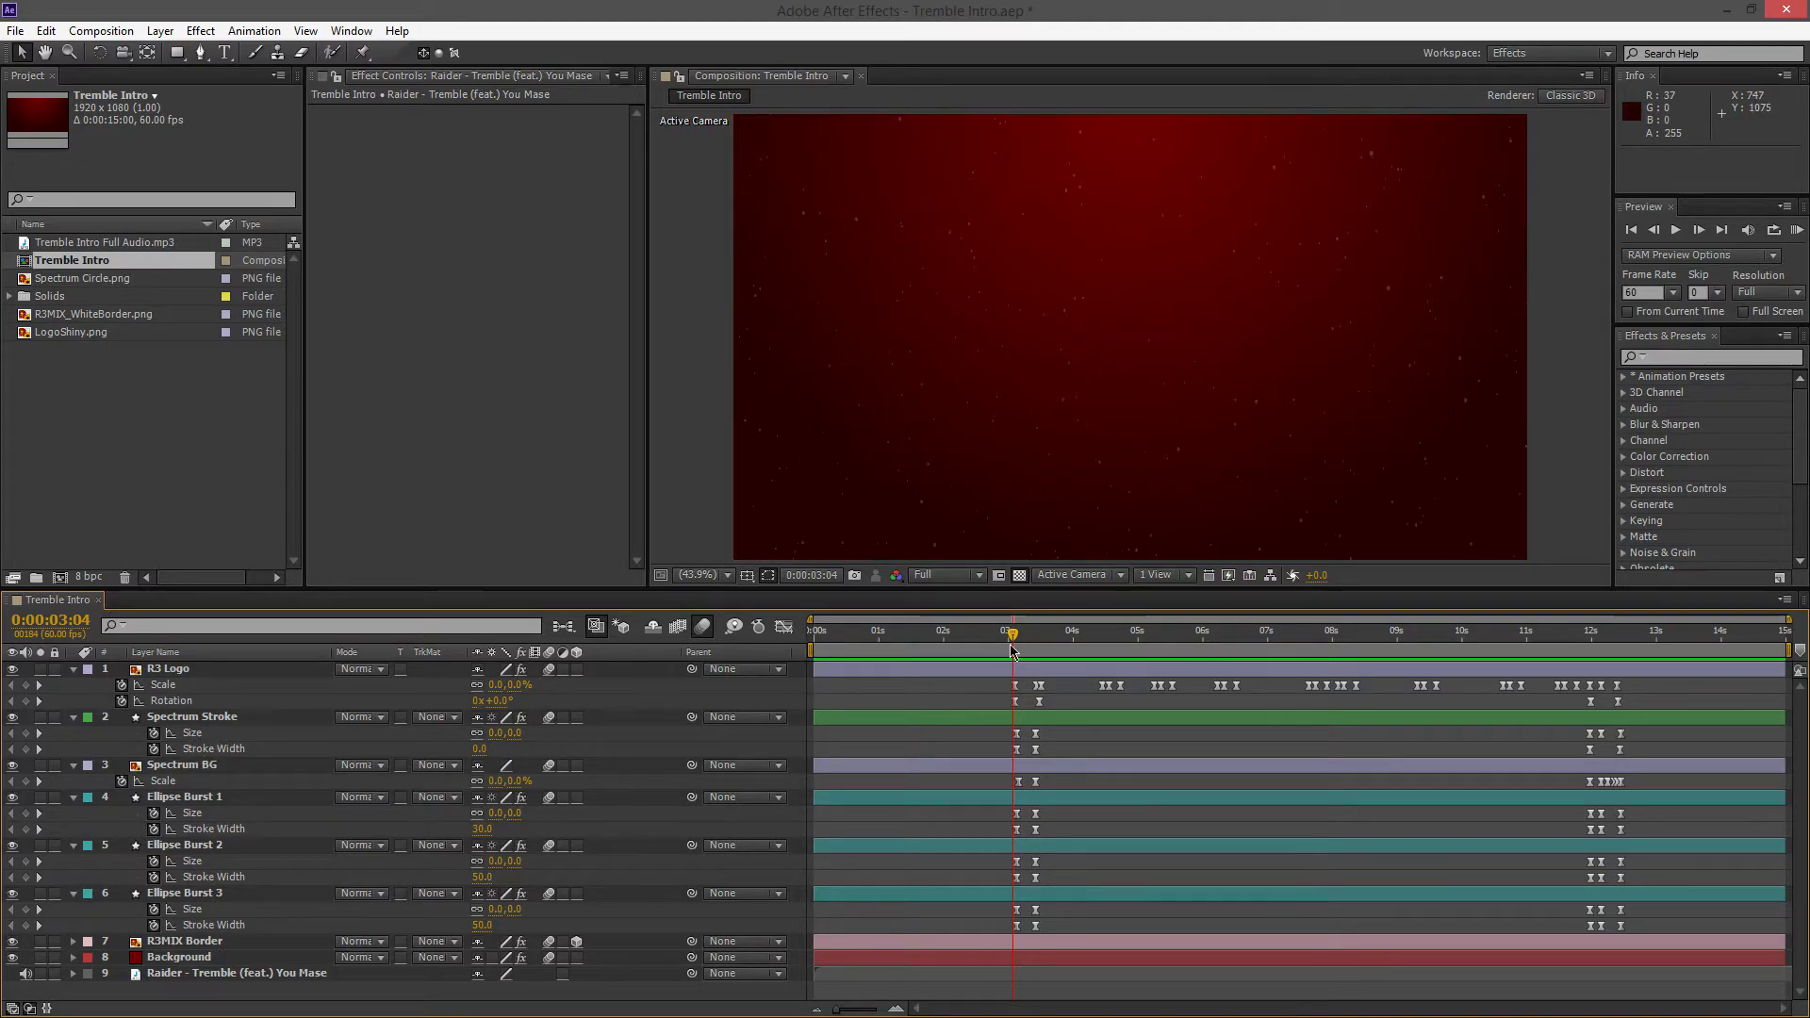
{"action": "left_click_drag", "start_coordinate": [1013, 644], "coordinate": [1025, 644]}
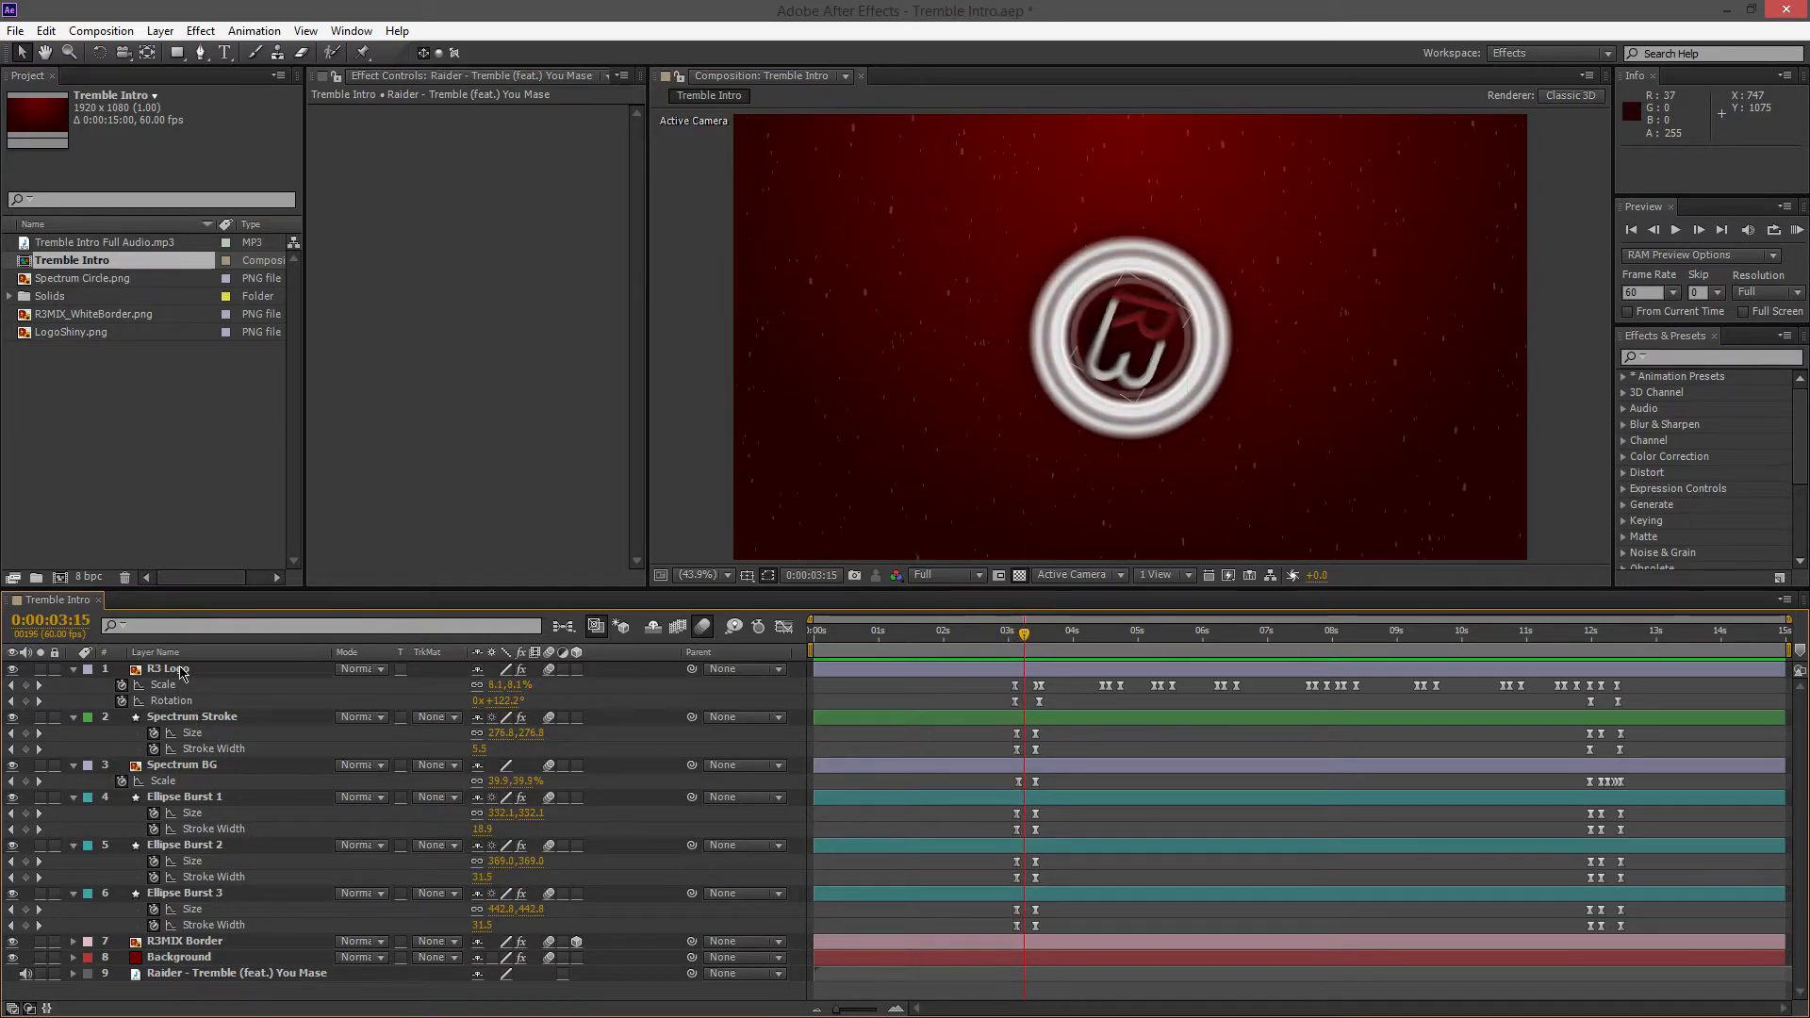
Open the first two Rotation keyframes of the R3 Logo layer to inspect their values, closing each dialog without changes
{"action": "left_click", "coordinate": [173, 701]}
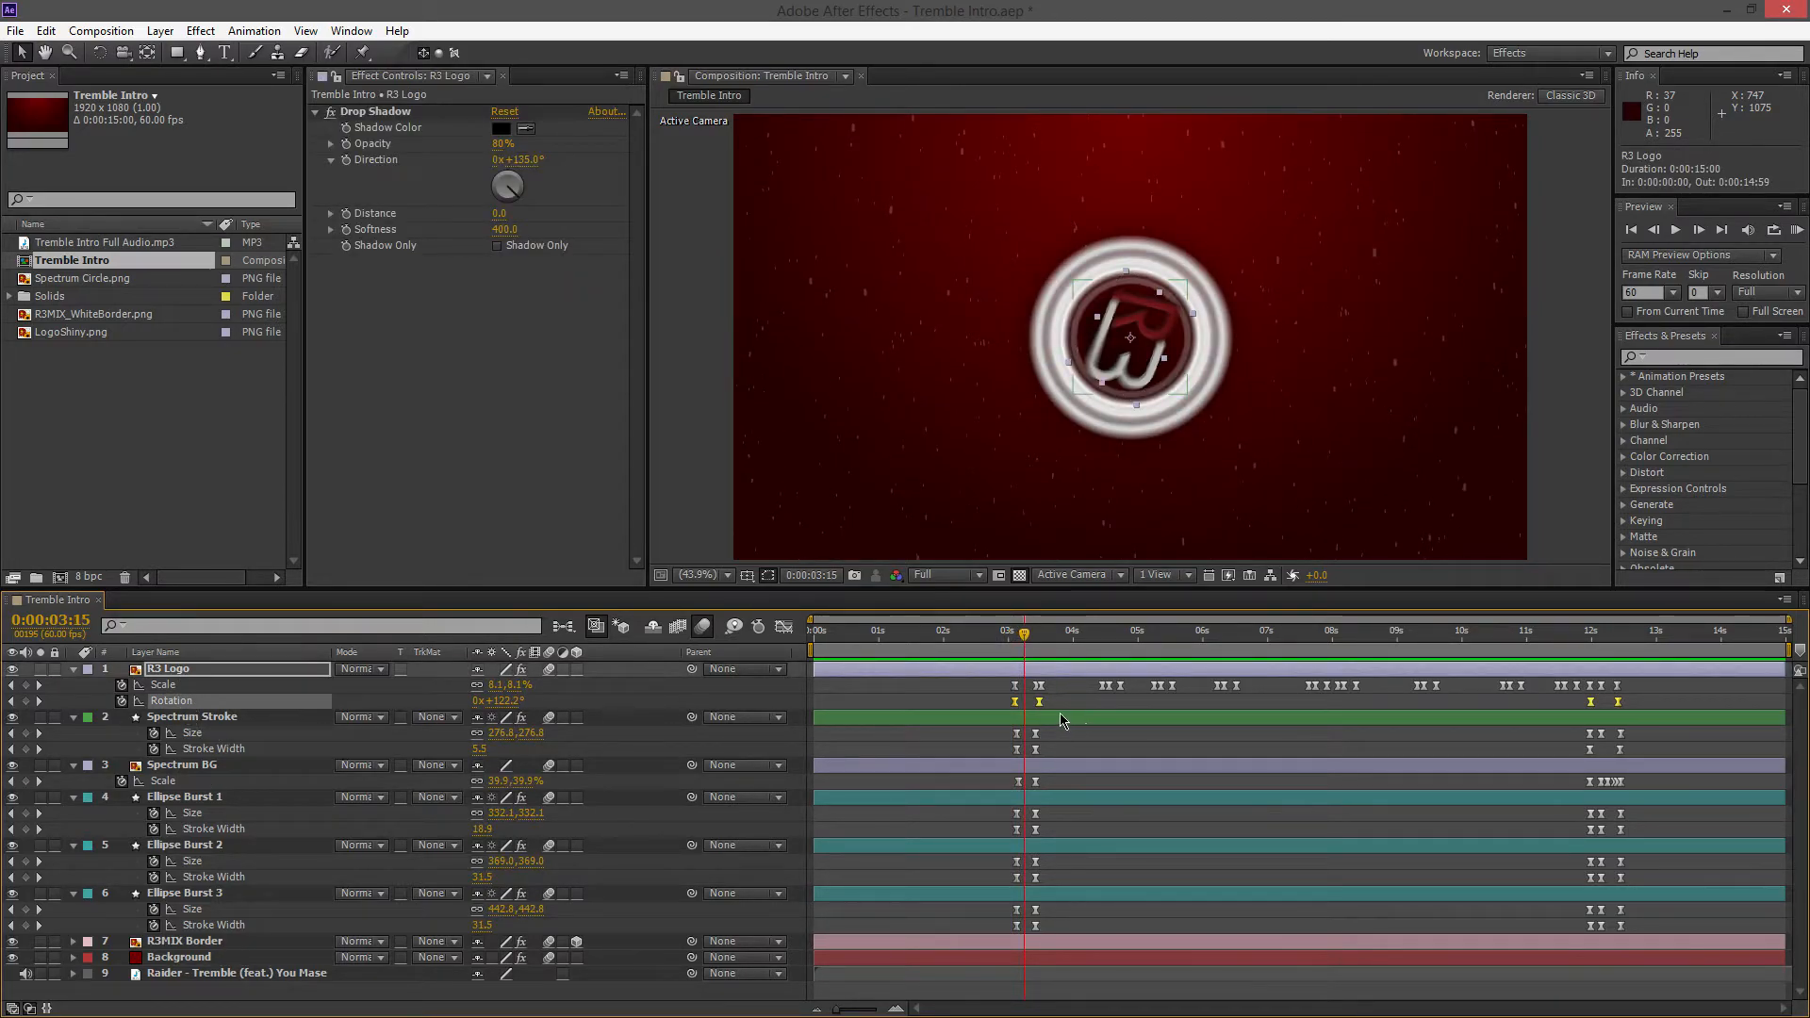
{"action": "double_click", "coordinate": [1015, 702]}
{"action": "left_click", "coordinate": [1043, 432]}
{"action": "mouse_move", "coordinate": [1041, 710]}
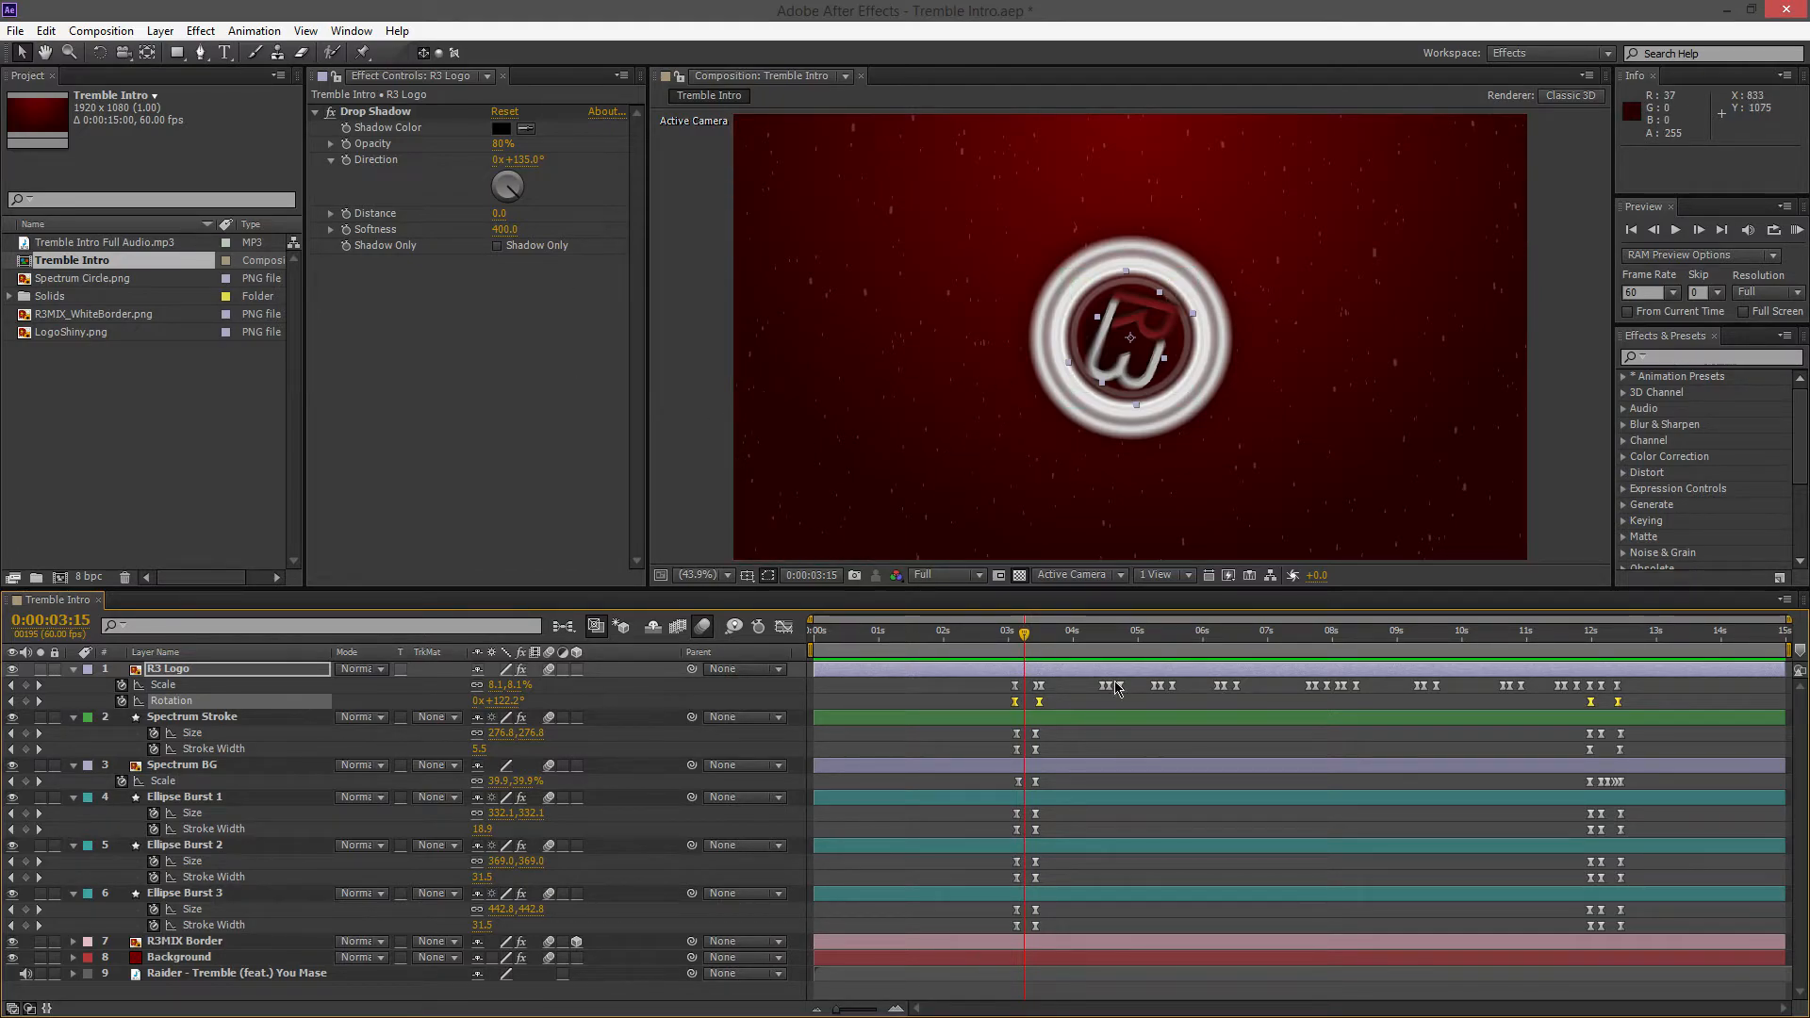
{"action": "double_click", "coordinate": [1040, 702]}
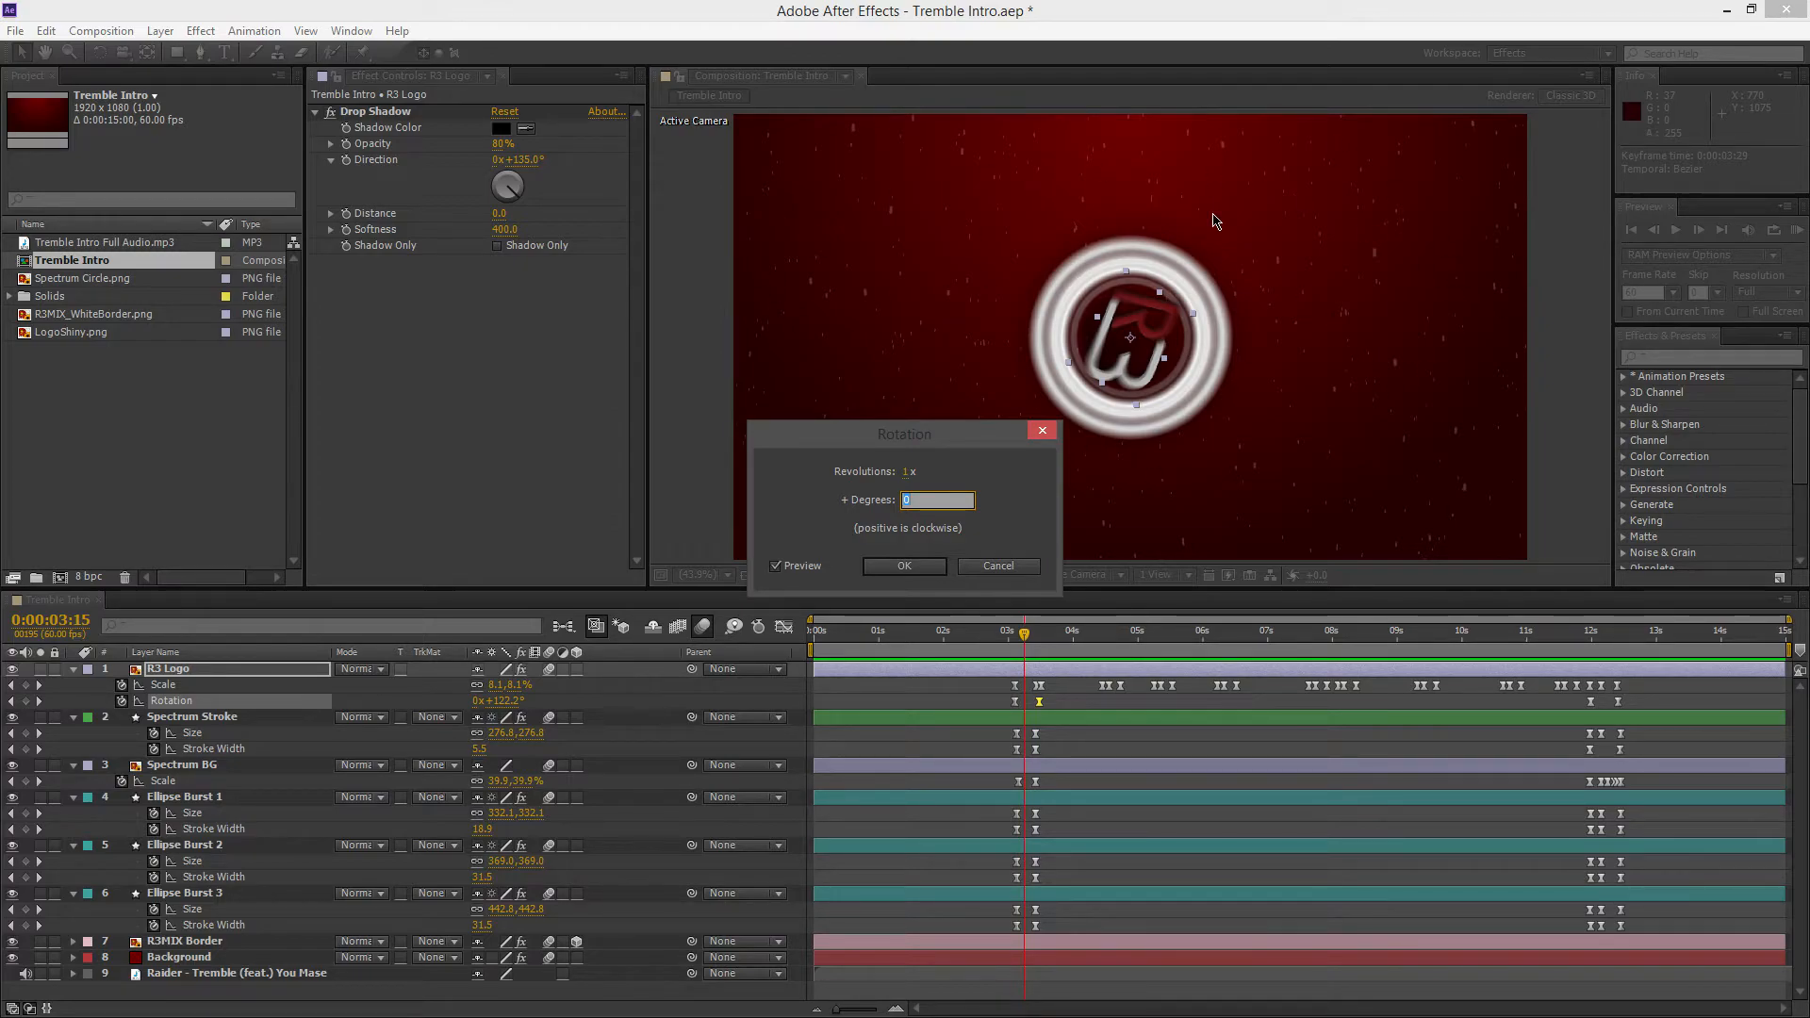
{"action": "left_click", "coordinate": [1039, 432]}
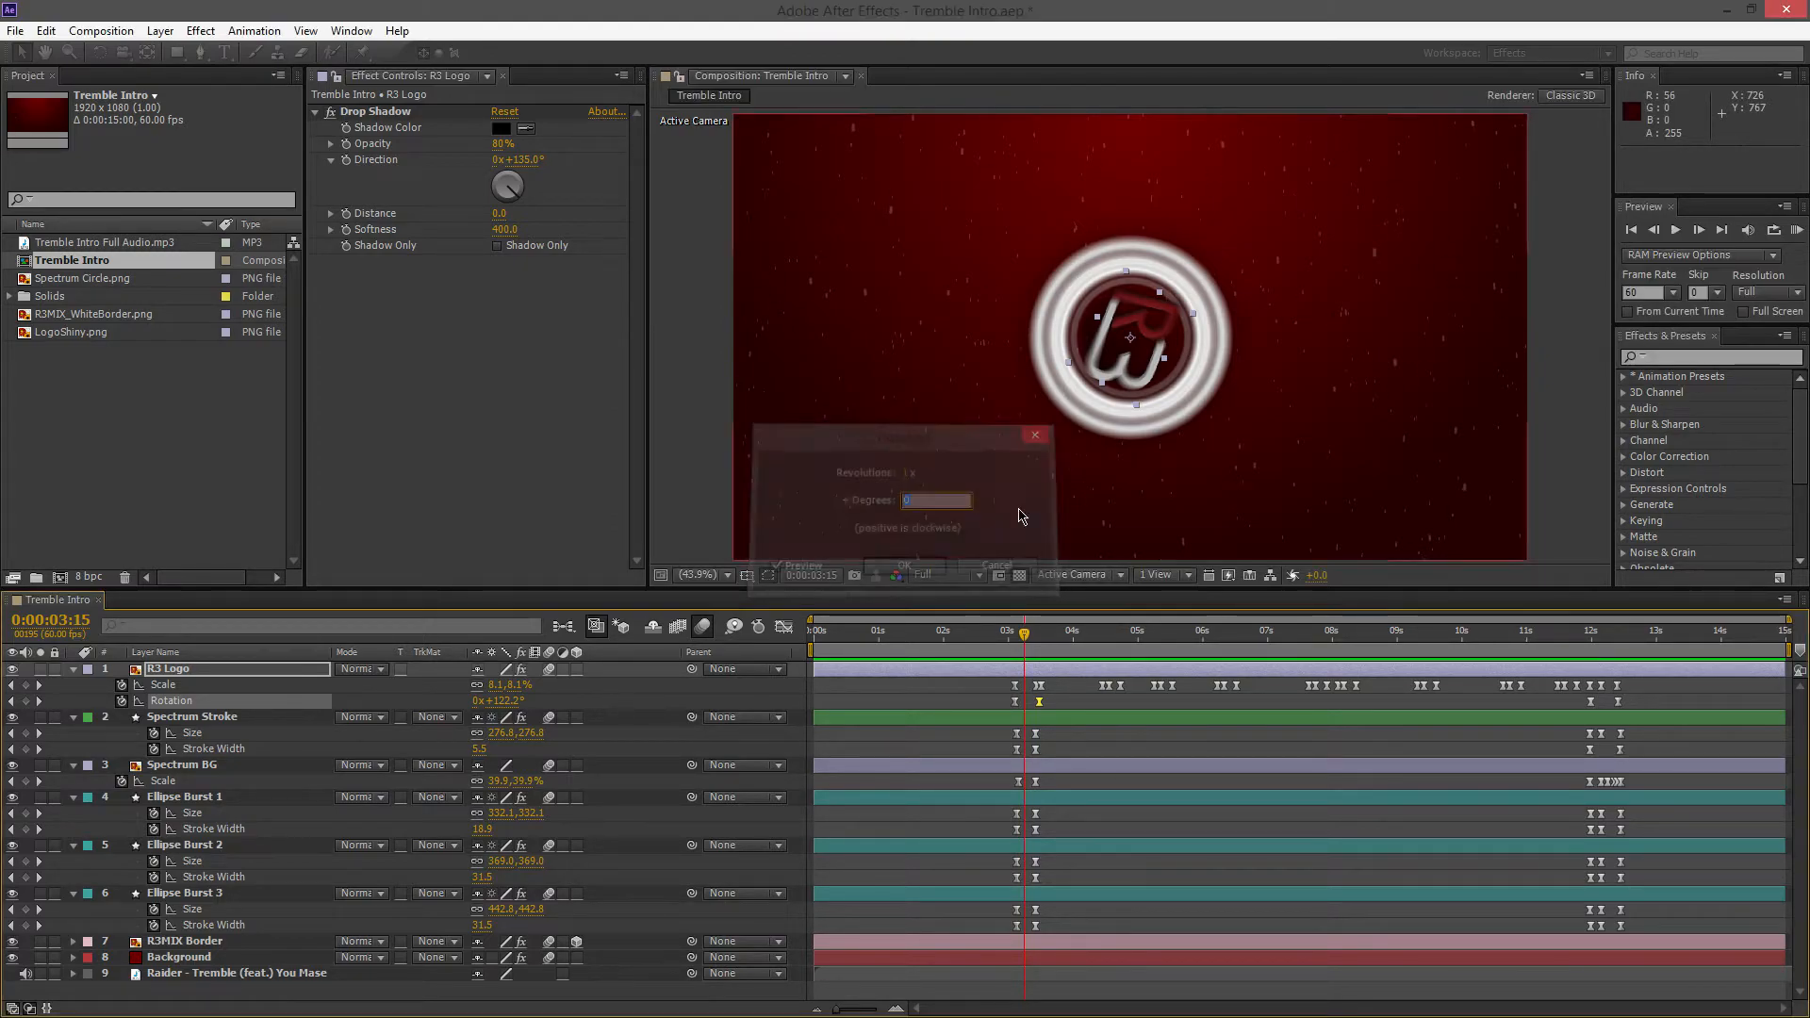
Review the R3 Logo's Scale keyframes by scrubbing to 0:00:04:23 and highlighting the middle group, deselect them, and return to 0:00:03:09
{"action": "left_click", "coordinate": [1063, 700]}
{"action": "left_click_drag", "start_coordinate": [1024, 637], "coordinate": [1485, 698]}
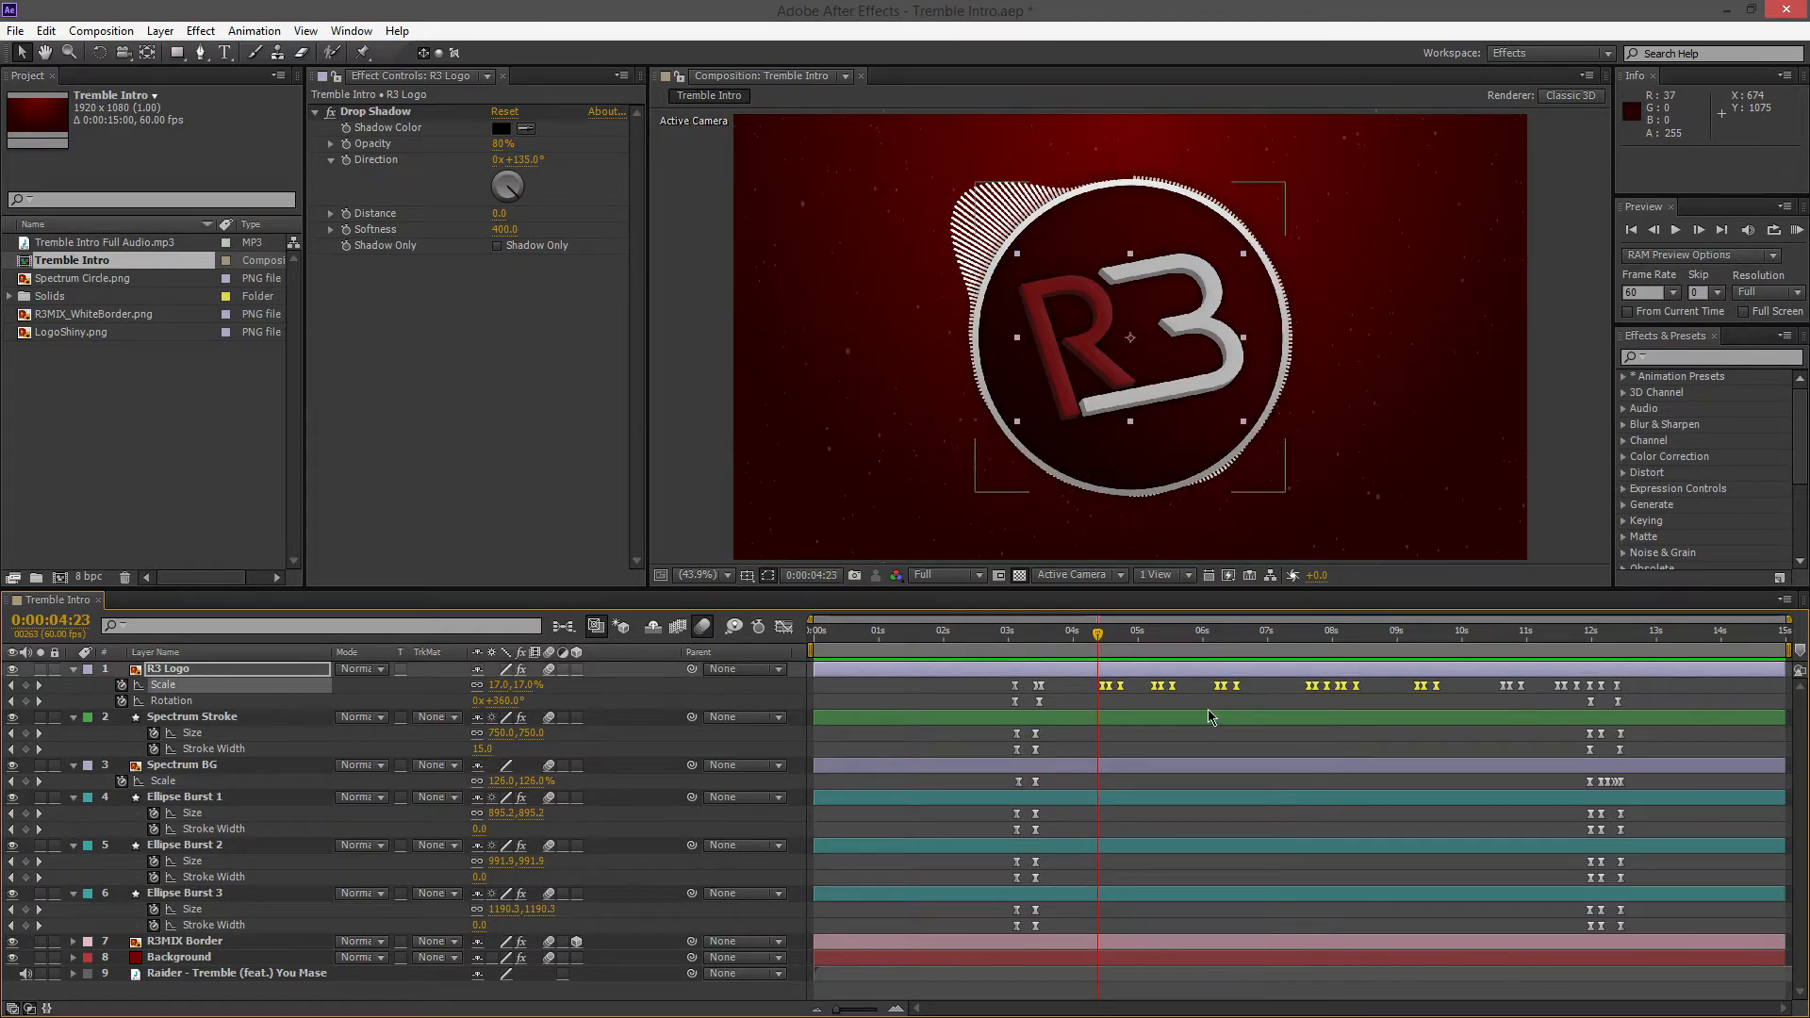
{"action": "left_click", "coordinate": [1135, 700]}
{"action": "left_click_drag", "start_coordinate": [1098, 651], "coordinate": [1020, 681]}
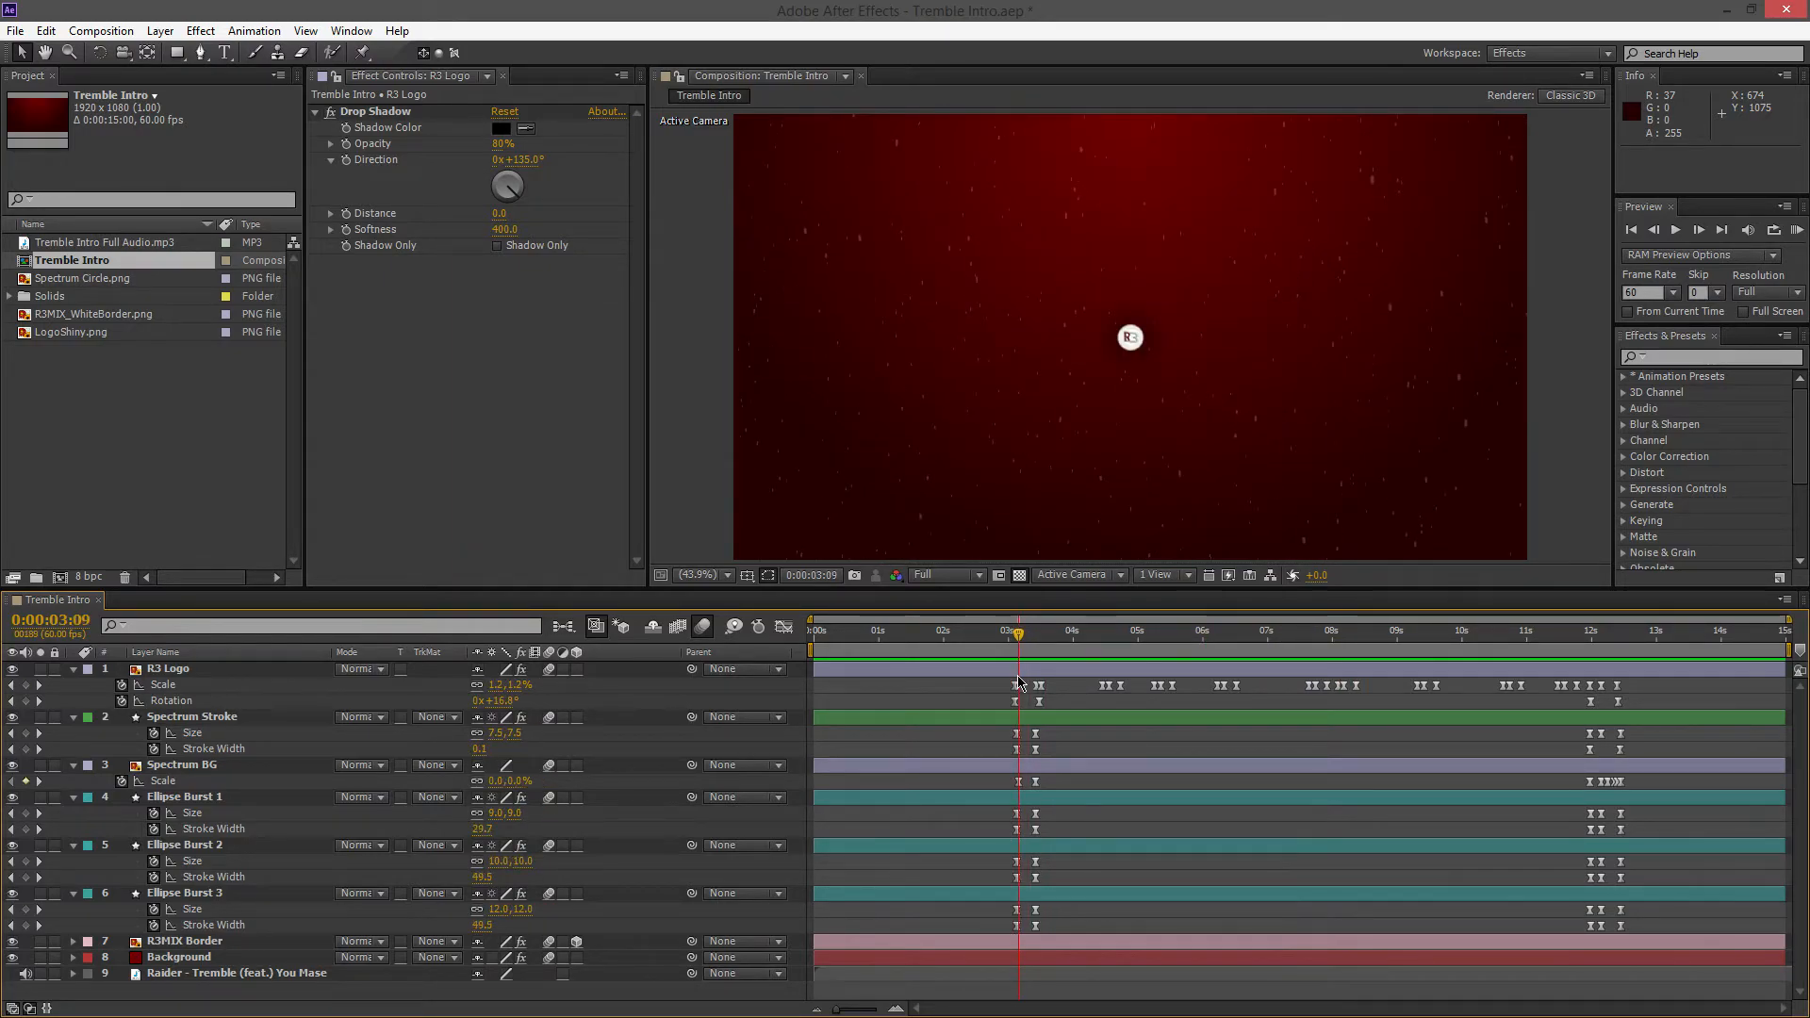
Play the opening burst to 0:00:03:18, highlight Spectrum BG's Scale keyframes, and continue playback to 0:00:03:52
{"action": "left_click", "coordinate": [230, 799]}
{"action": "key", "text": "space"}
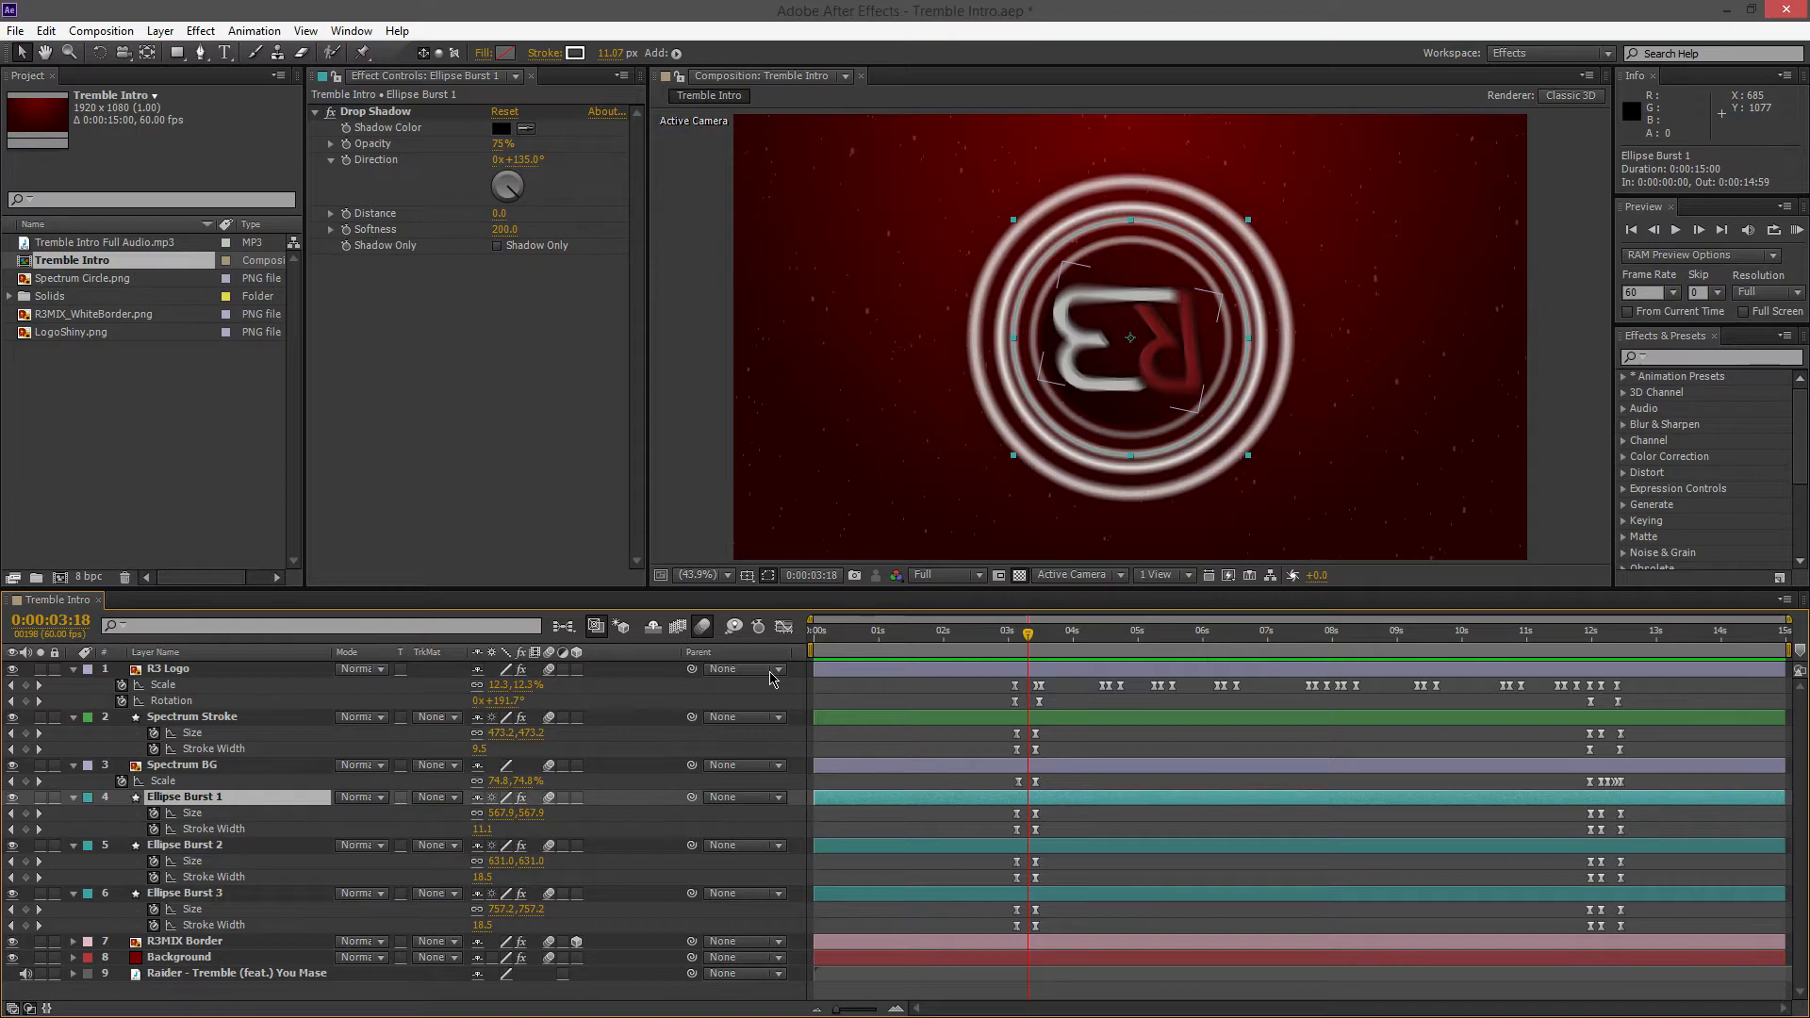
{"action": "left_click_drag", "start_coordinate": [1003, 728], "coordinate": [1052, 933]}
{"action": "left_click", "coordinate": [975, 740]}
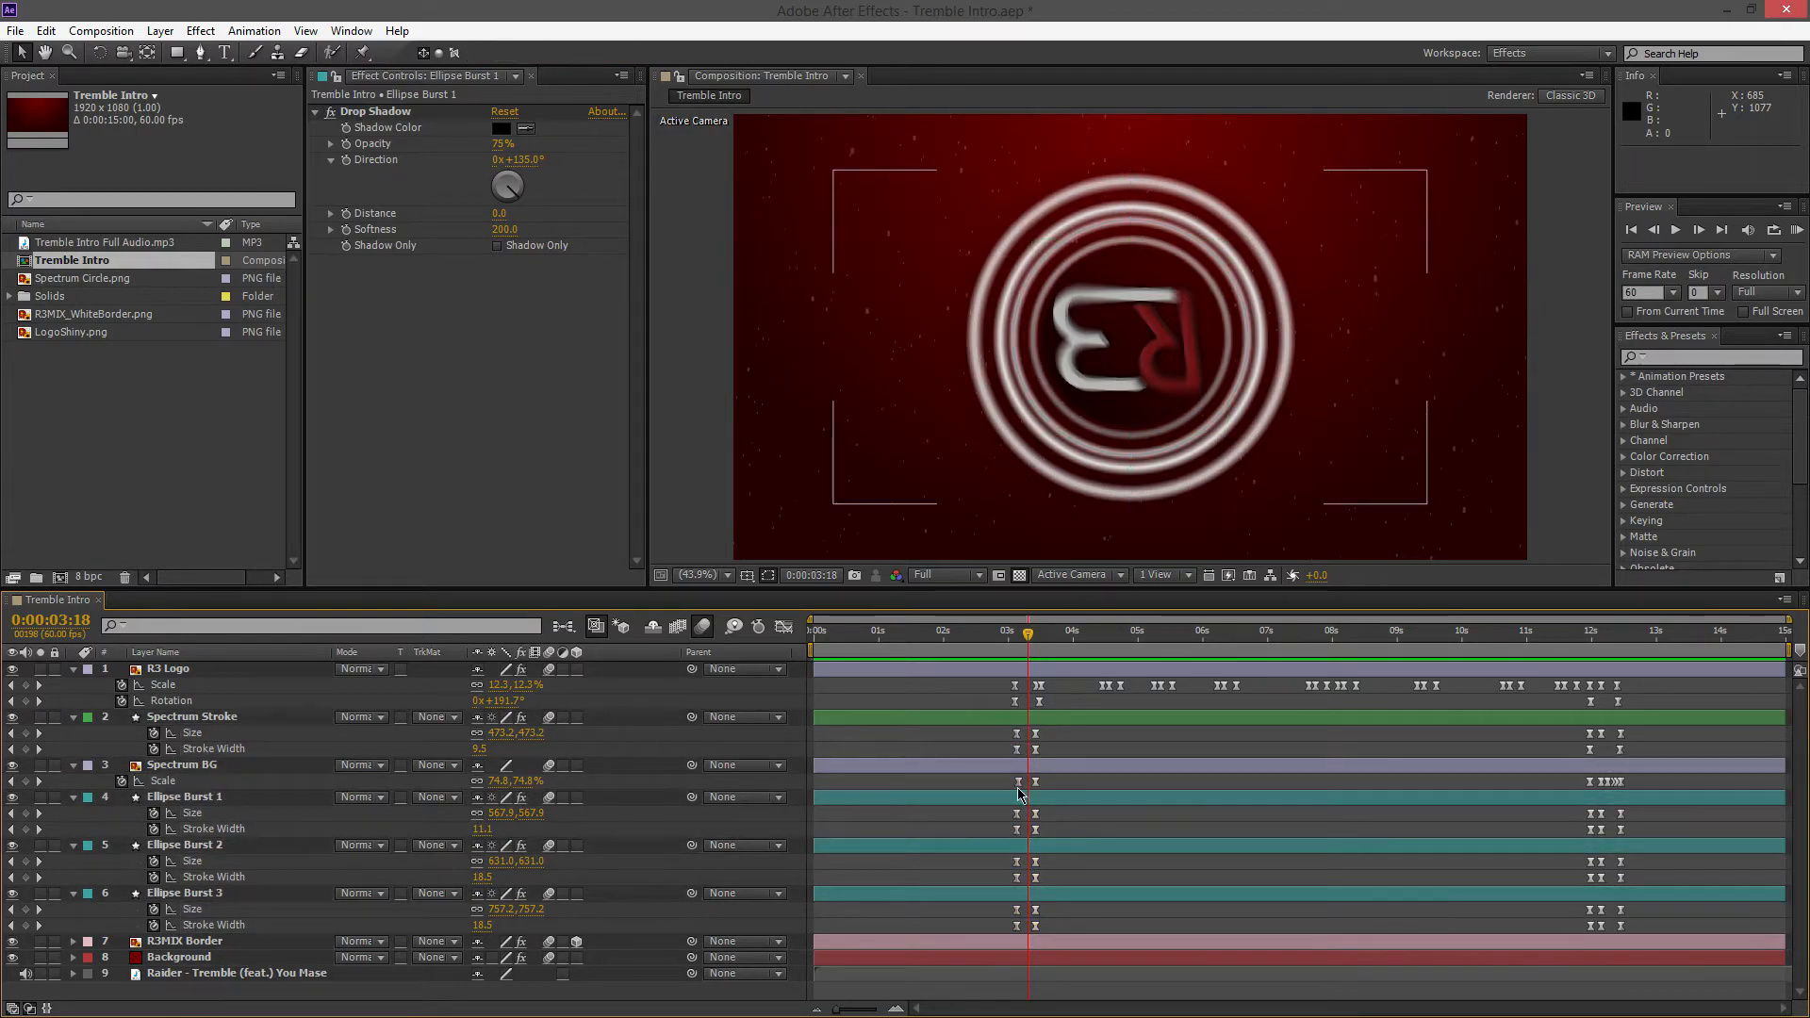
{"action": "left_click", "coordinate": [175, 783]}
{"action": "key", "text": "space"}
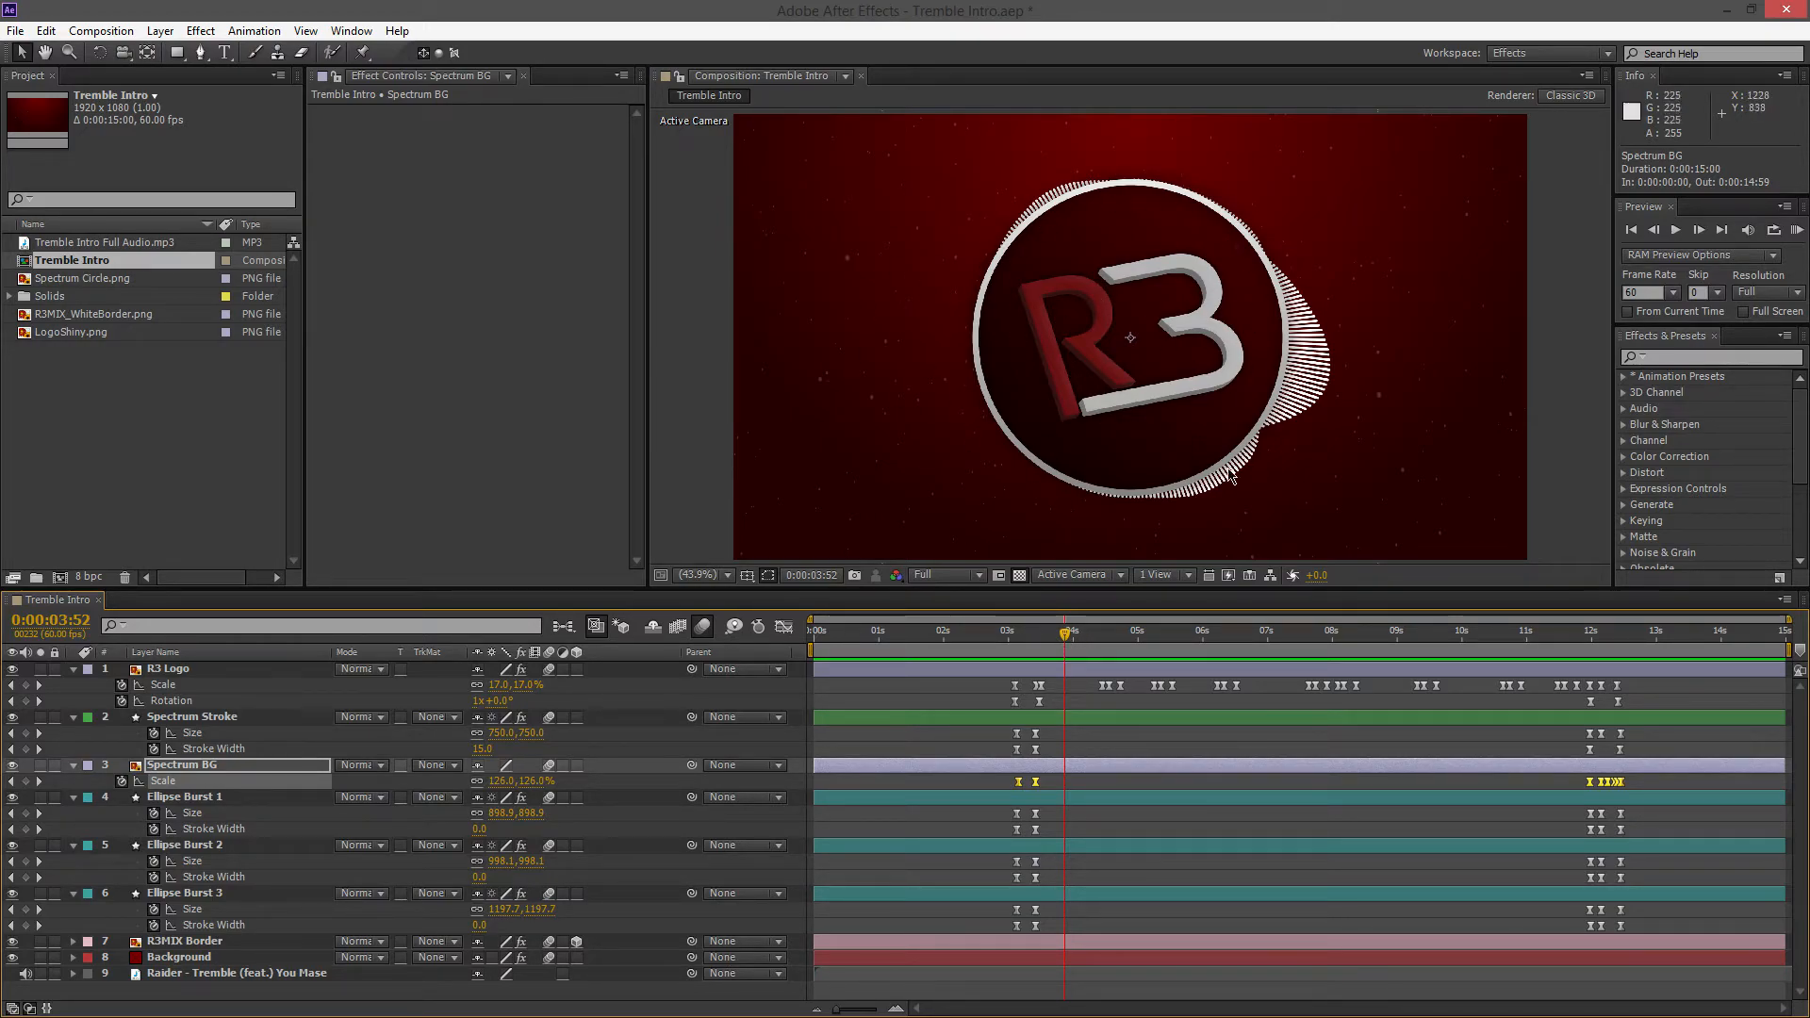
Highlight the opening Size and Stroke Width keyframes of the three ellipse bursts and scrub from 0:00:03:03 to 0:00:03:27
{"action": "left_click_drag", "start_coordinate": [1069, 641], "coordinate": [1012, 636]}
{"action": "left_click", "coordinate": [1002, 797]}
{"action": "left_click_drag", "start_coordinate": [1001, 806], "coordinate": [1073, 930]}
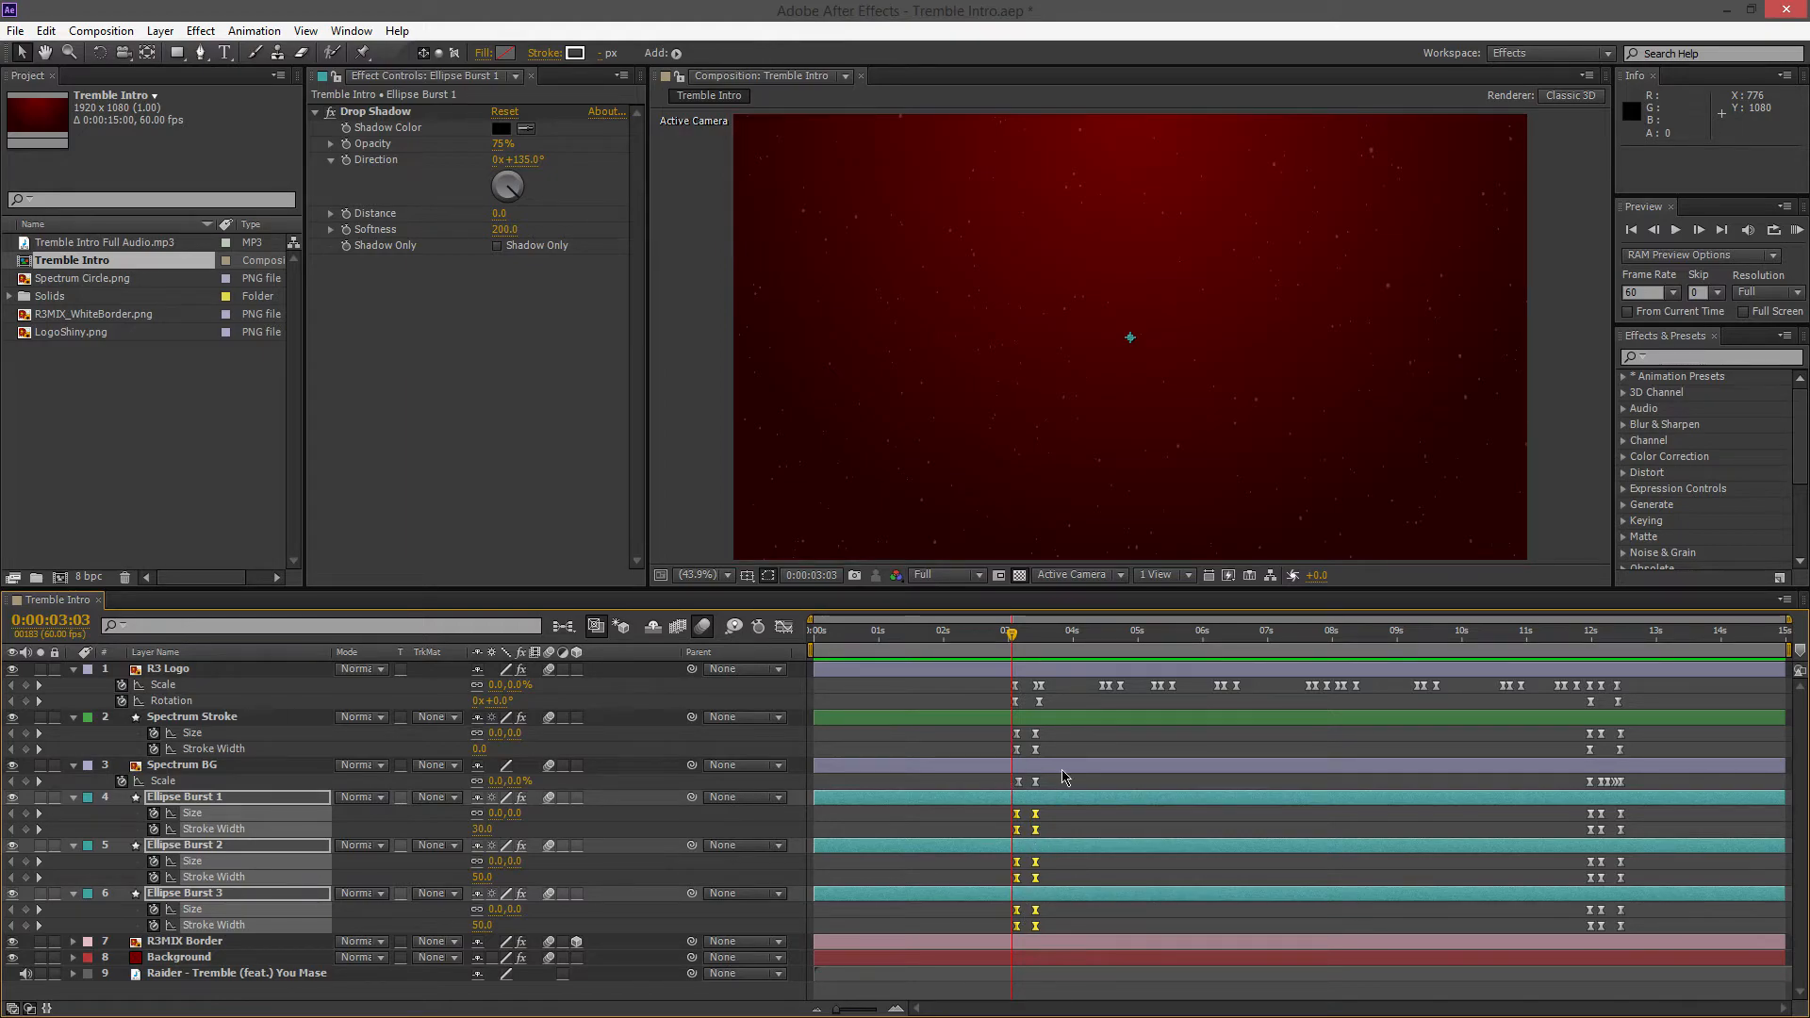
{"action": "left_click_drag", "start_coordinate": [1012, 645], "coordinate": [1040, 652]}
{"action": "left_click", "coordinate": [959, 803]}
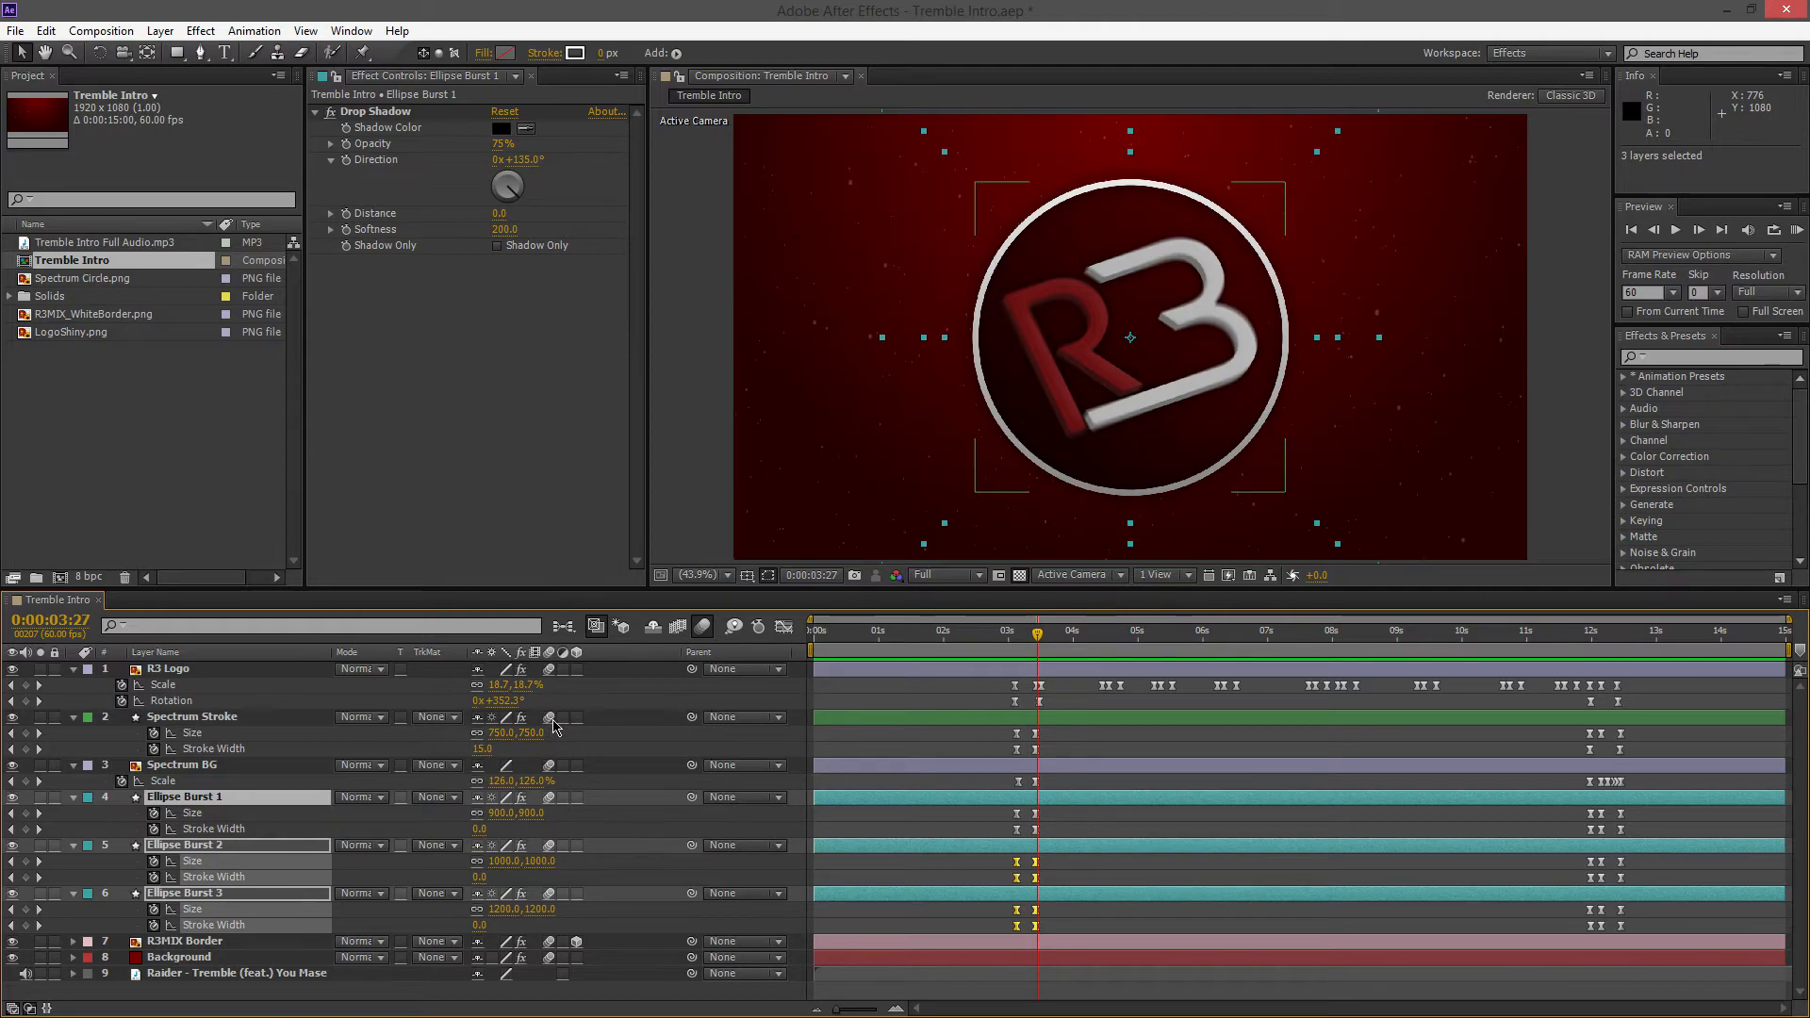
{"action": "left_click", "coordinate": [702, 628]}
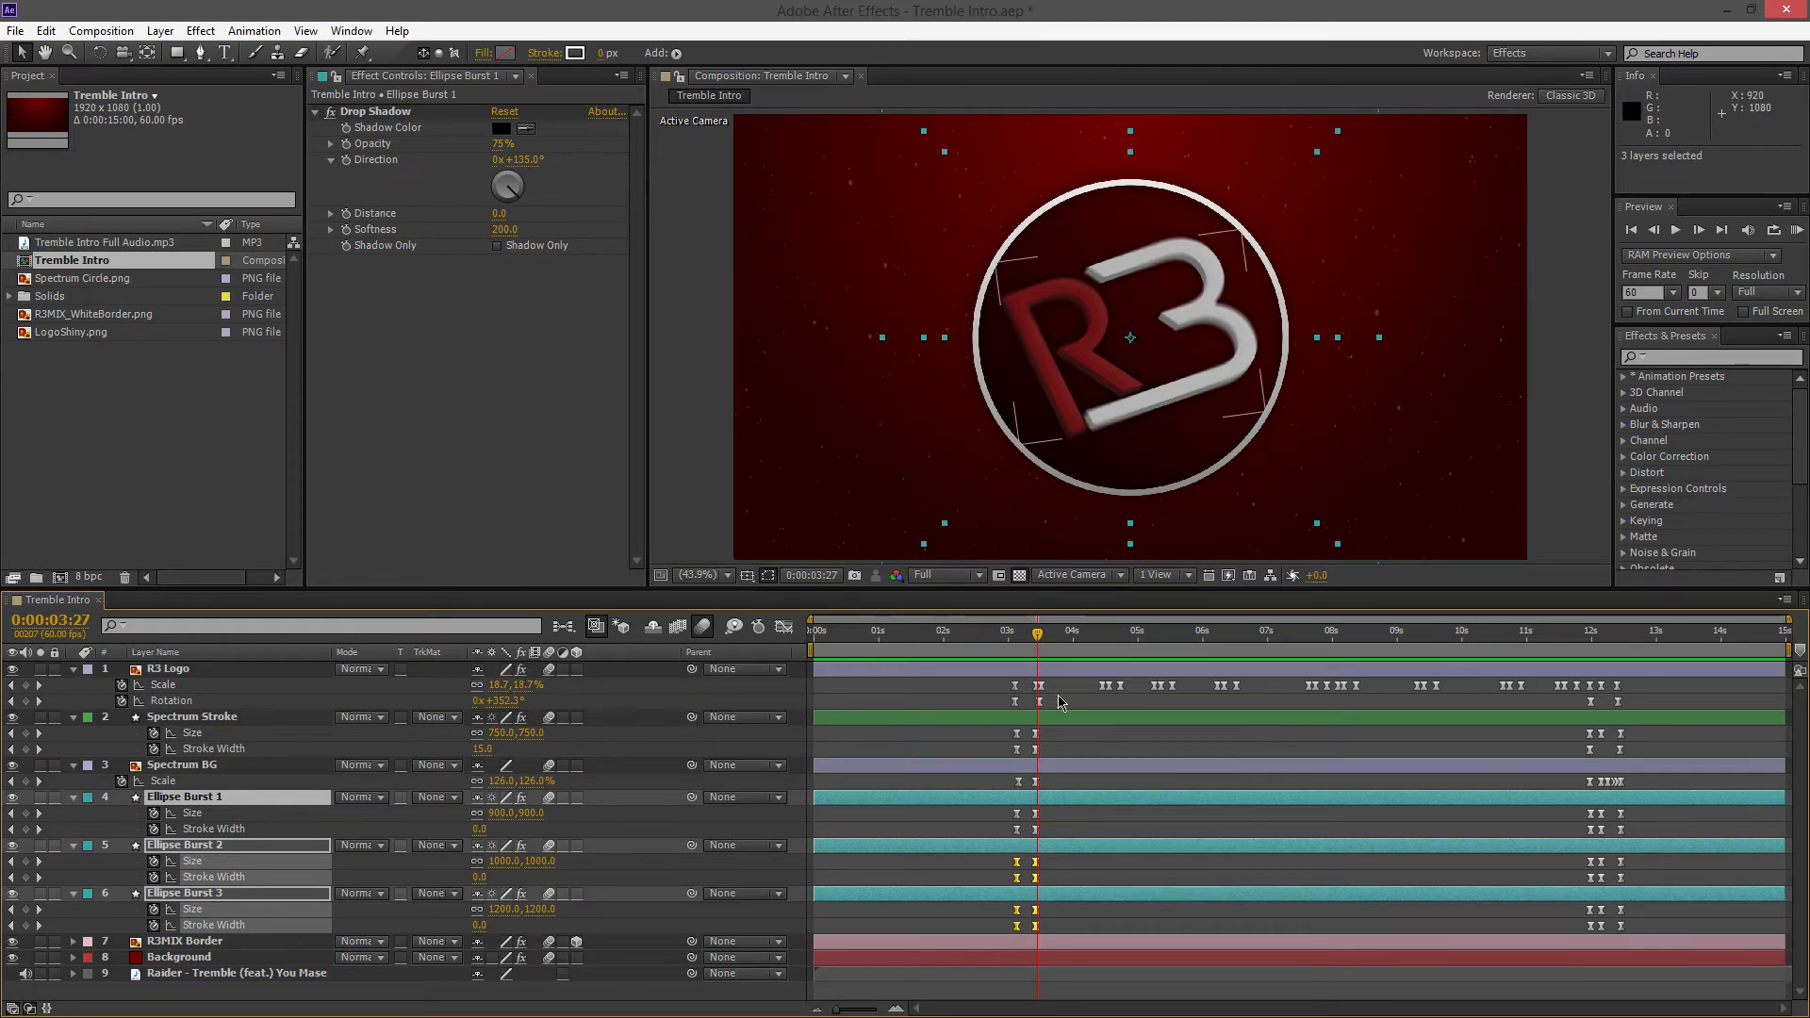
Scrub through the closing animation at 0:00:12:20 and 0:00:12:07, reopening the Tremble Intro composition in between, and return to 0:00:08:15
{"action": "left_click_drag", "start_coordinate": [1040, 640], "coordinate": [1620, 681]}
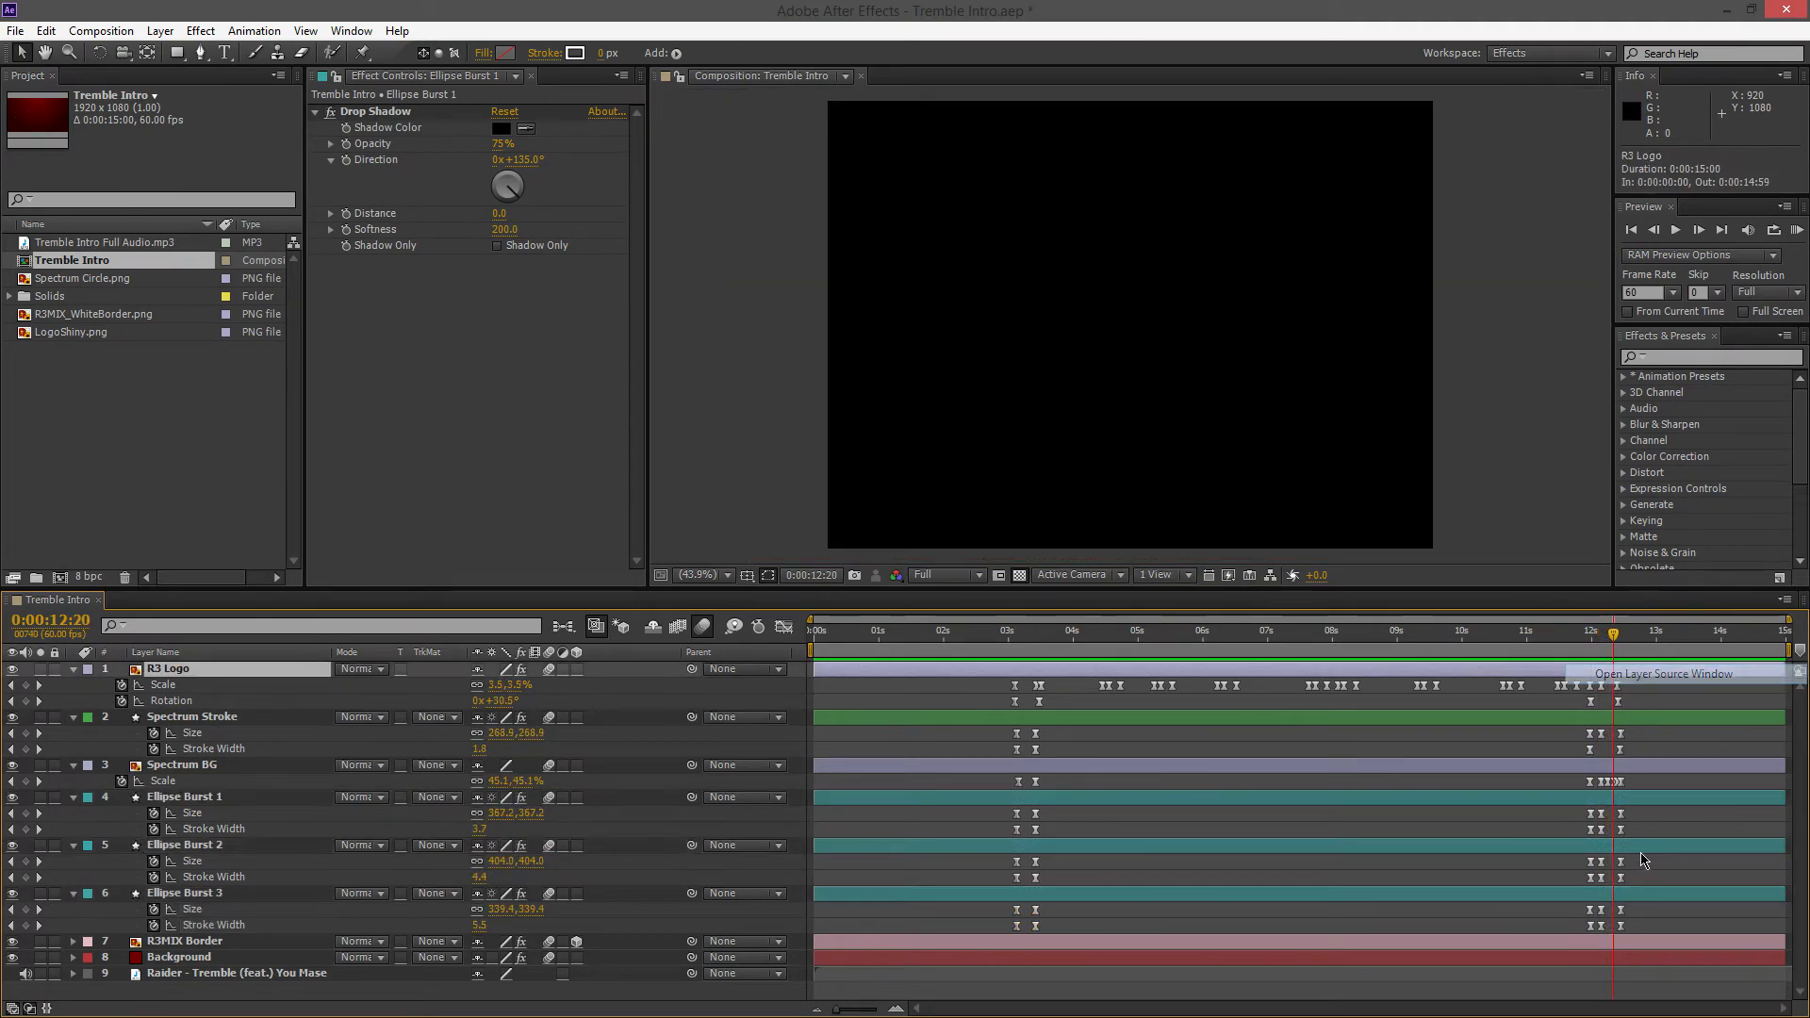
{"action": "double_click", "coordinate": [53, 261]}
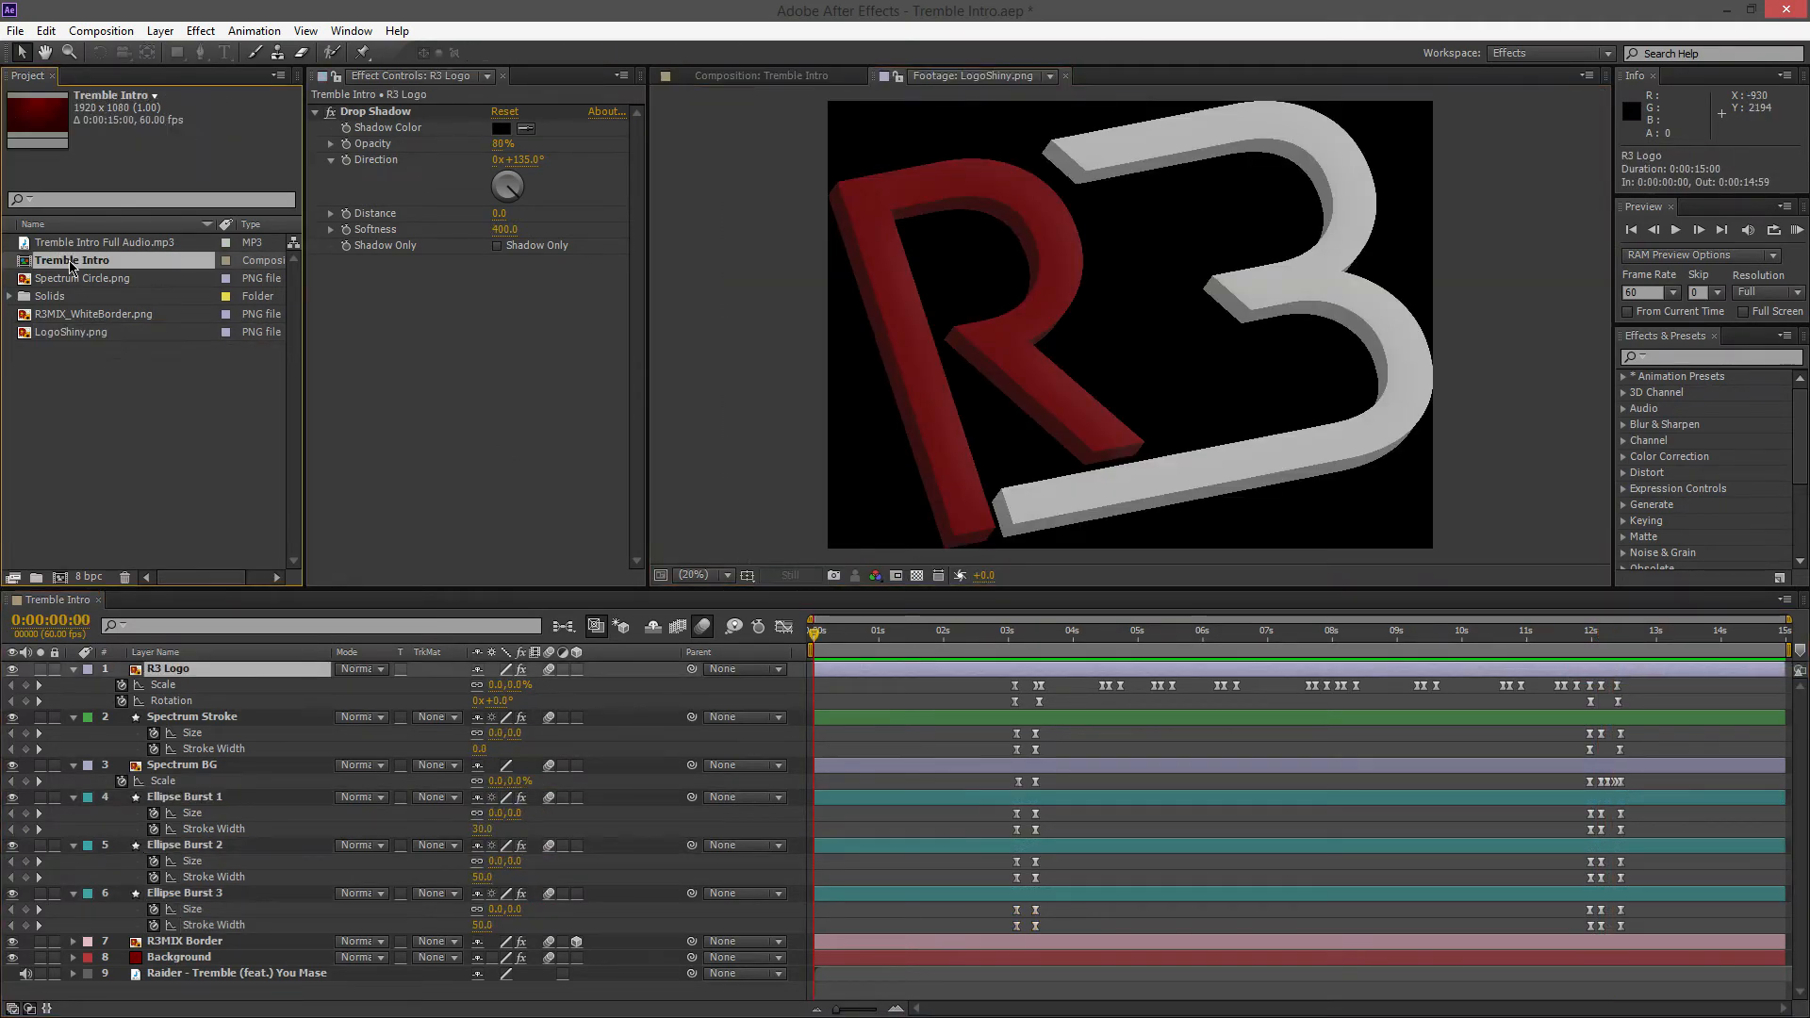
{"action": "left_click_drag", "start_coordinate": [831, 634], "coordinate": [1600, 694]}
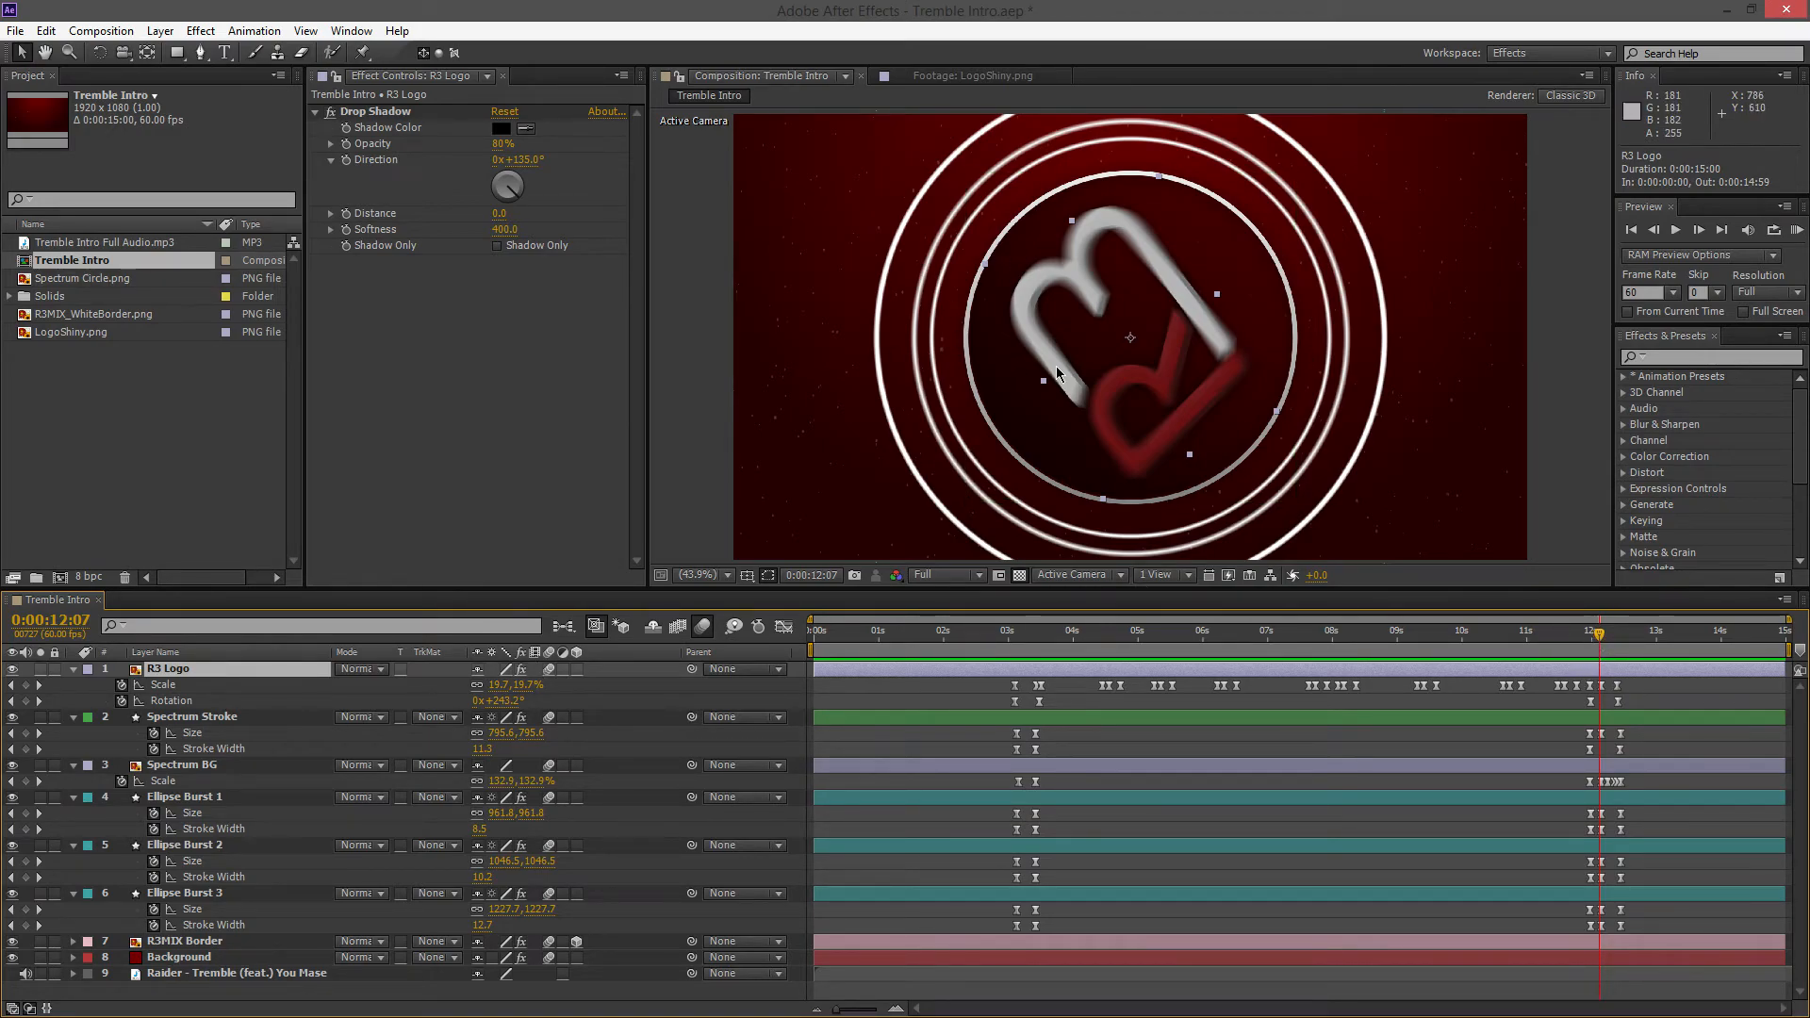
{"action": "left_click_drag", "start_coordinate": [1600, 635], "coordinate": [1348, 641]}
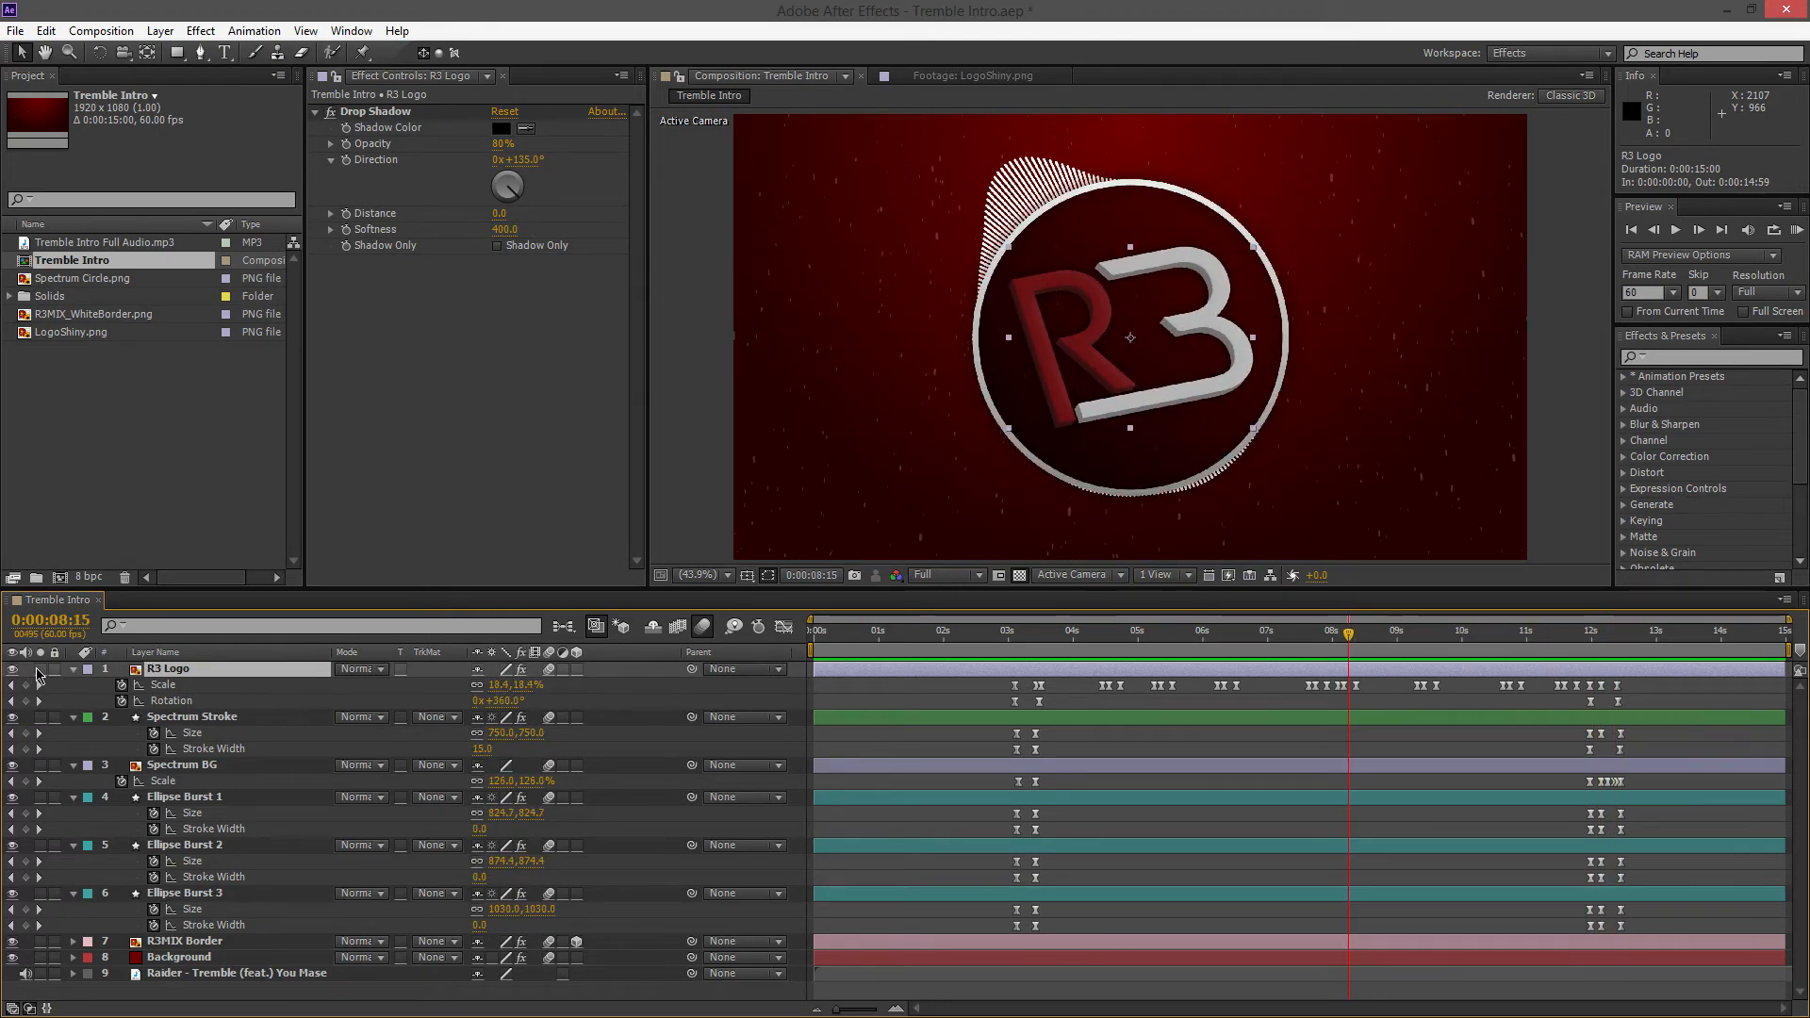
Collapse the keyframed properties of all the layers, deselect them, and start a RAM preview of the full intro
{"action": "left_click", "coordinate": [223, 993]}
{"action": "left_click_drag", "start_coordinate": [223, 993], "coordinate": [175, 568]}
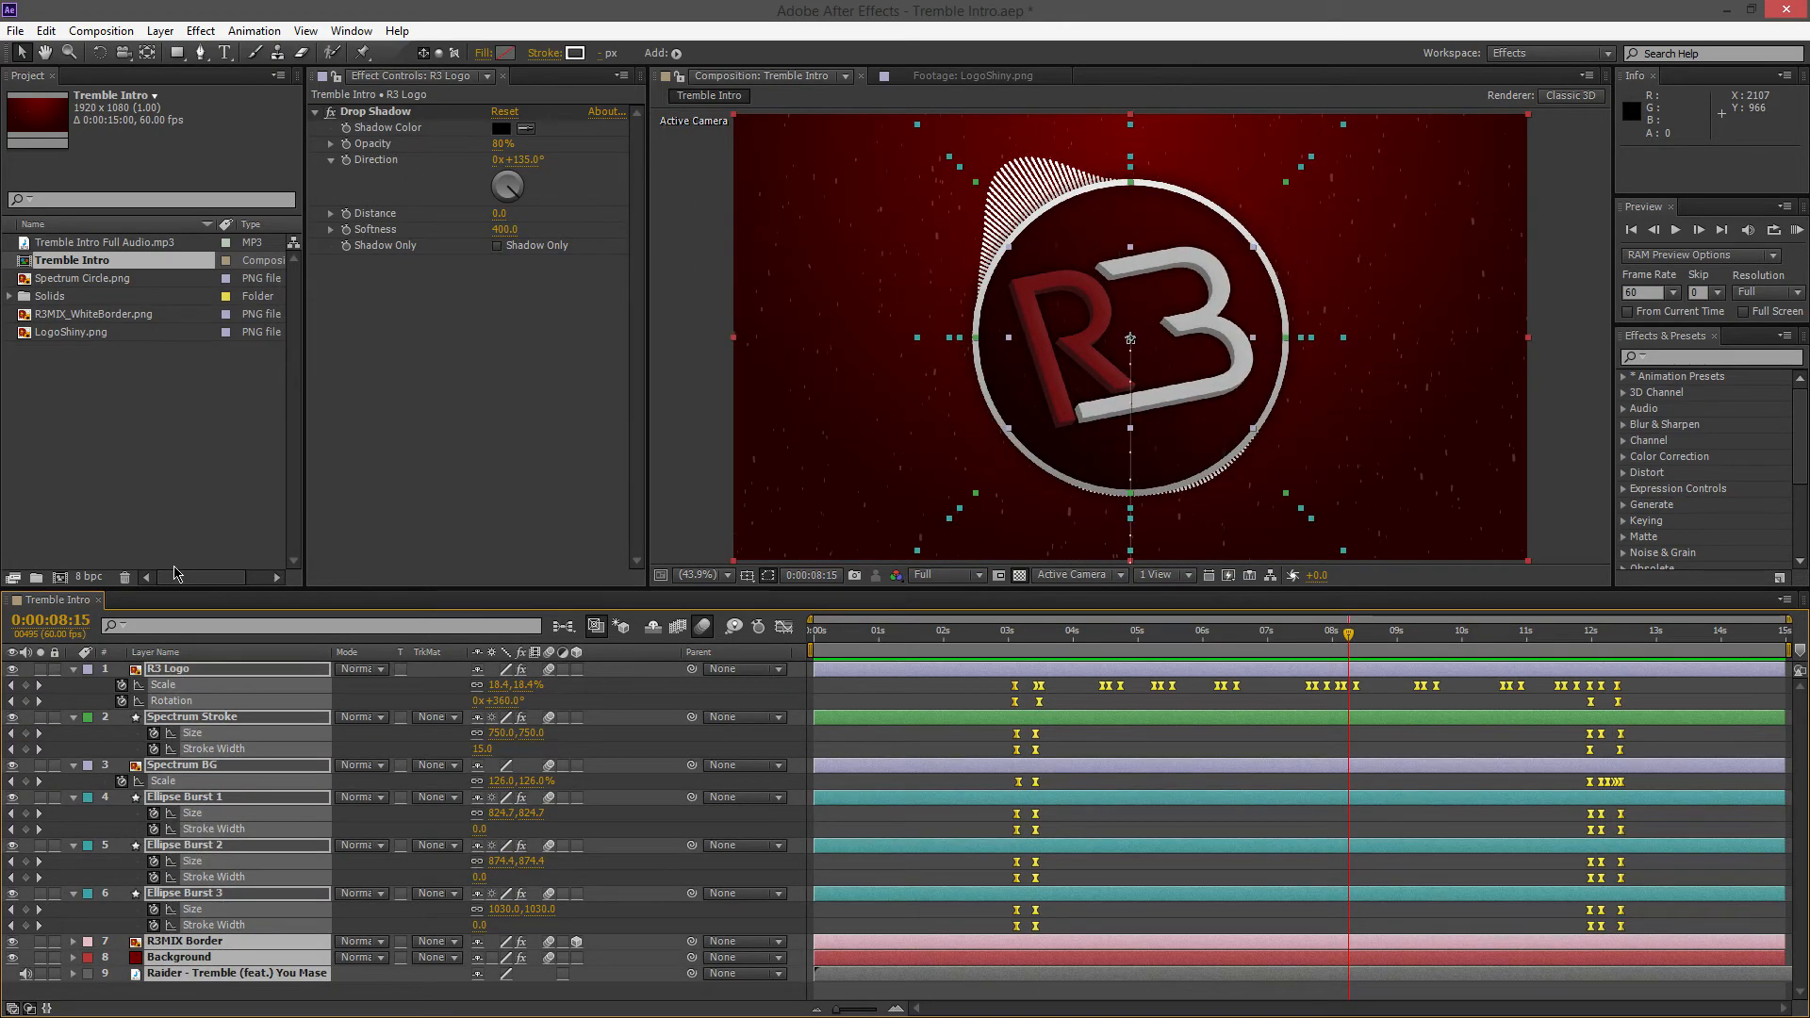
{"action": "key", "text": "u"}
{"action": "left_click", "coordinate": [288, 891]}
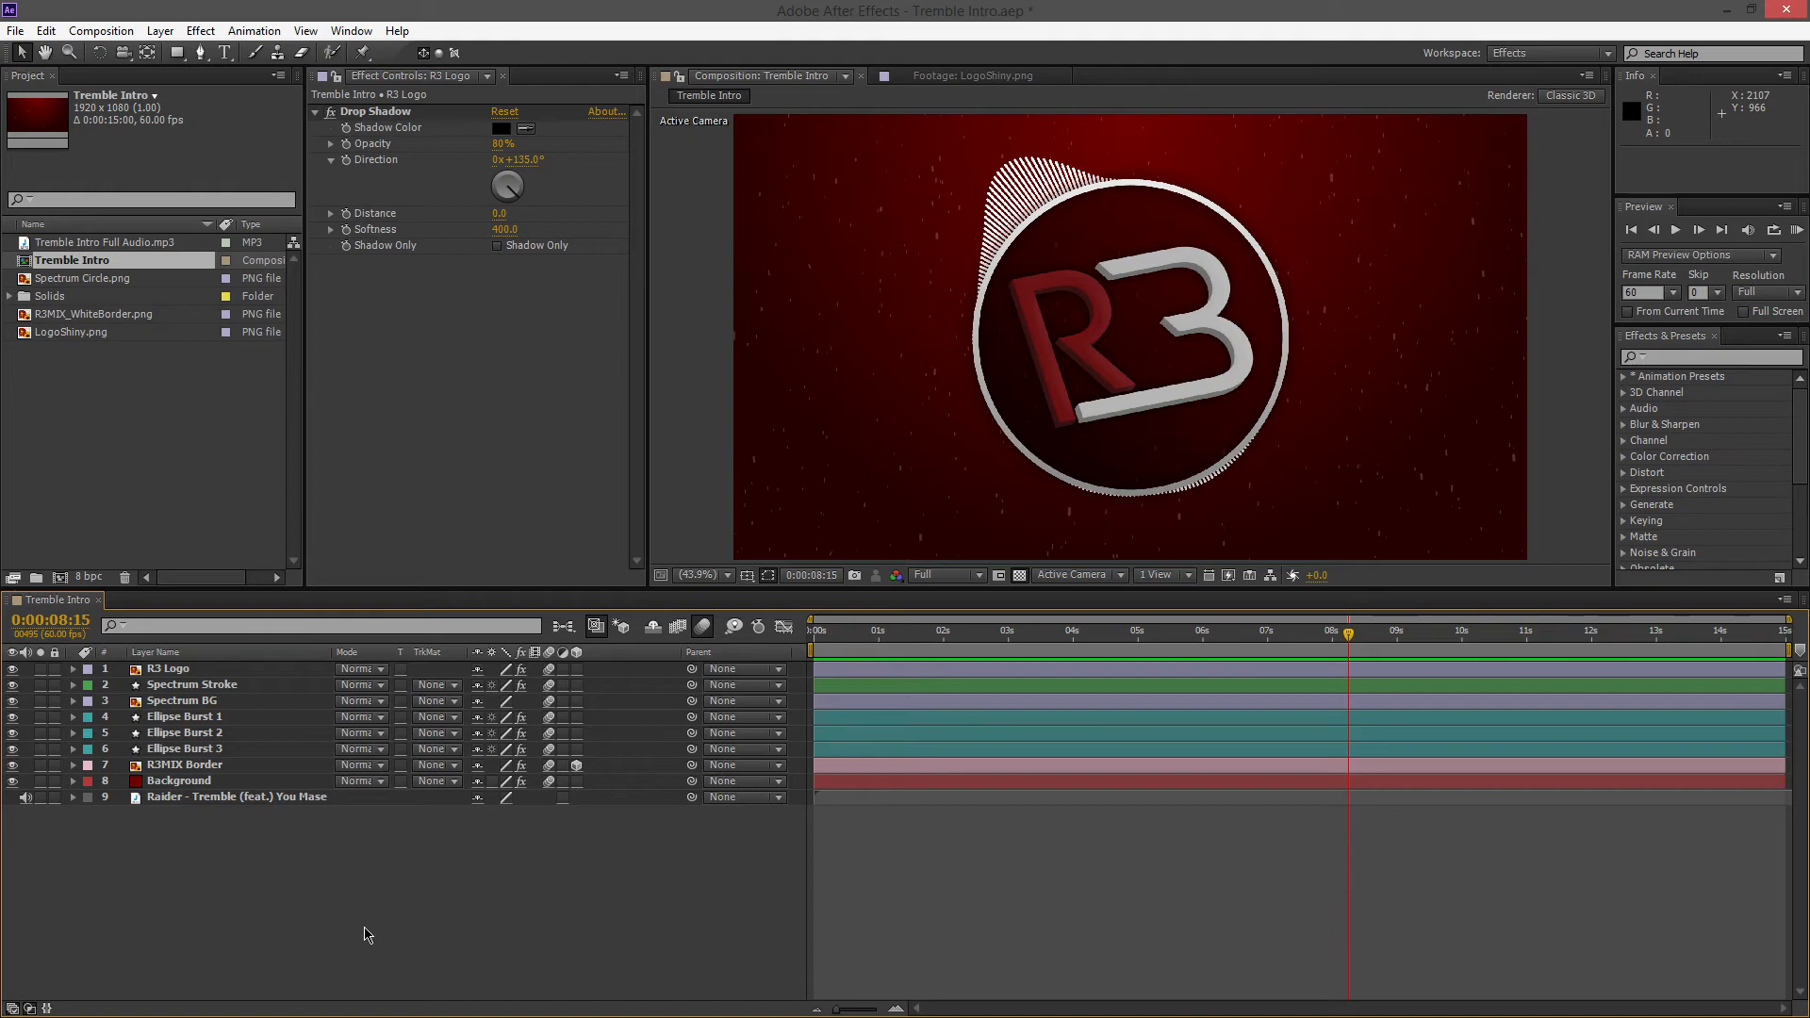
{"action": "key", "text": "KP_0"}
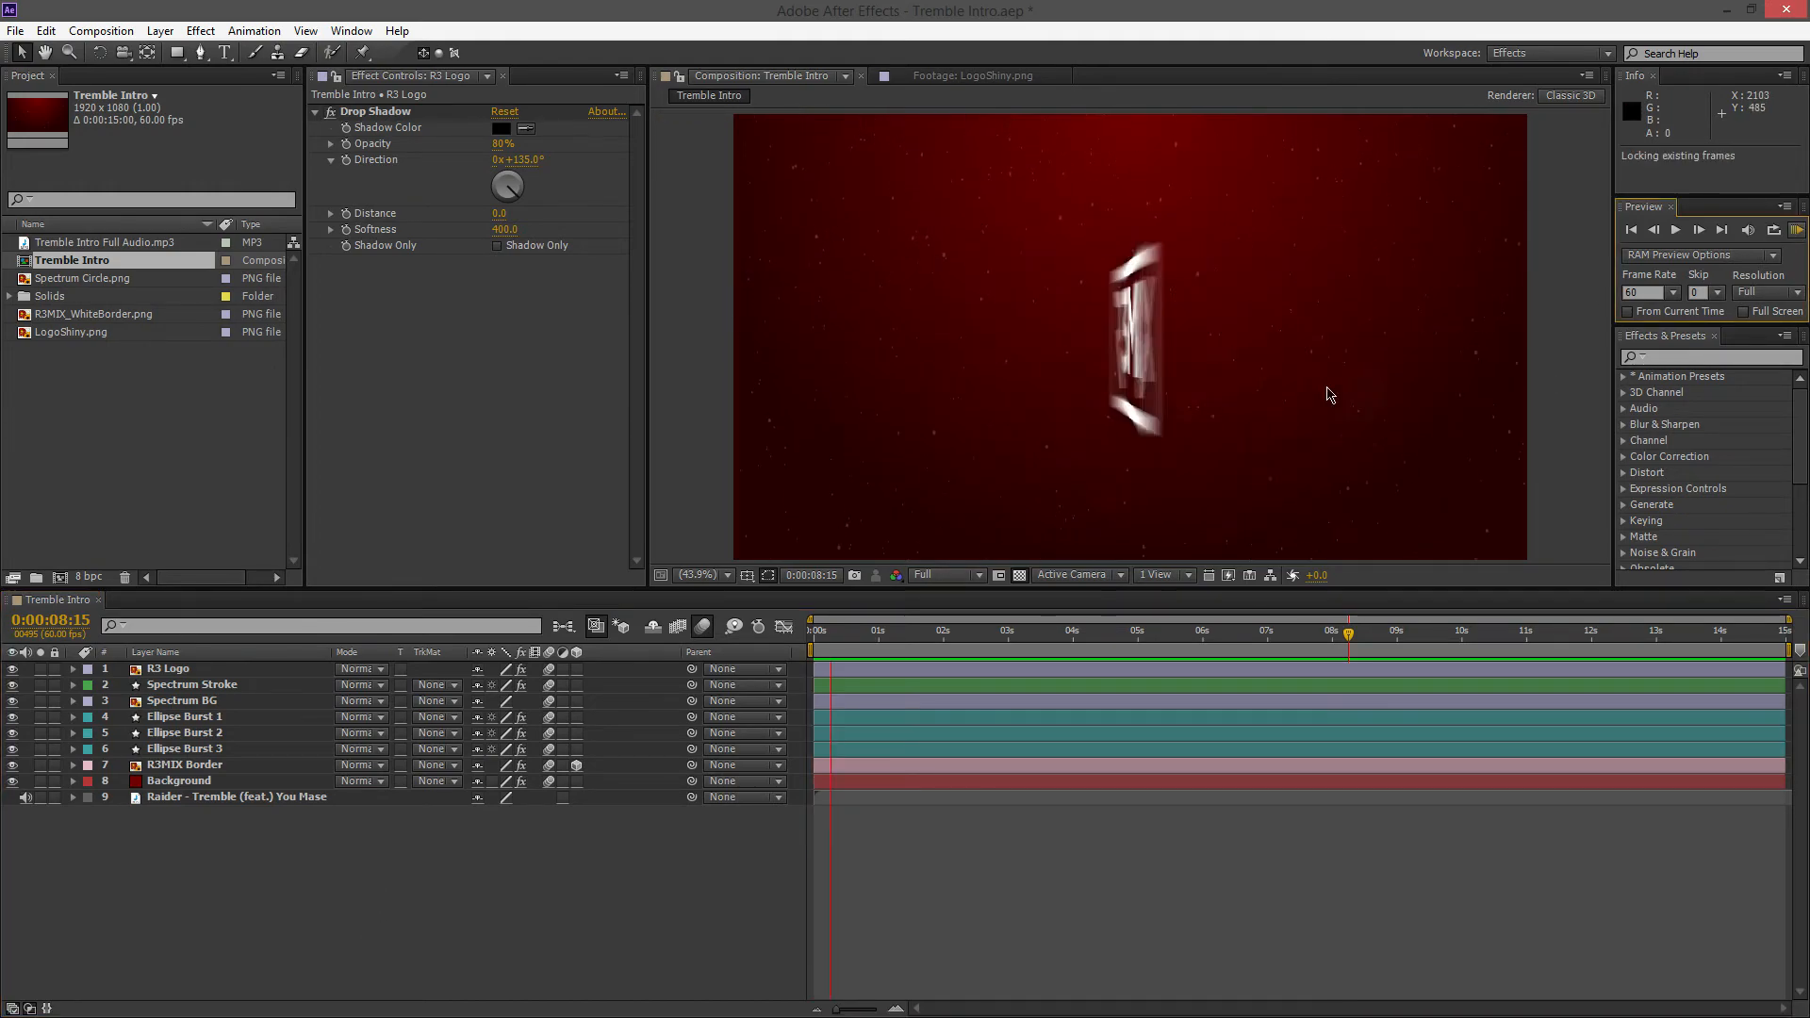